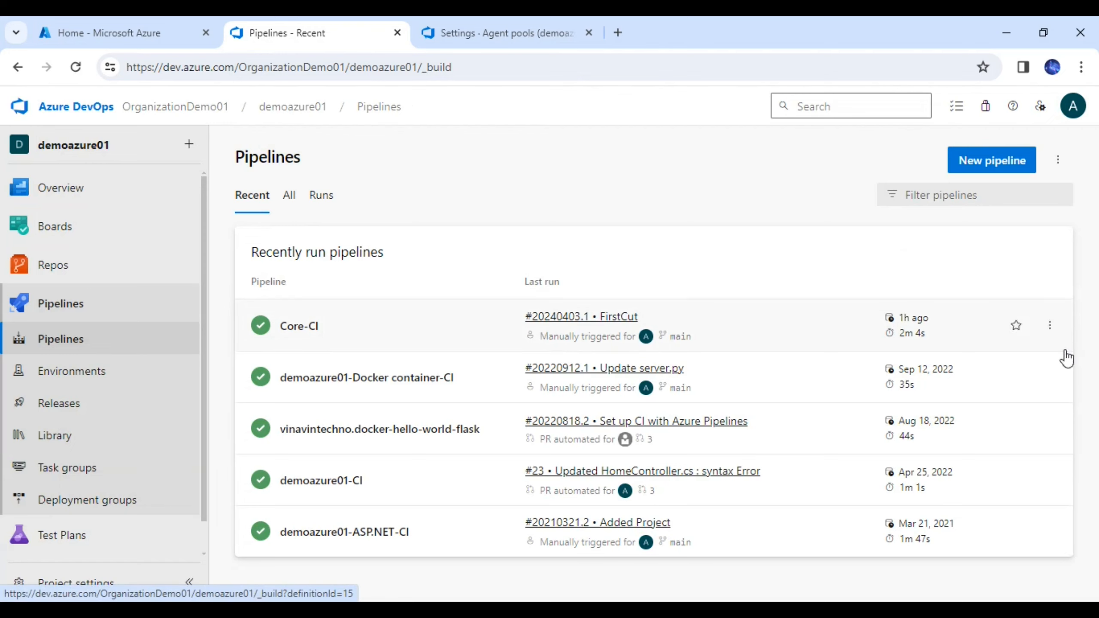
- Open the Core-CI pipeline for editing and examine its available agent pools and agent specifications
click(1050, 325)
click(934, 360)
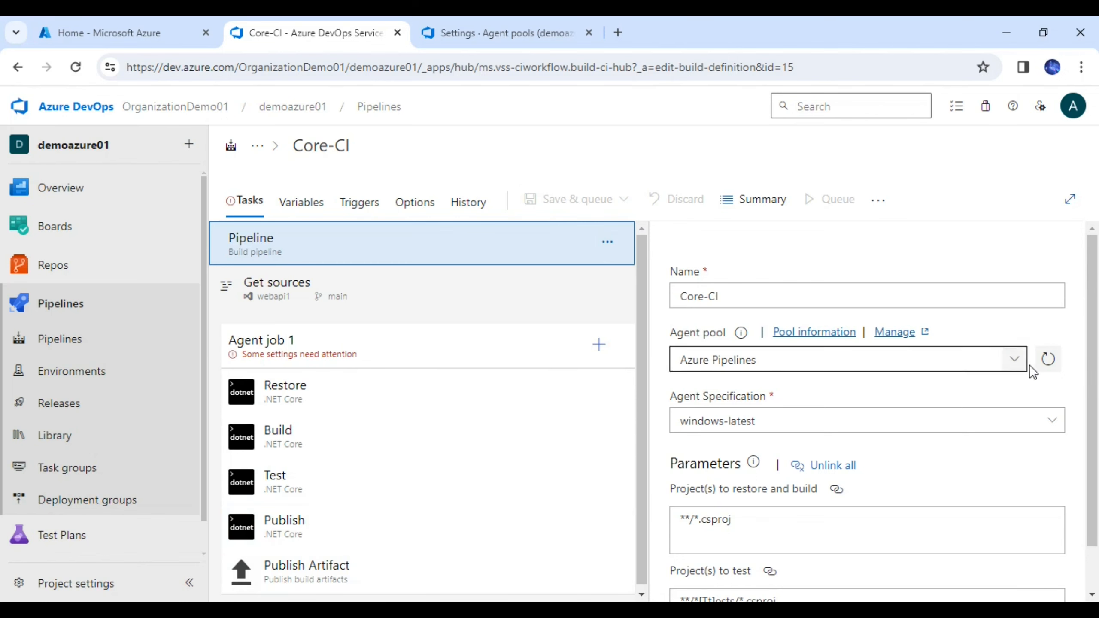
click(1014, 362)
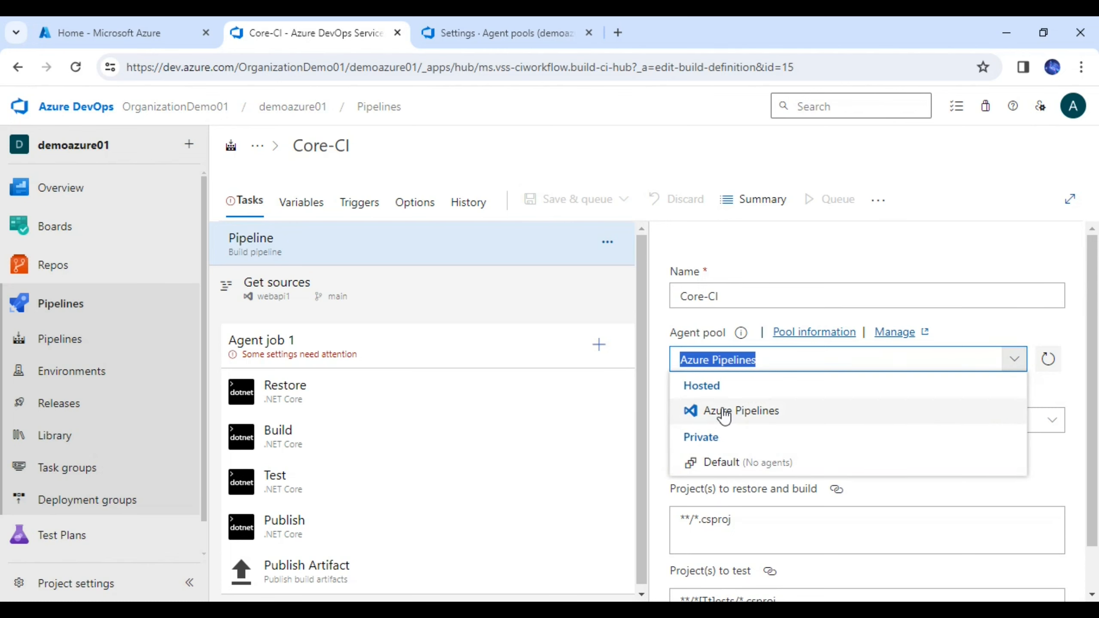
click(1054, 400)
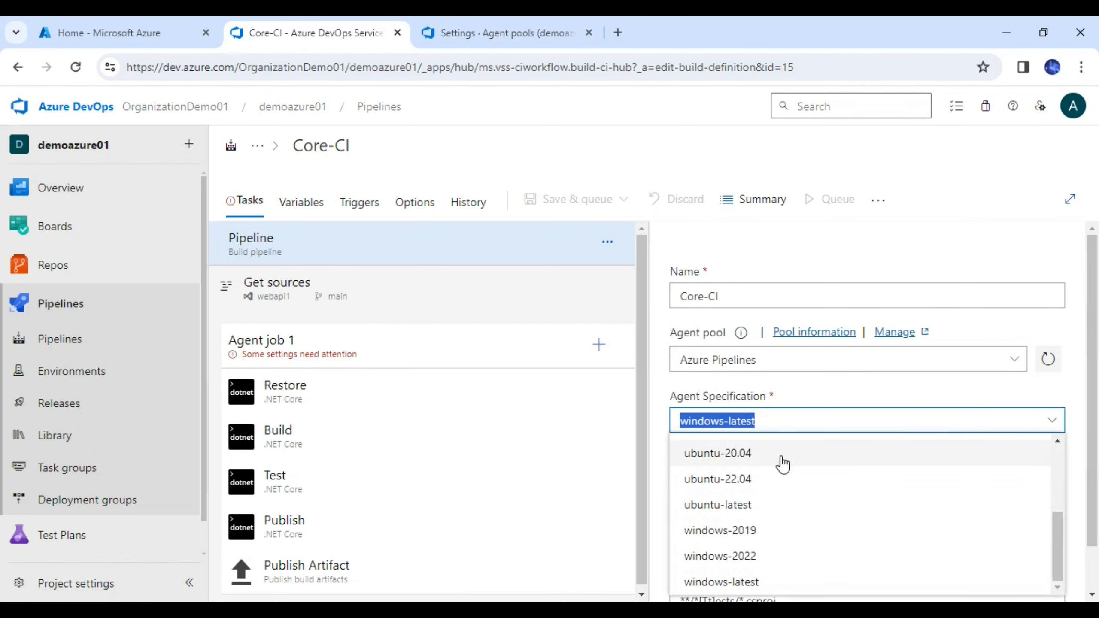
drag(1059, 543, 847, 389)
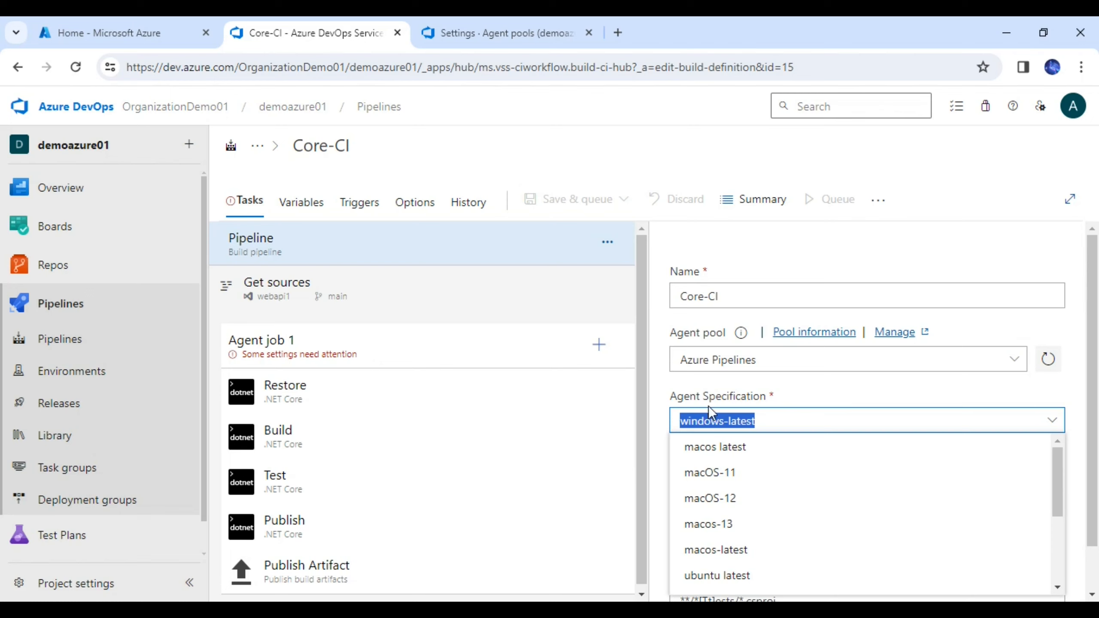
- Start adding a new agent pool of type Self-hosted in the project settings of demoazure01
click(97, 587)
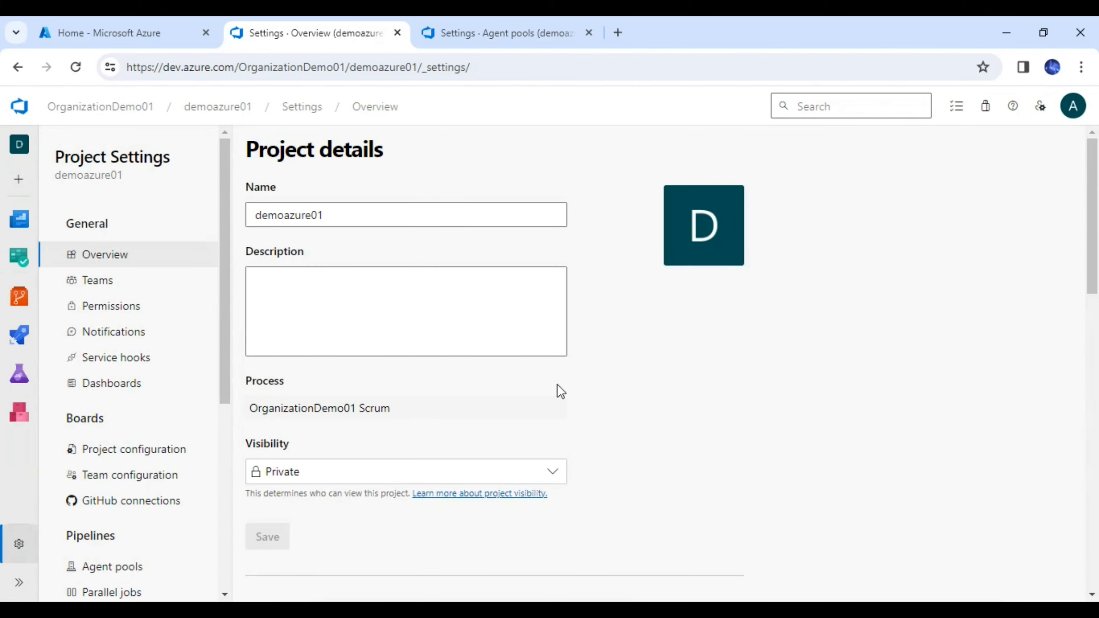
click(118, 575)
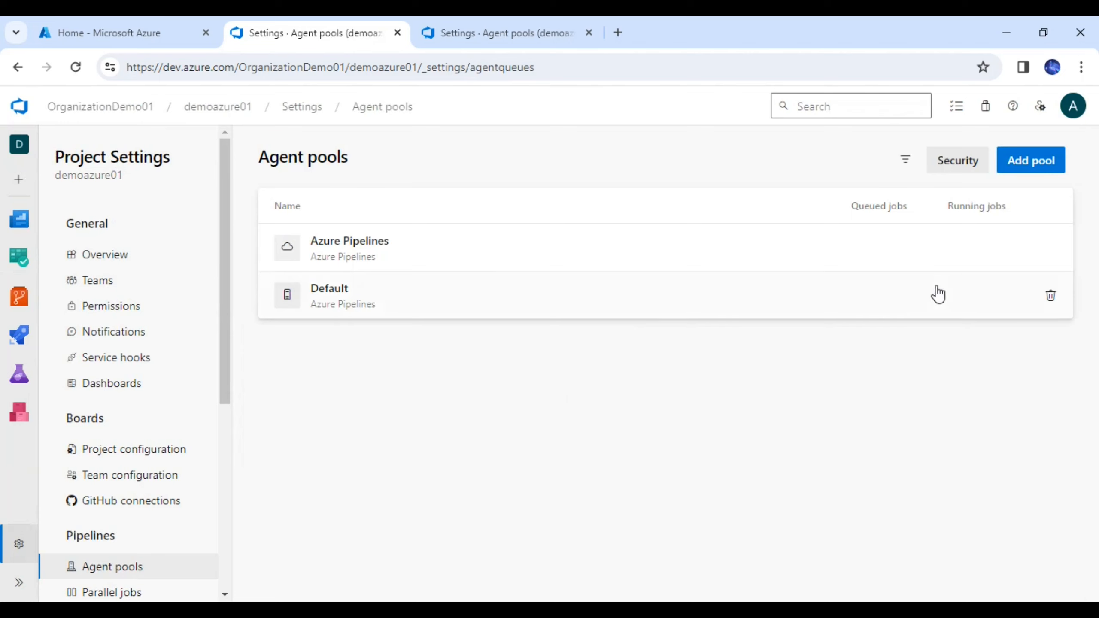
click(1028, 168)
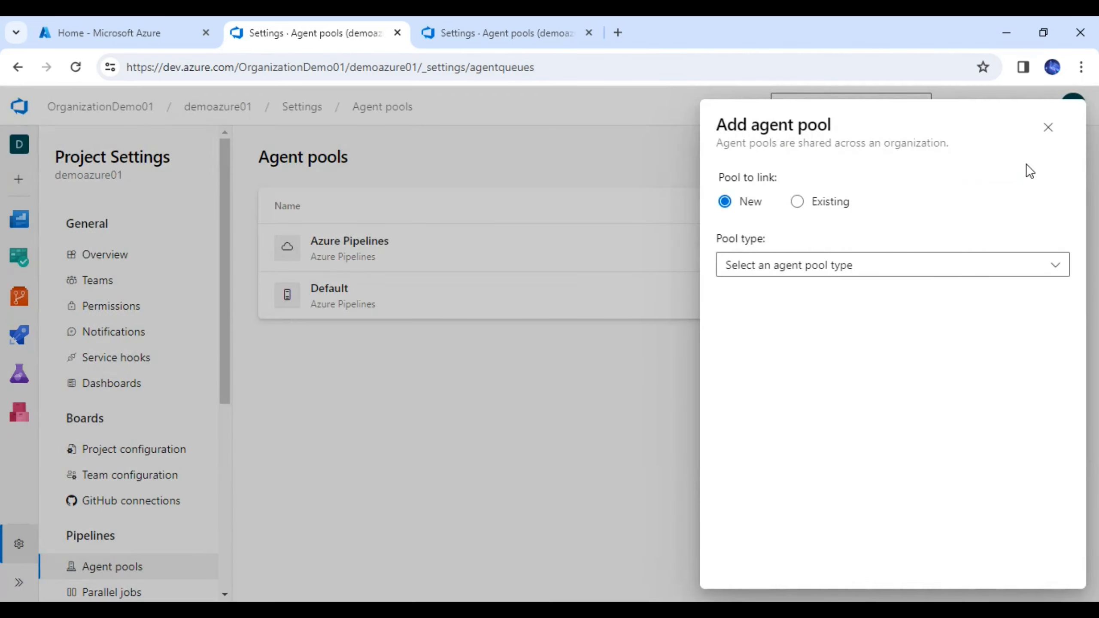
click(1062, 273)
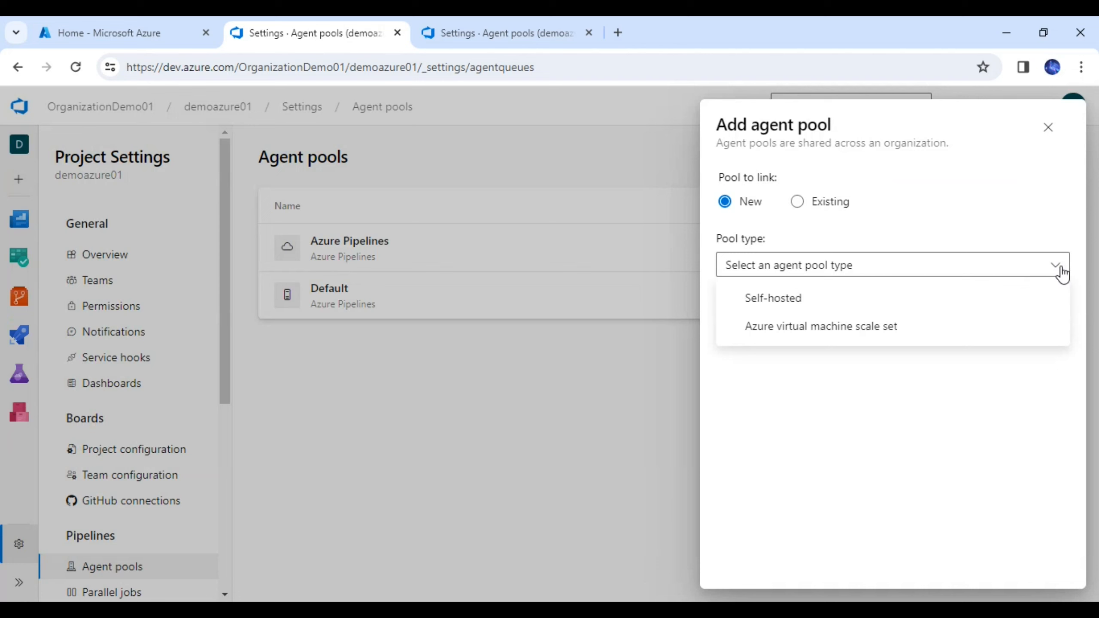
click(765, 299)
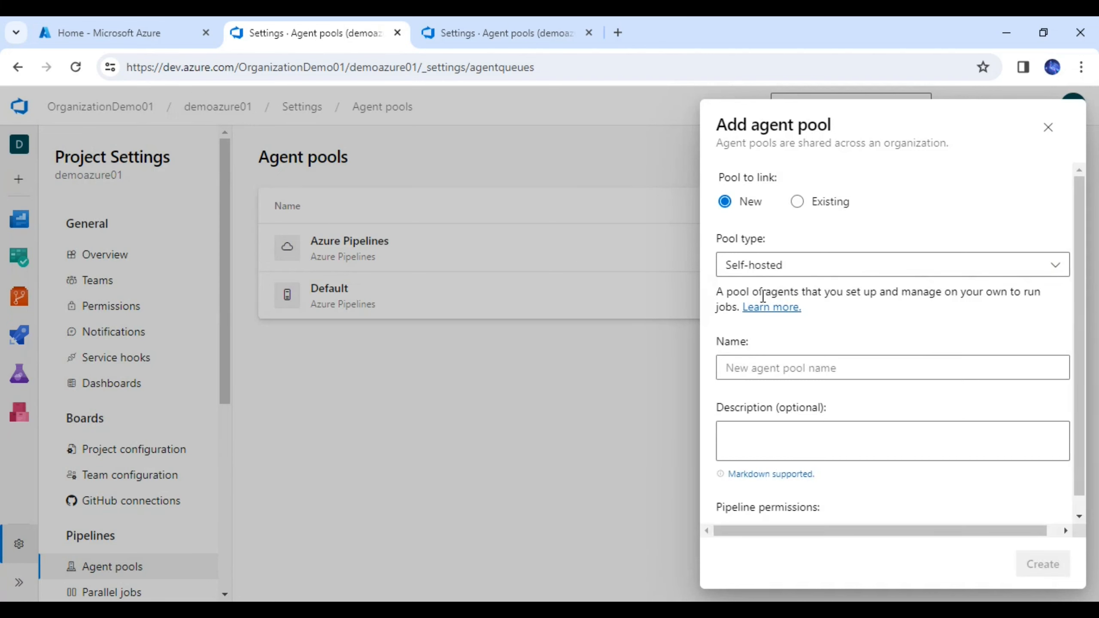
- Name the new agent pool MyAgentPoolForDemo and use the same text as its description
click(804, 370)
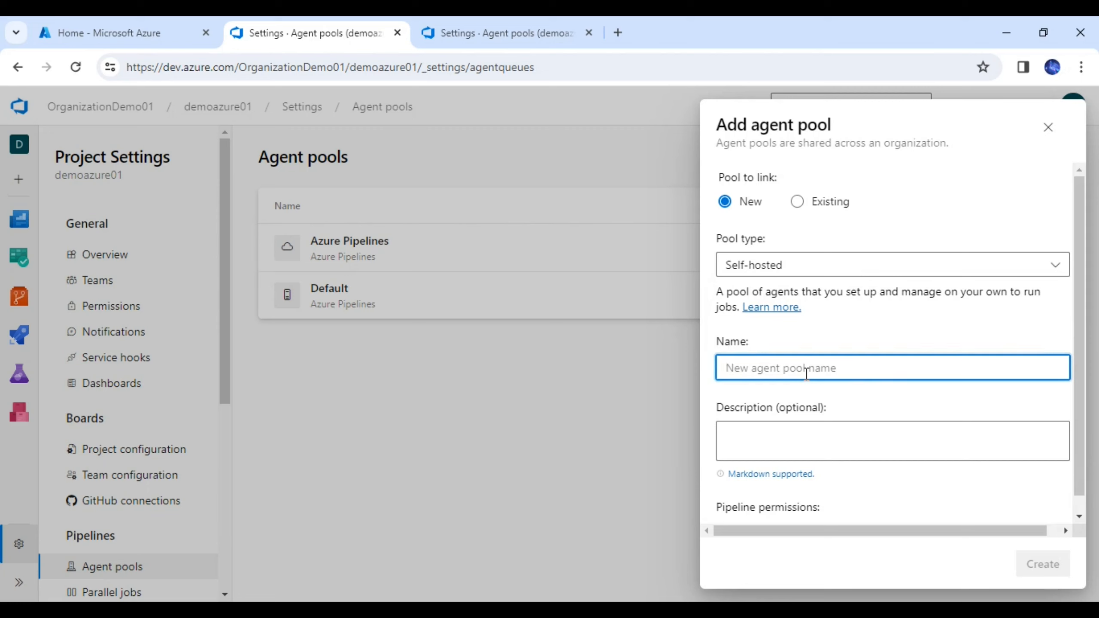
text(My)
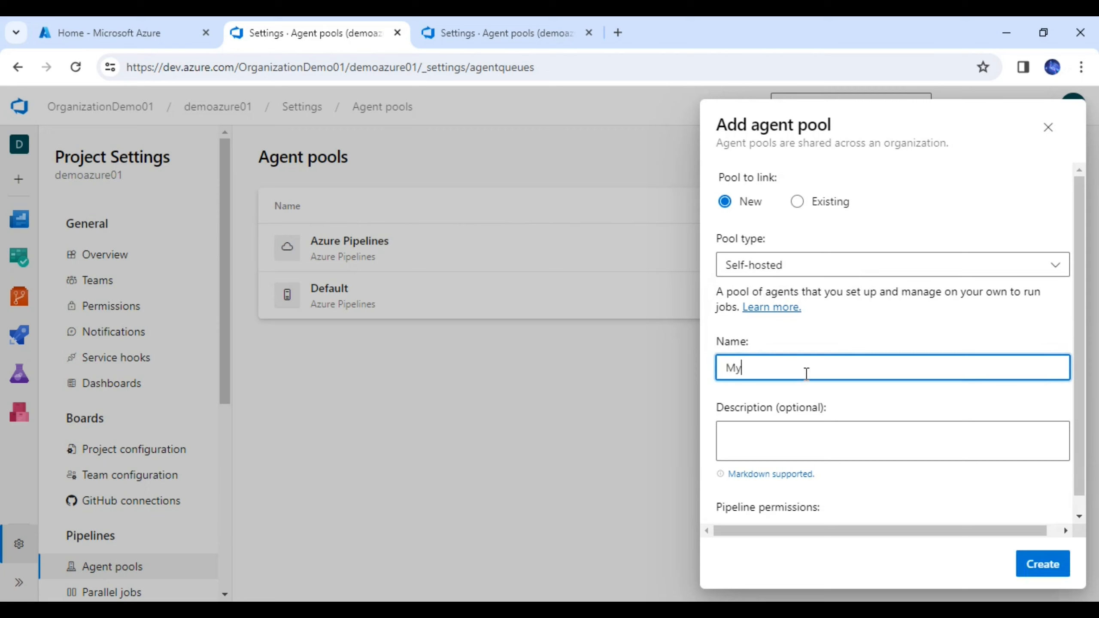
text(AgentPoolForDemo)
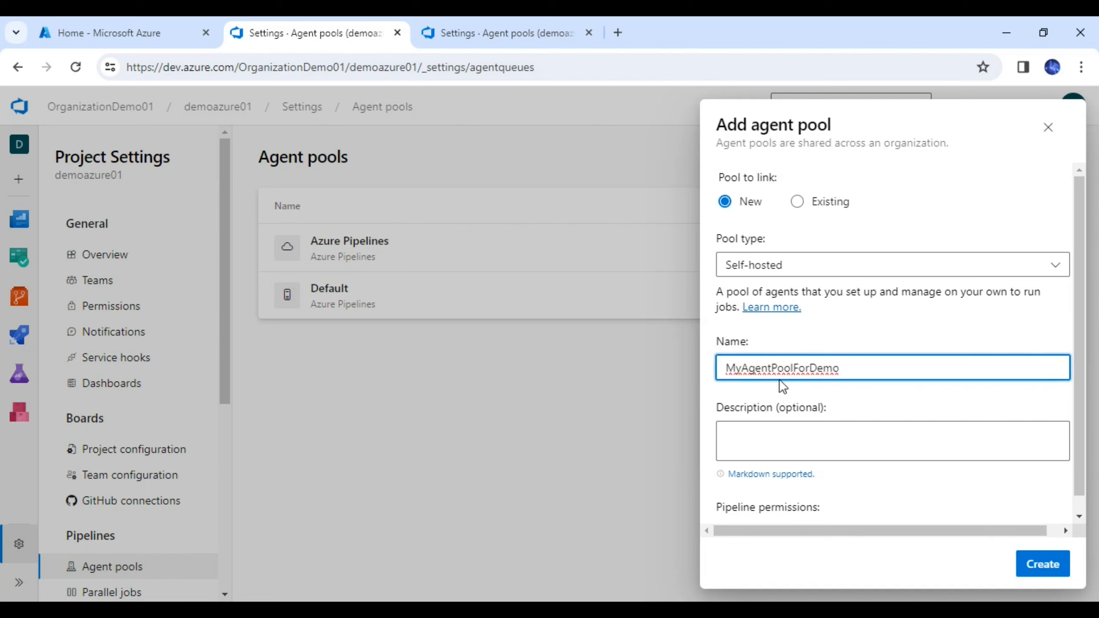
key(ctrl+a)
key(ctrl+c)
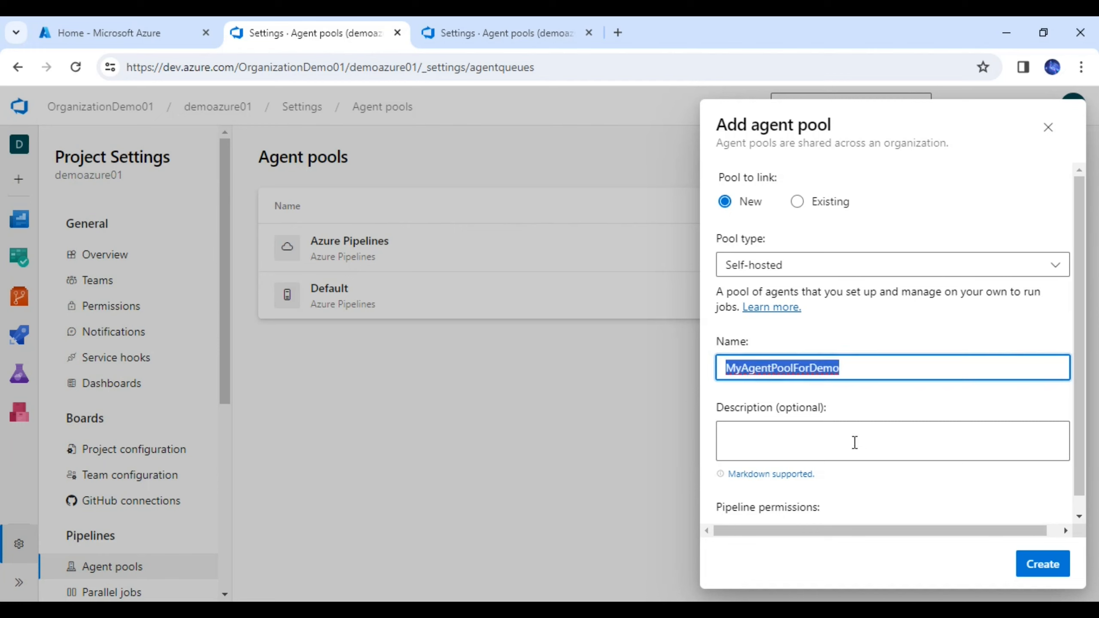
click(807, 434)
key(ctrl+v)
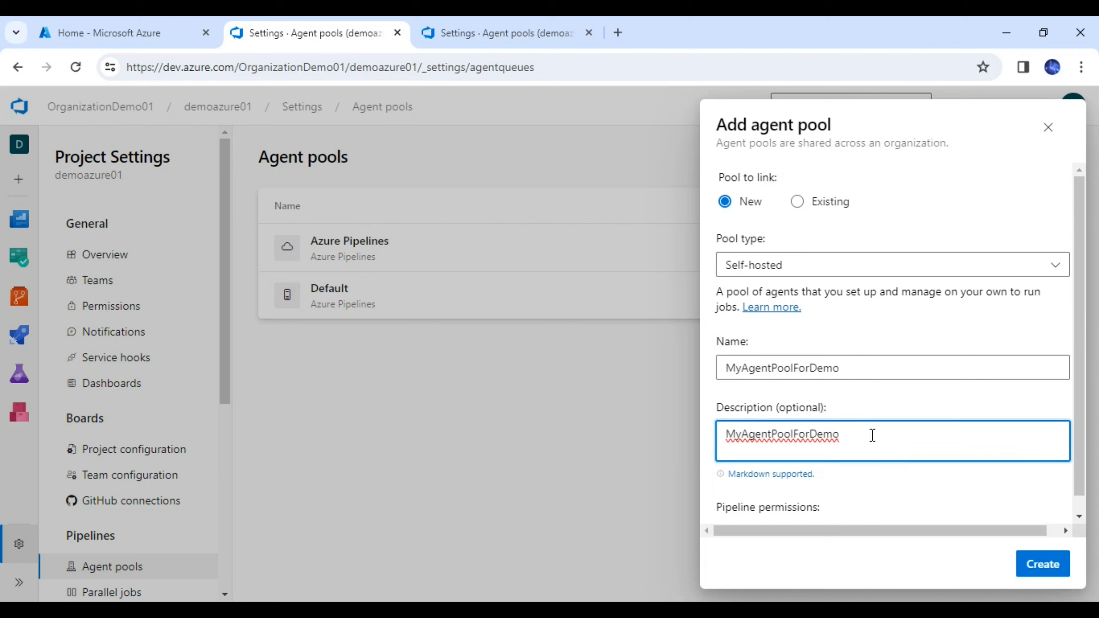
- Grant access permission to all pipelines and create the agent pool
scroll(727, 527, down, 1)
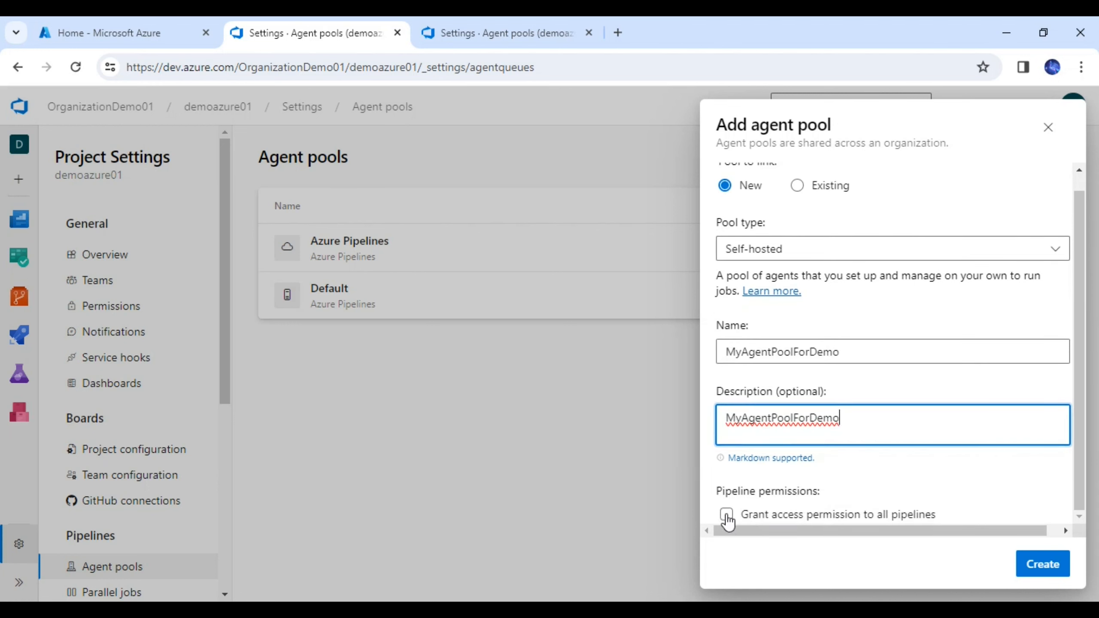
click(726, 515)
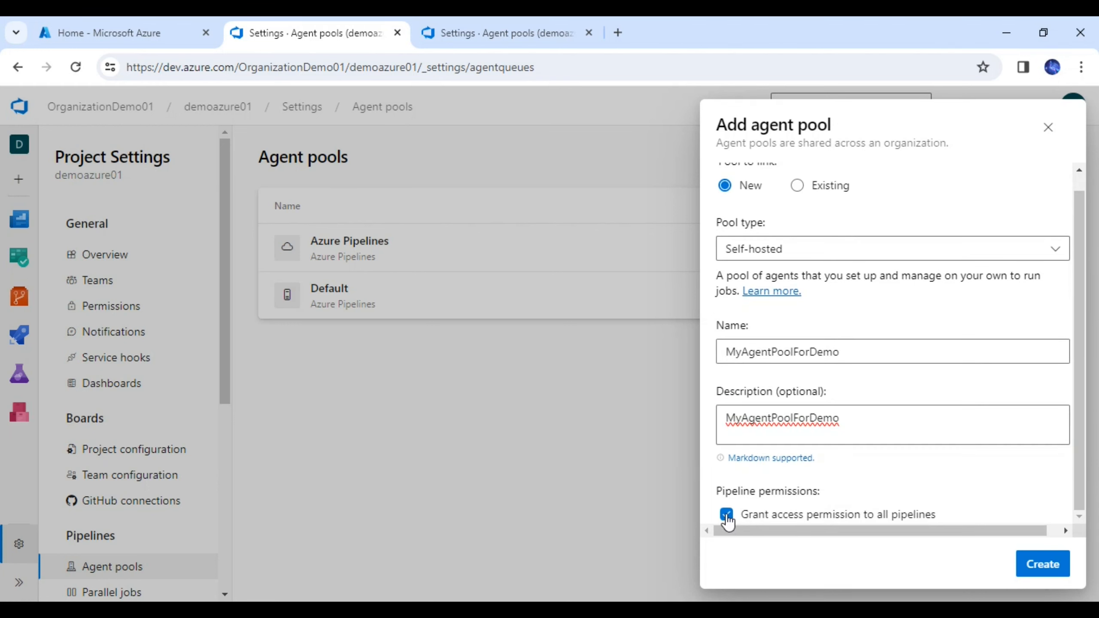
click(1042, 565)
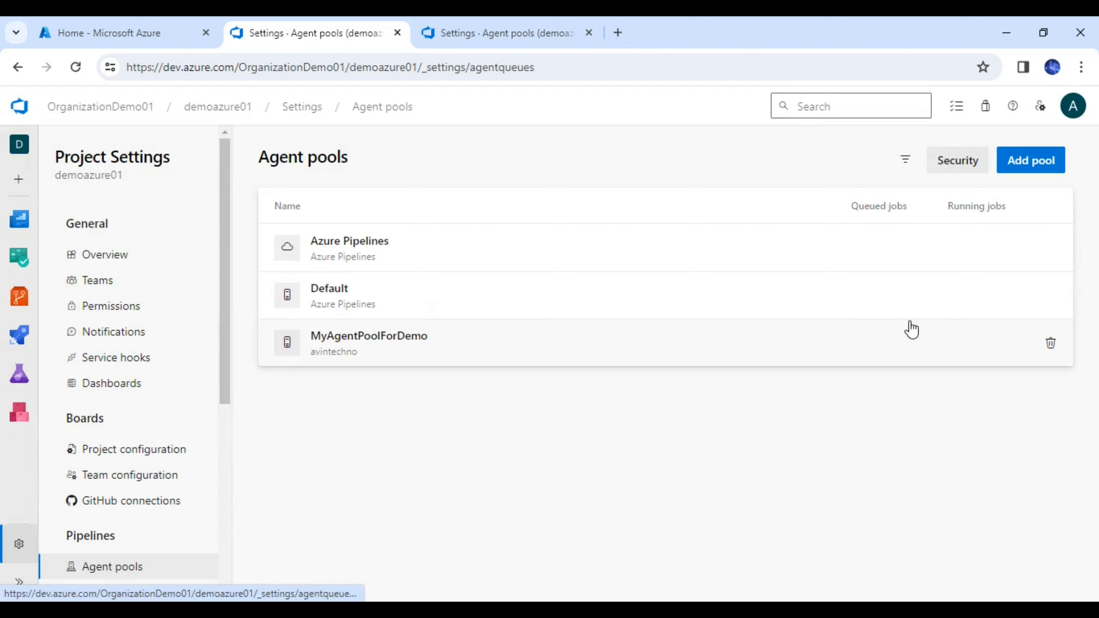
- Open the MyAgentPoolForDemo pool and bring up the Windows x64 setup instructions for a new agent
click(339, 356)
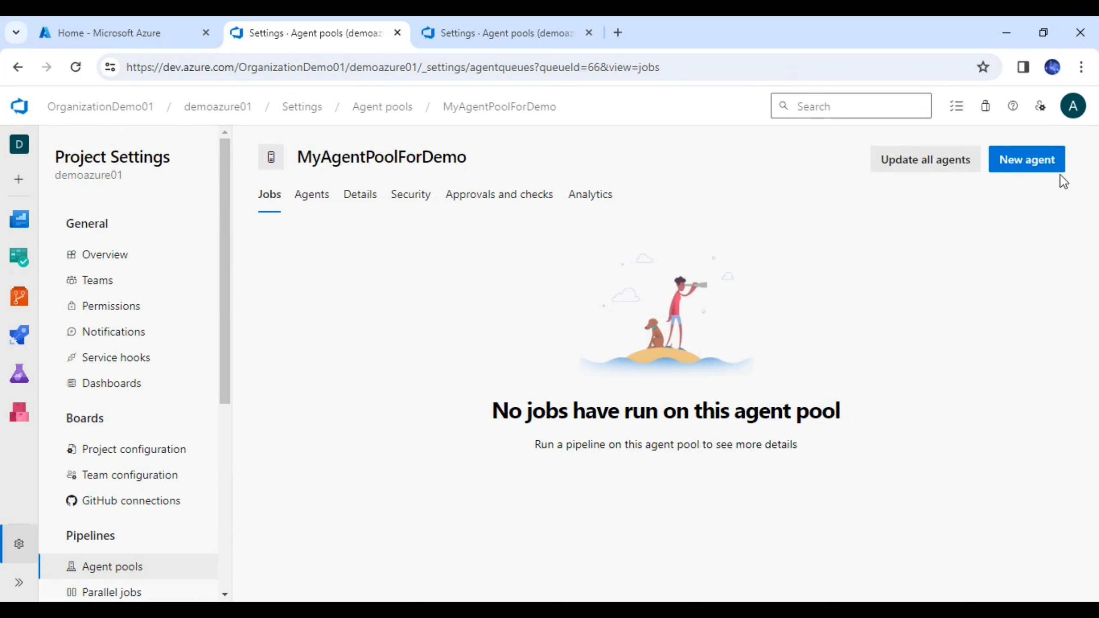
click(1039, 164)
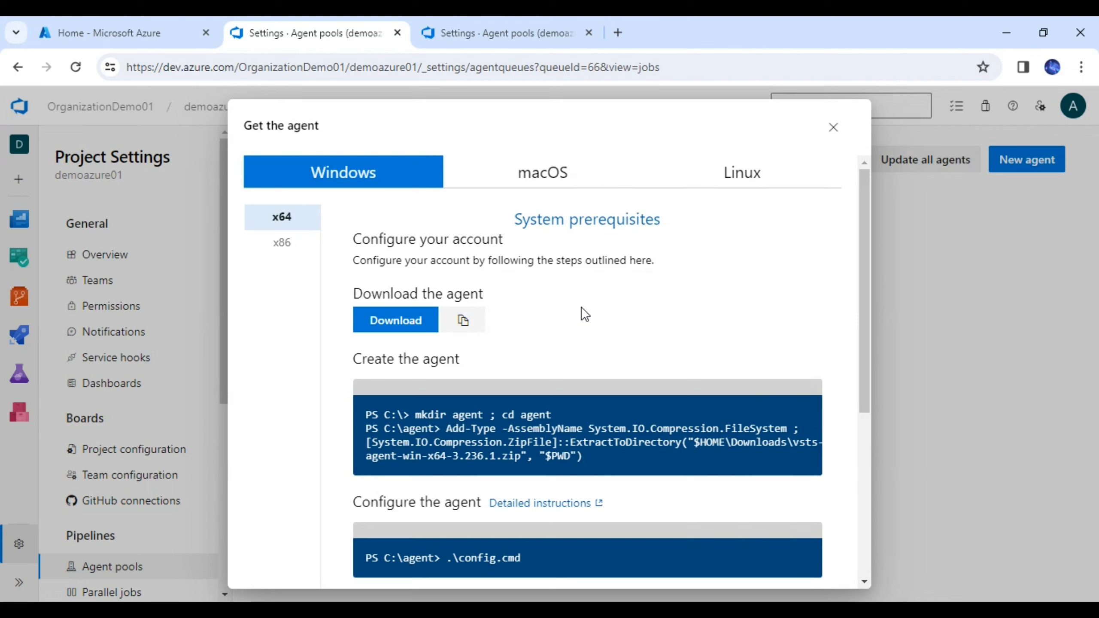
scroll(861, 273, down, 1)
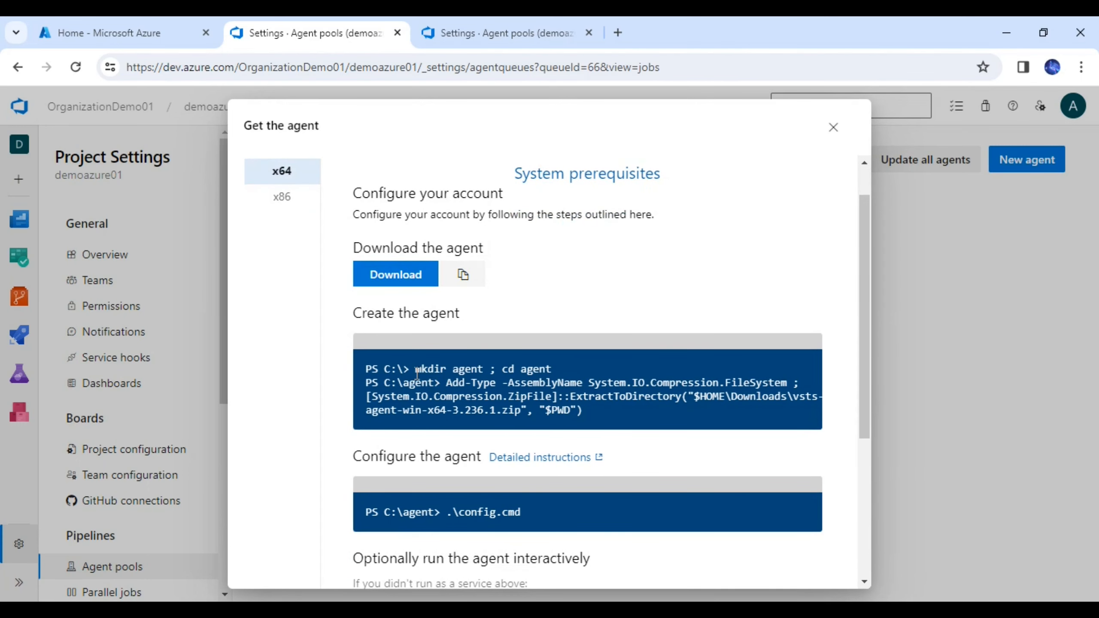
- Examine the agent creation commands, including the agent folder creation, the archive extraction and the $HOME\Downloads path of the zip file
drag(417, 372, 550, 368)
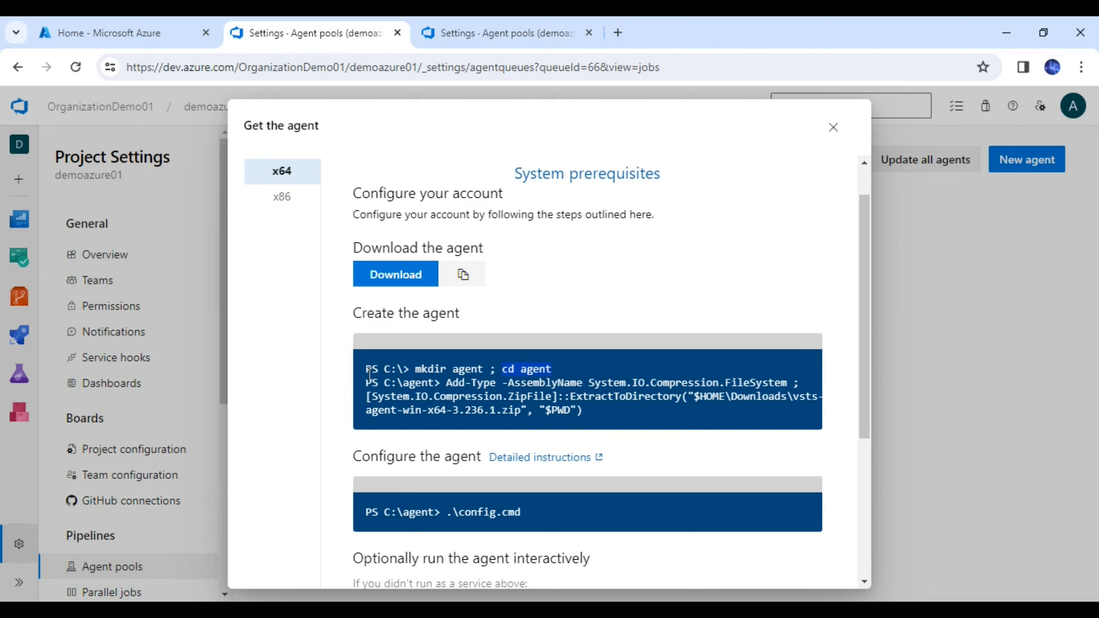
drag(369, 372, 545, 418)
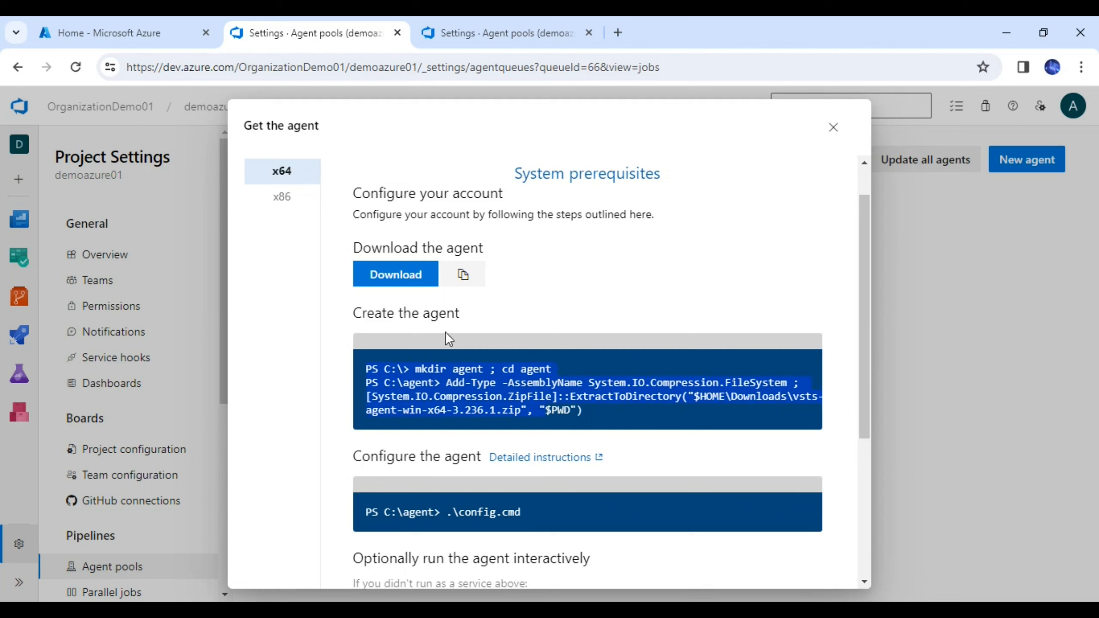
click(557, 412)
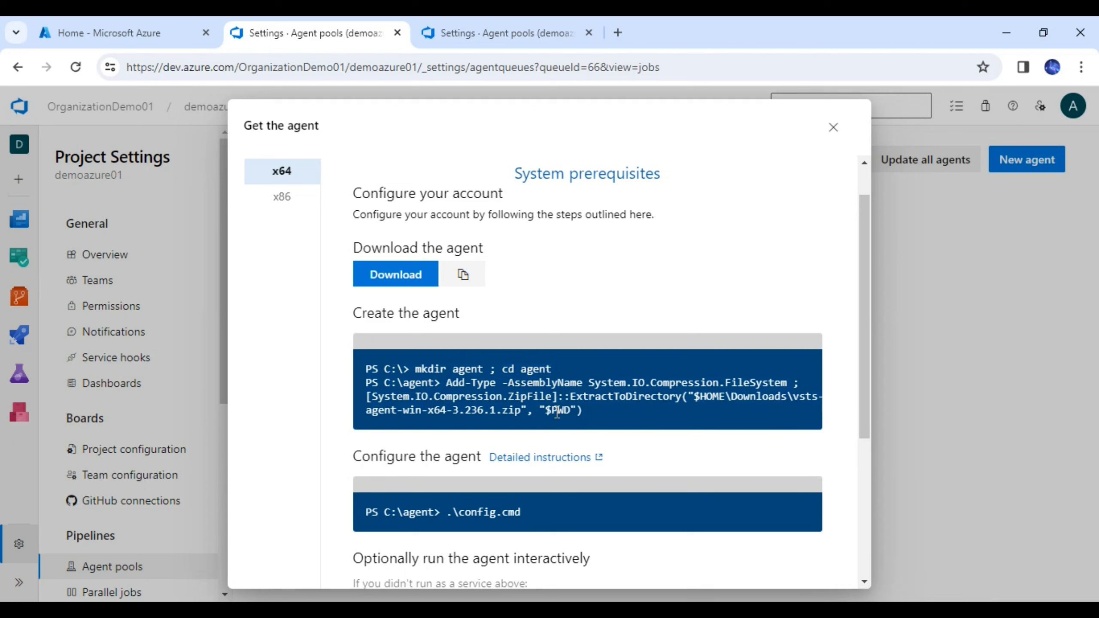
drag(414, 370, 548, 368)
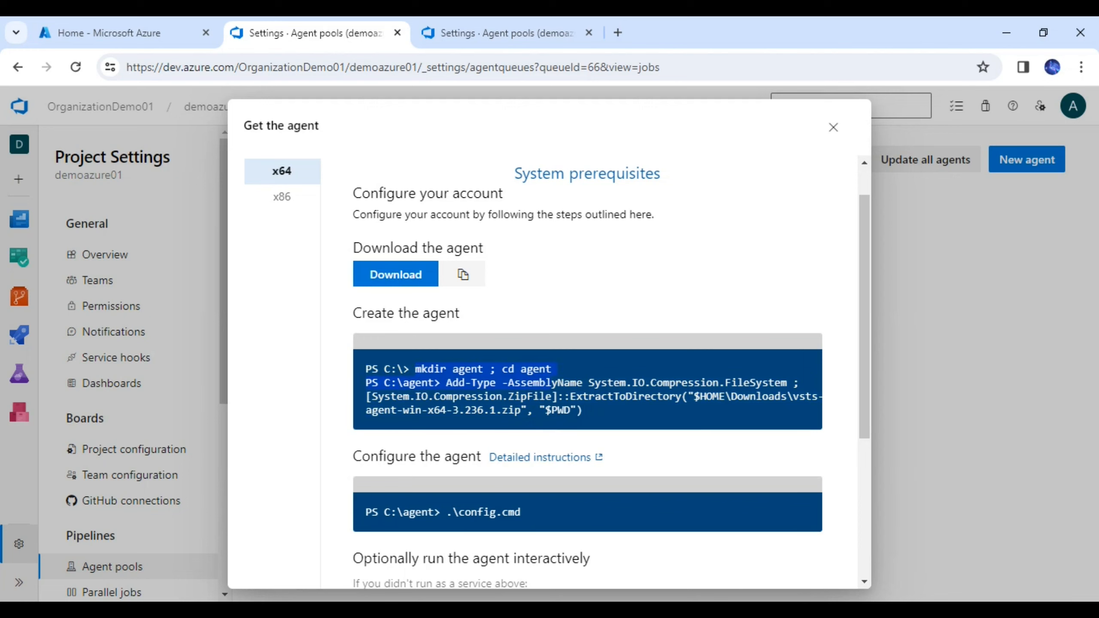
click(542, 372)
double_click(414, 368)
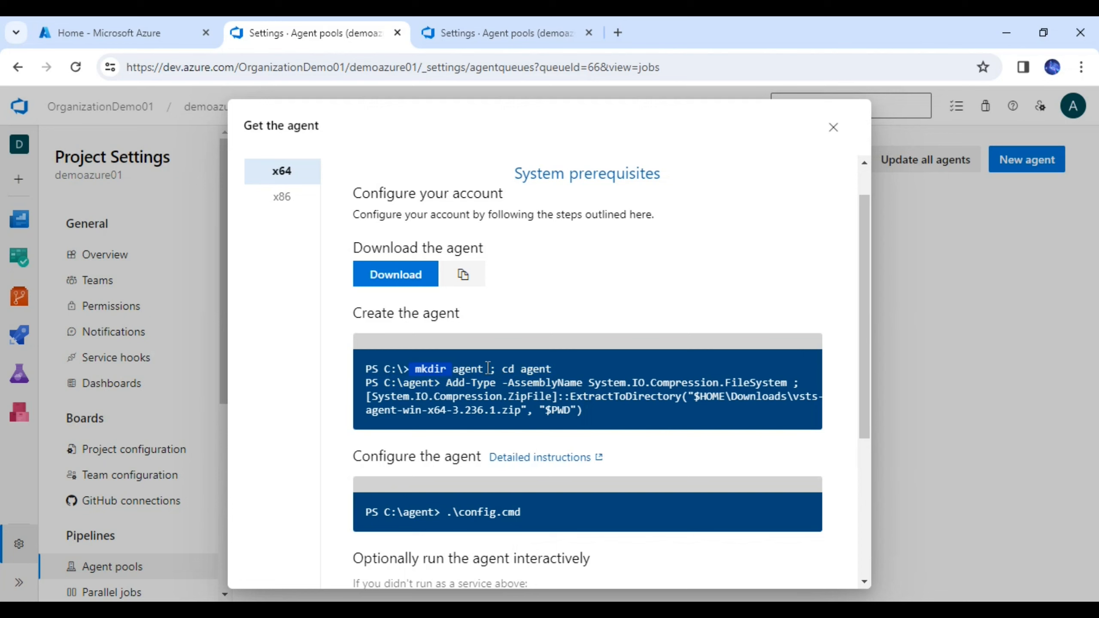
drag(488, 368, 551, 369)
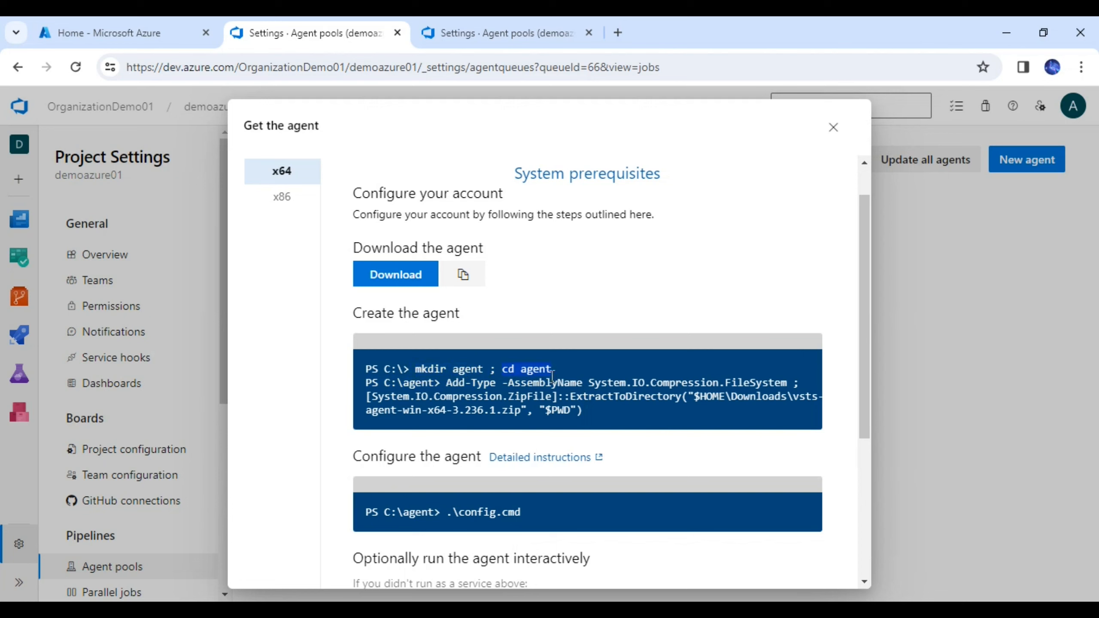
drag(446, 383, 584, 416)
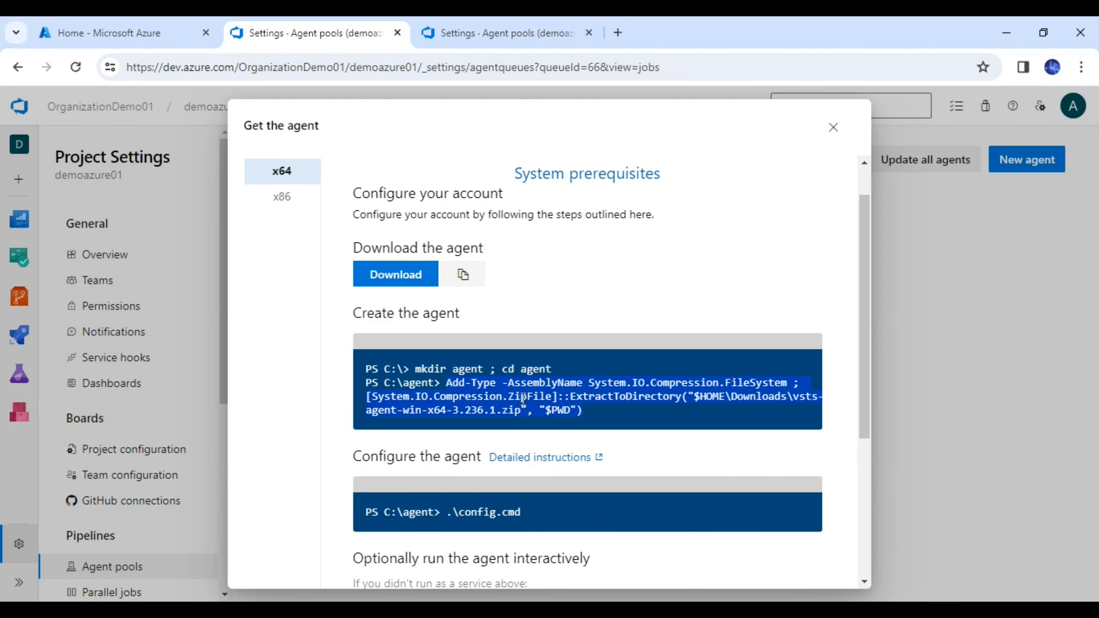
click(691, 397)
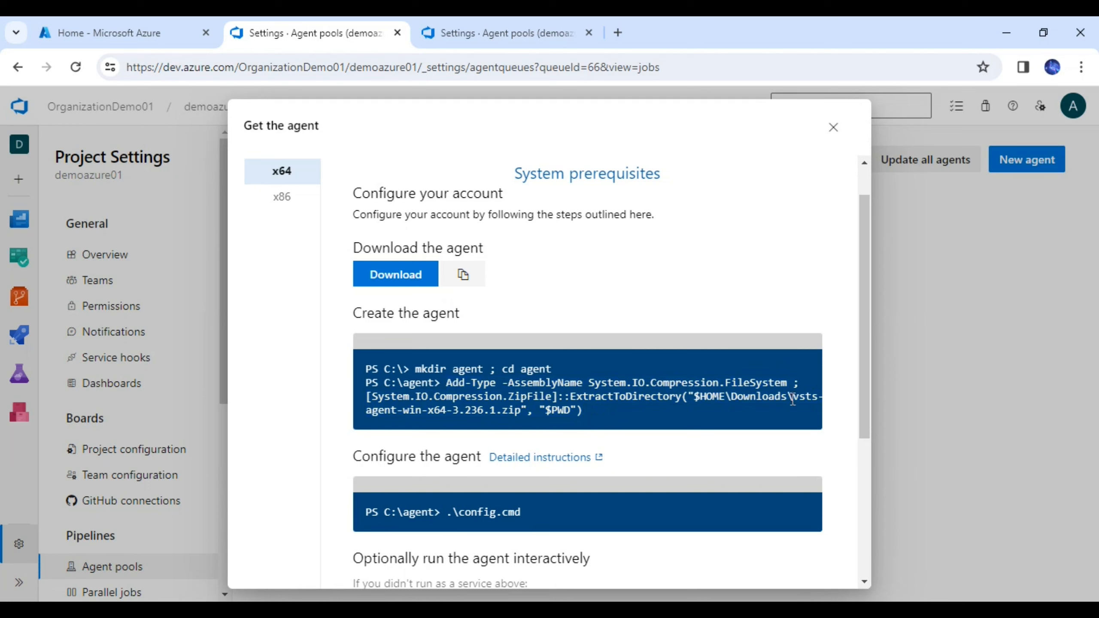
drag(793, 397, 522, 409)
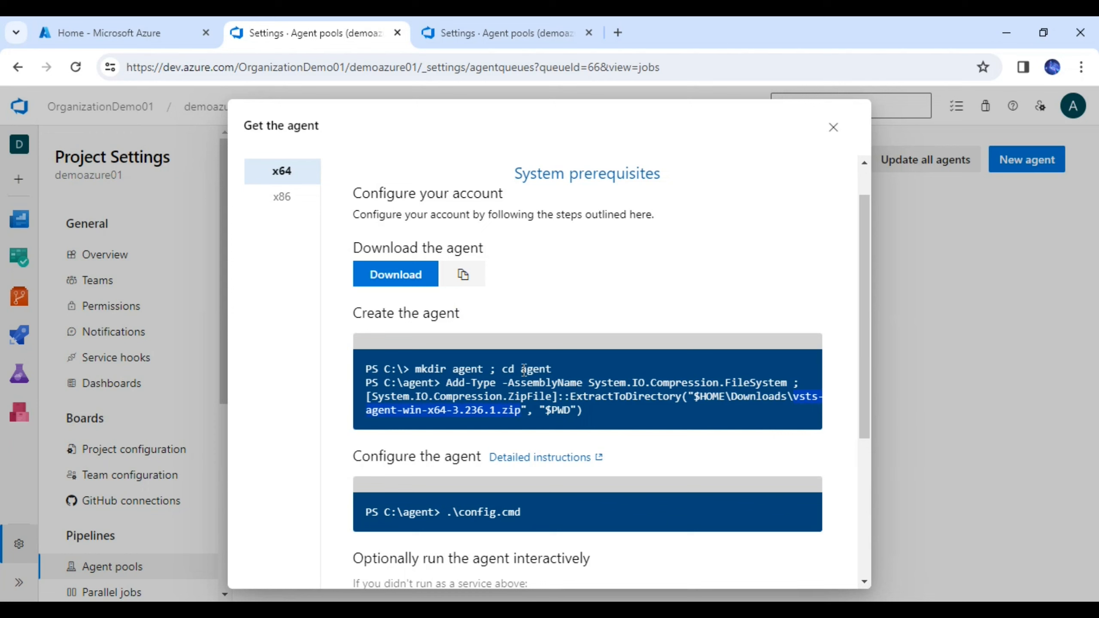
double_click(701, 397)
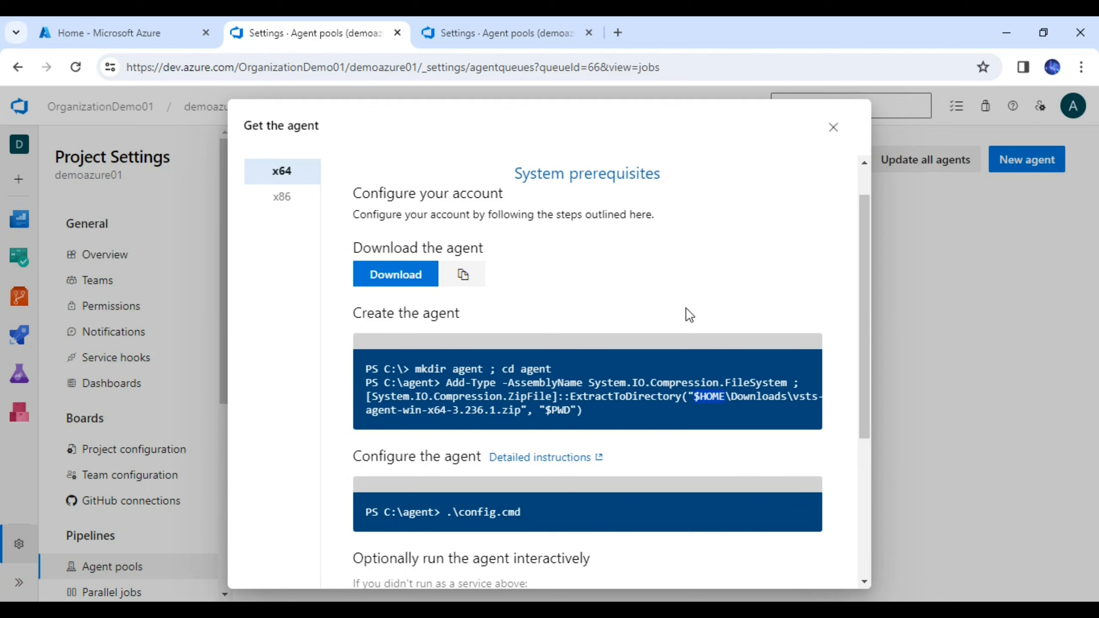
click(793, 398)
drag(793, 398, 523, 406)
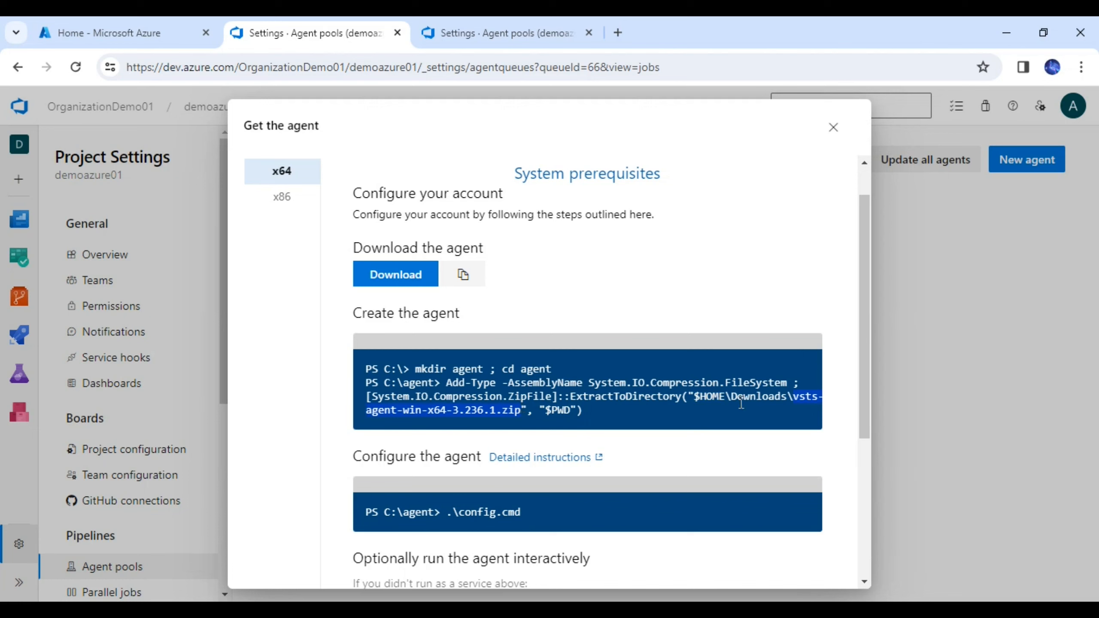
click(701, 396)
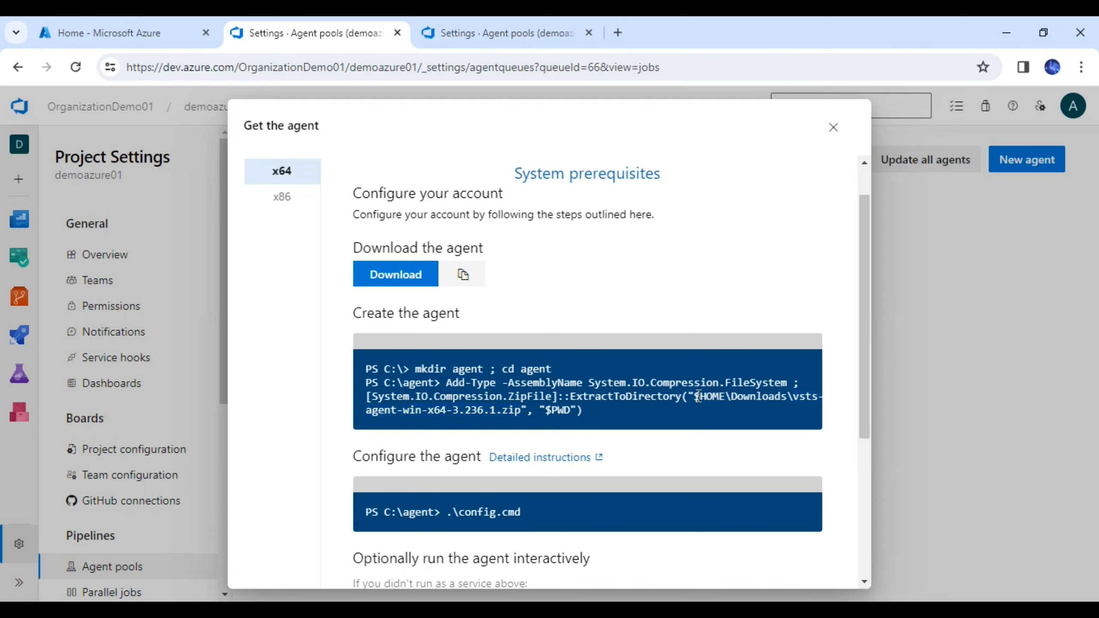
drag(700, 397, 725, 397)
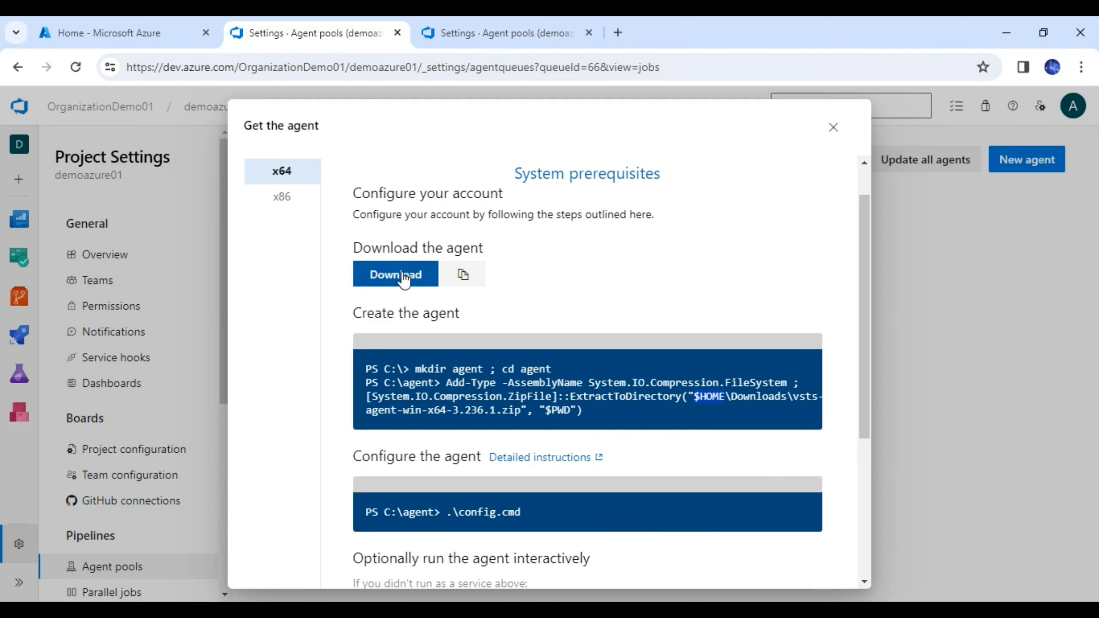
- Download the Windows x64 agent package and show the downloaded vsts-agent-win-x64-3.236.1.zip in its folder
click(403, 279)
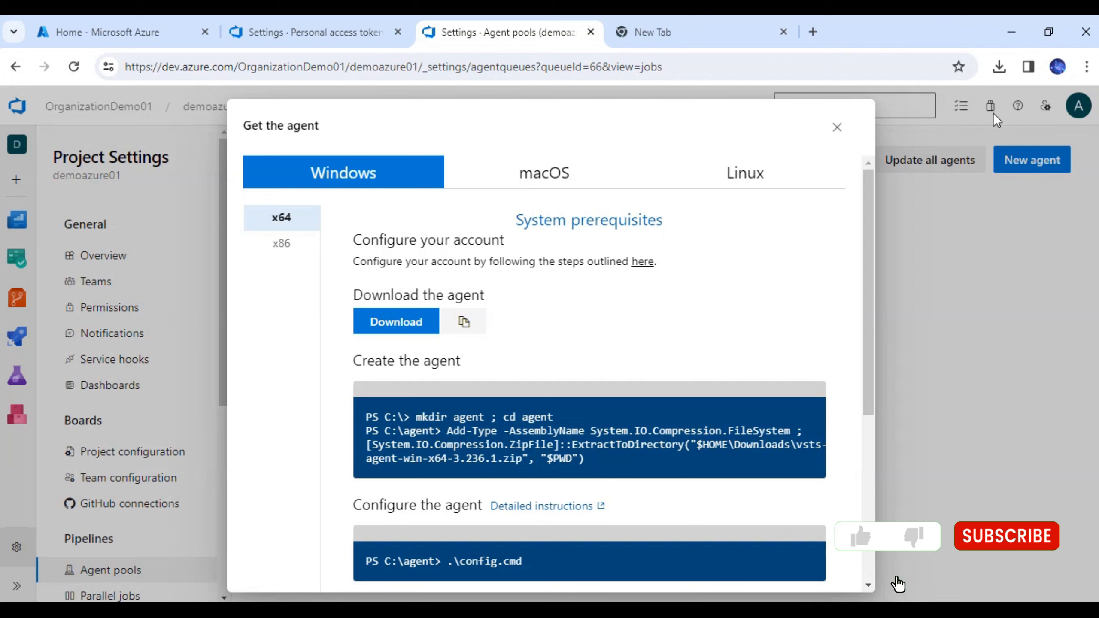
click(997, 71)
click(955, 139)
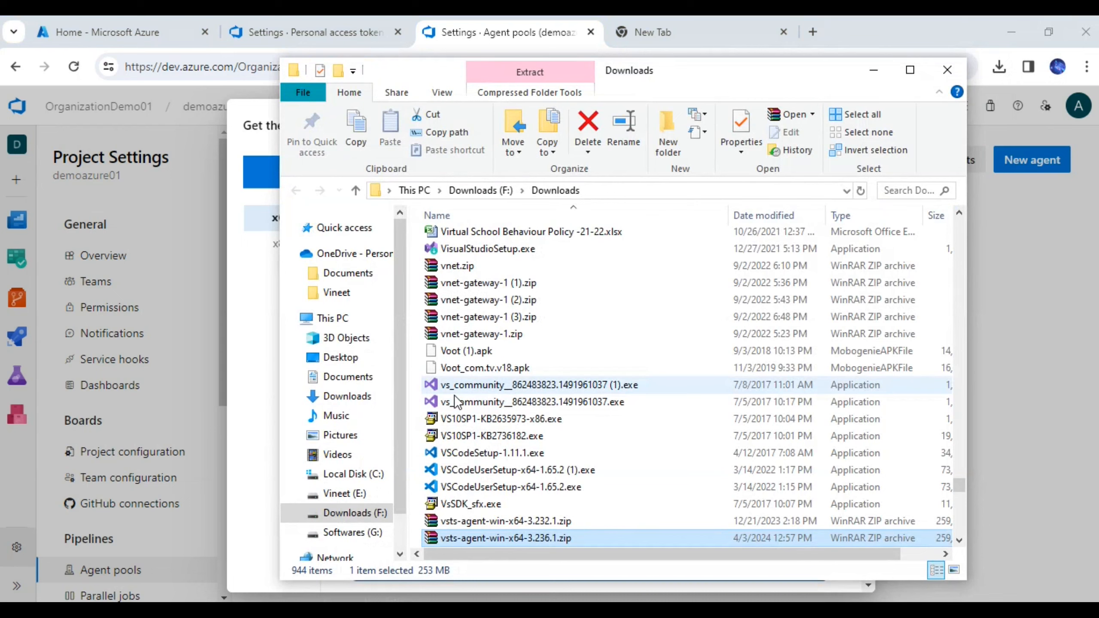
- Copy vsts-agent-win-x64-3.236.1.zip into a new folder named agent on Local Disk (C:)
key(ctrl+c)
mouse_move(370, 611)
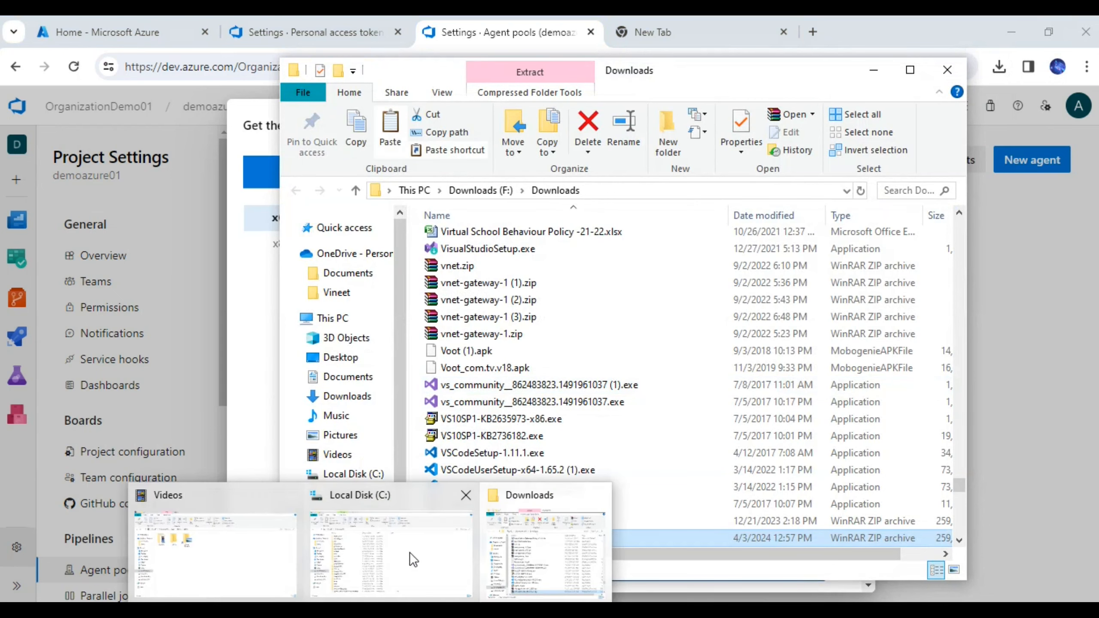
click(410, 546)
right_click(728, 393)
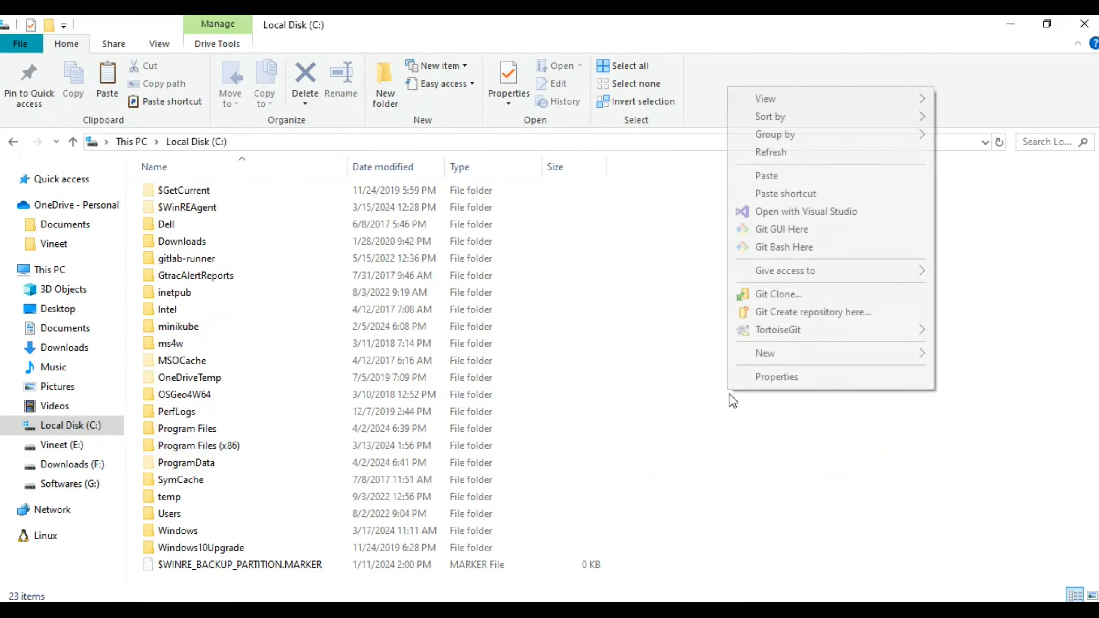
mouse_move(790, 348)
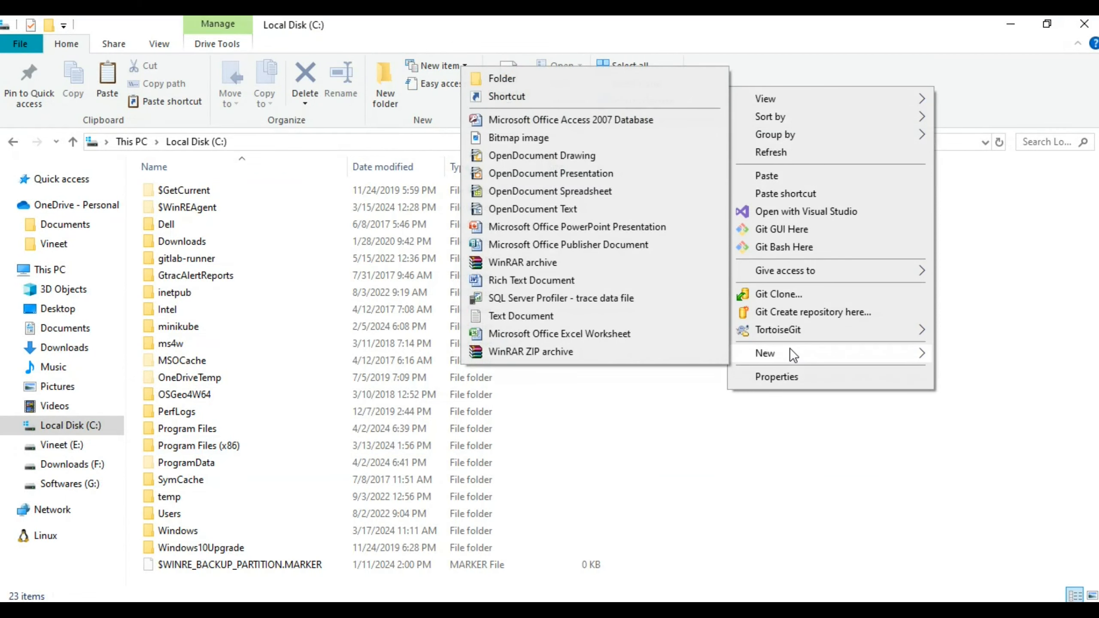
click(524, 73)
text(agent)
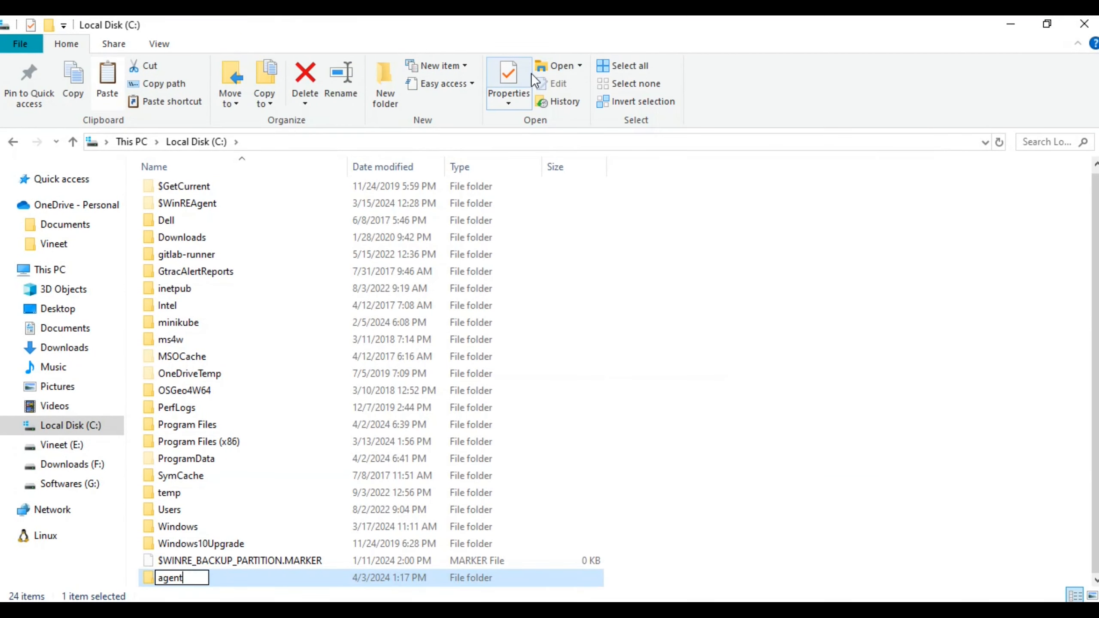
key(Return)
key(Return)
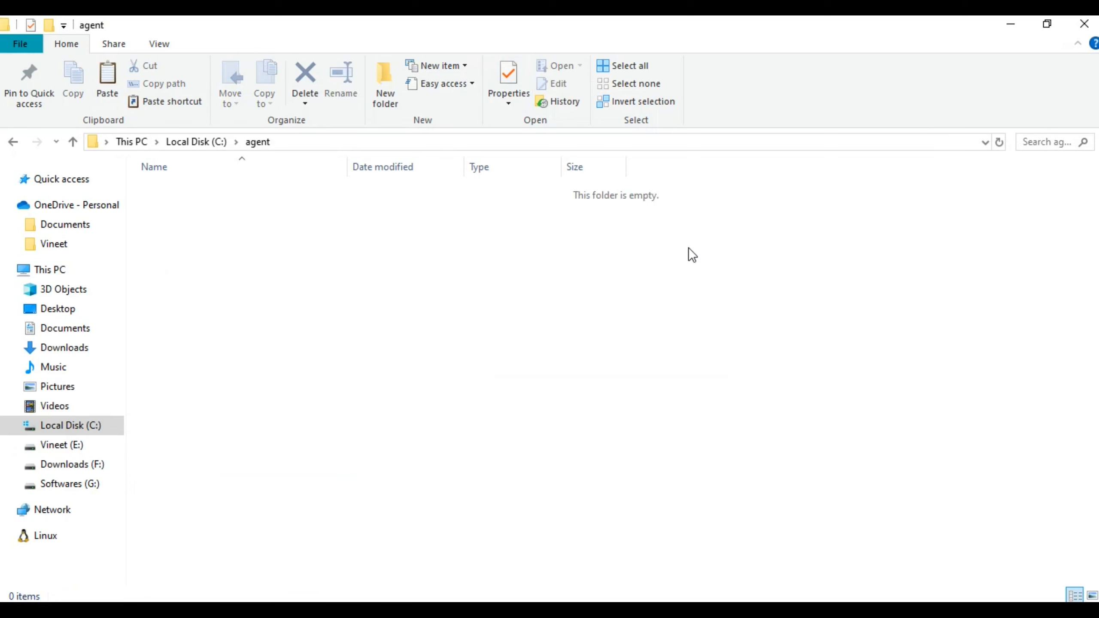
key(ctrl+v)
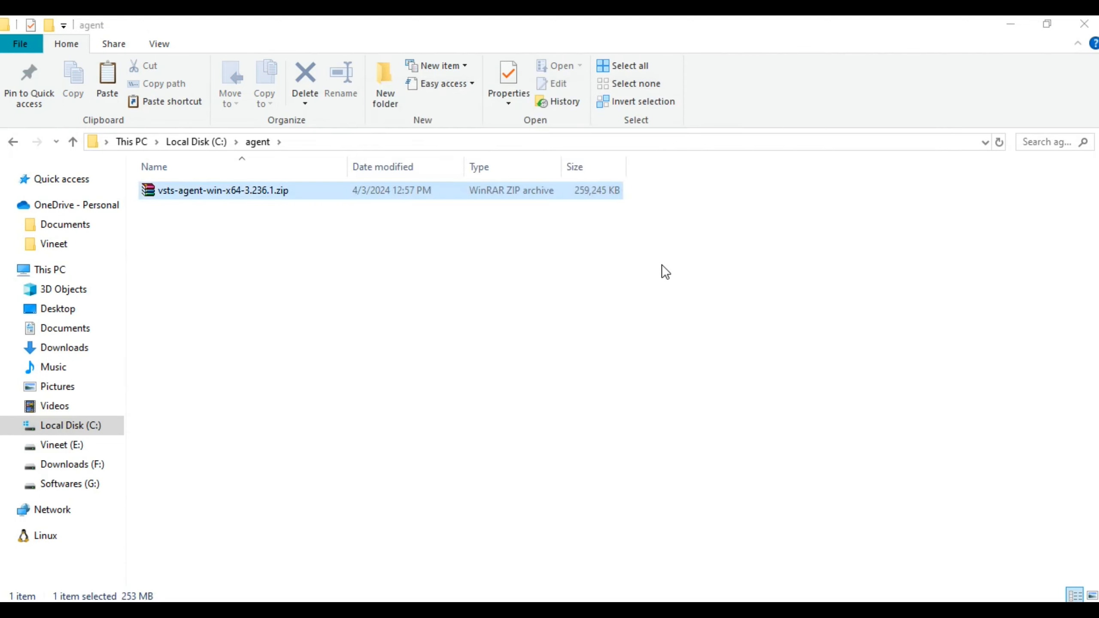
- Extract vsts-agent-win-x64-3.236.1.zip directly into the C:\agent folder with 7-Zip
click(256, 196)
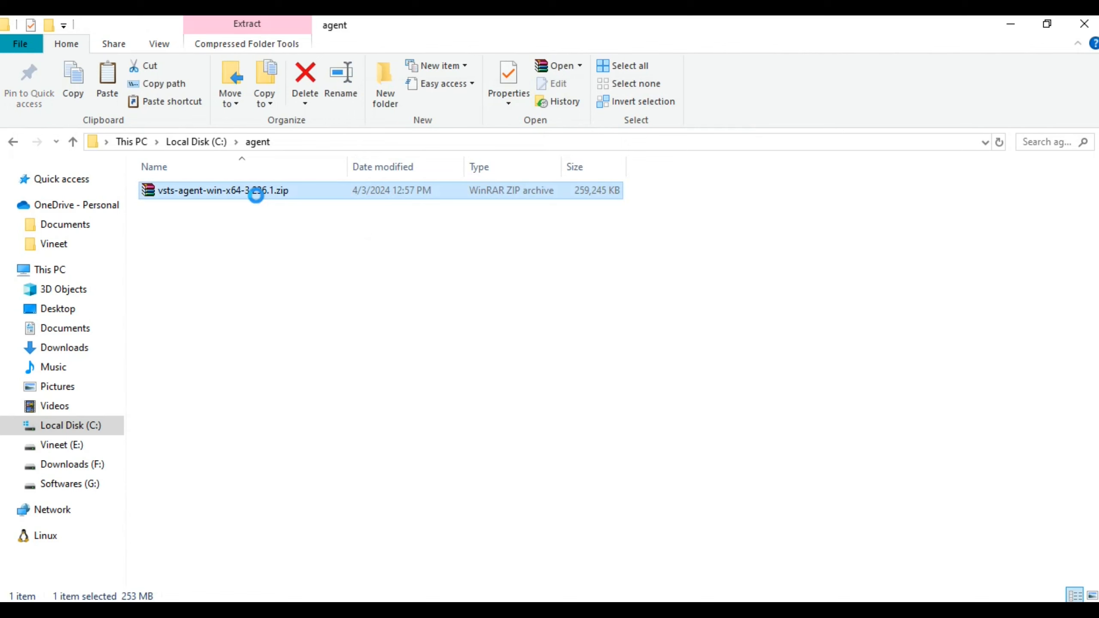
right_click(255, 196)
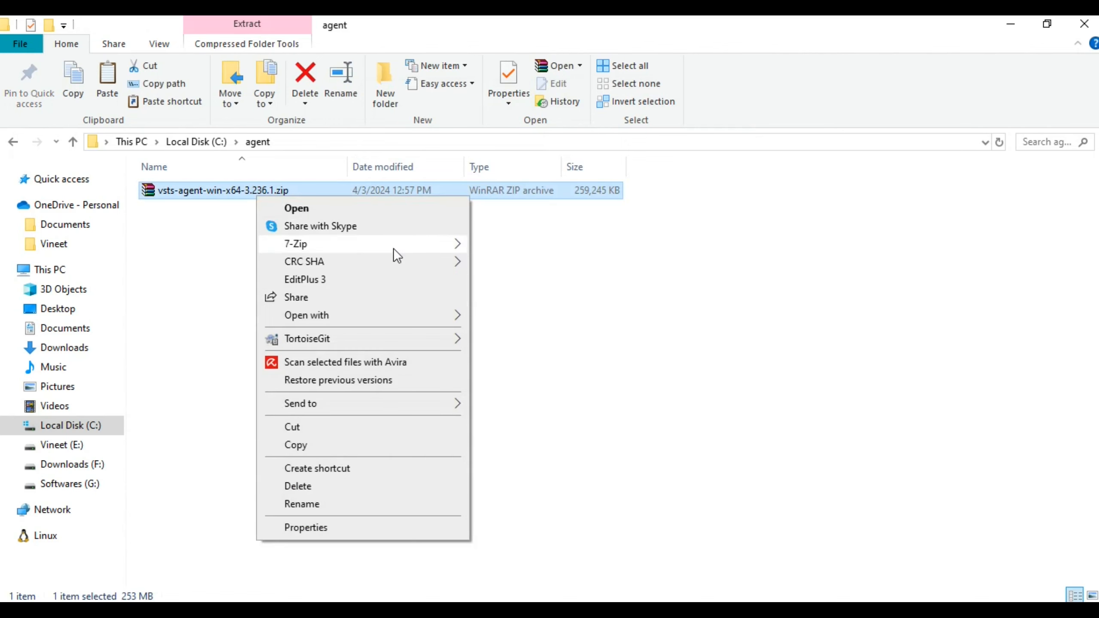
mouse_move(393, 249)
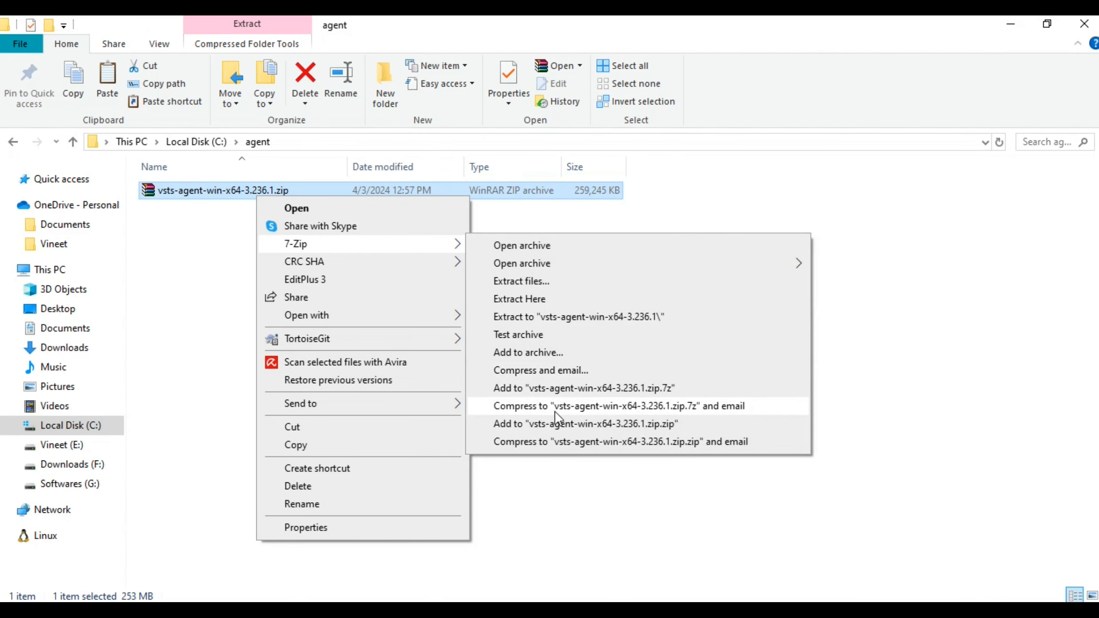
click(548, 301)
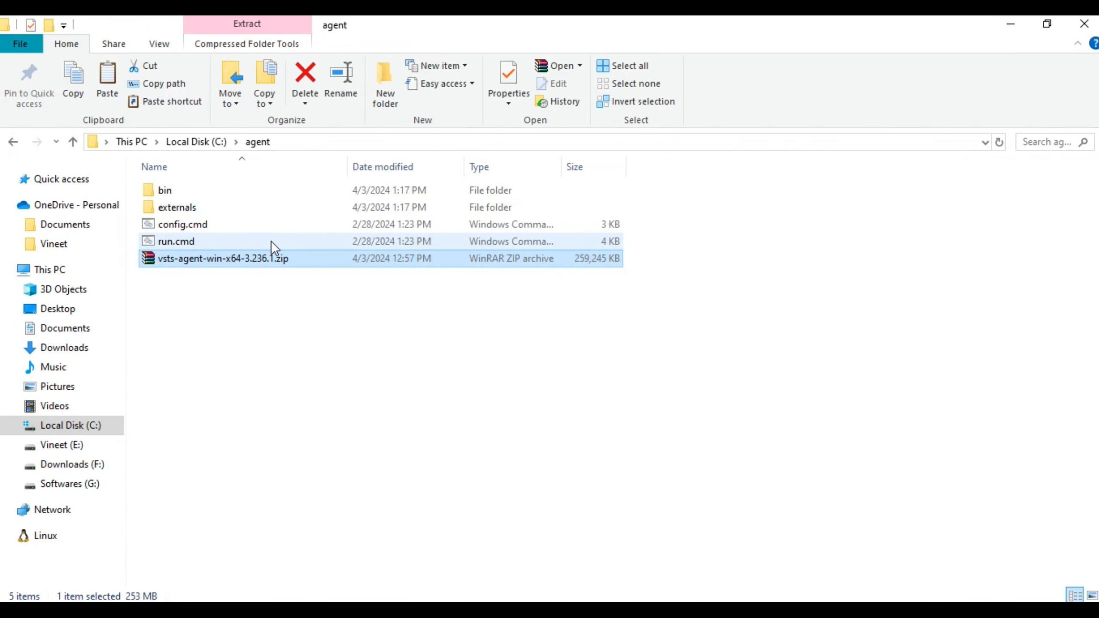
- Delete the vsts-agent-win-x64-3.236.1.zip archive from the C:\agent folder
click(356, 404)
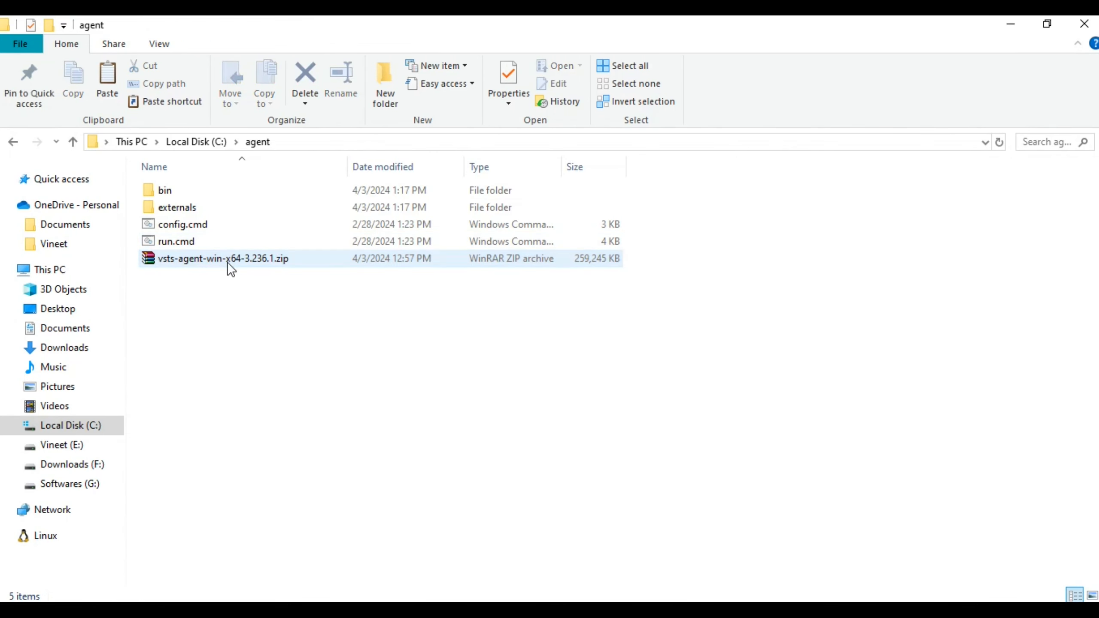
click(227, 260)
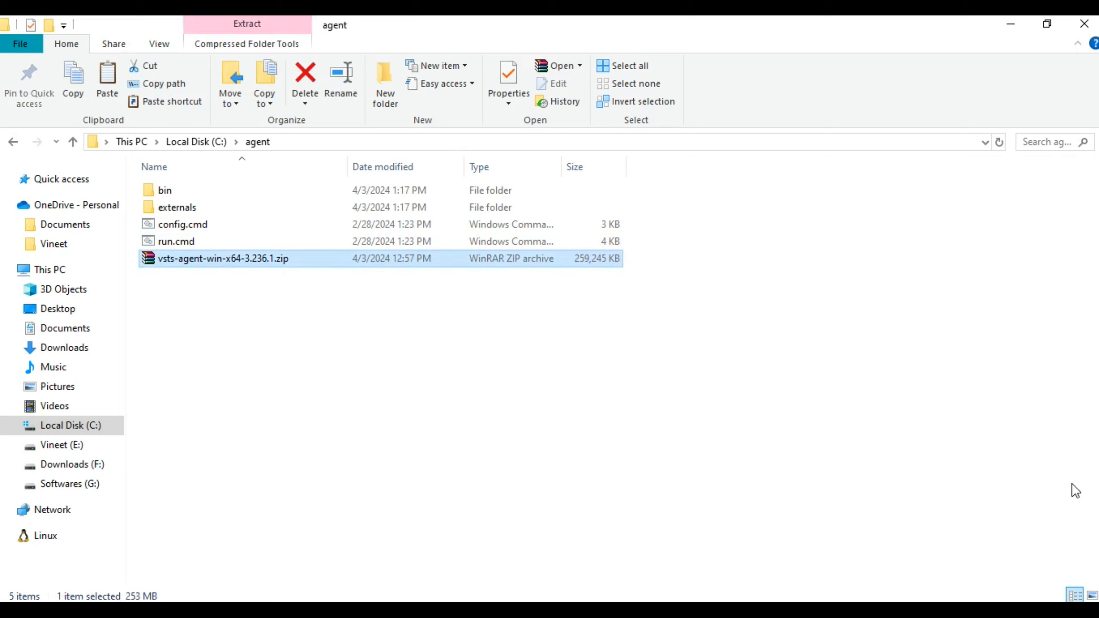
key(Delete)
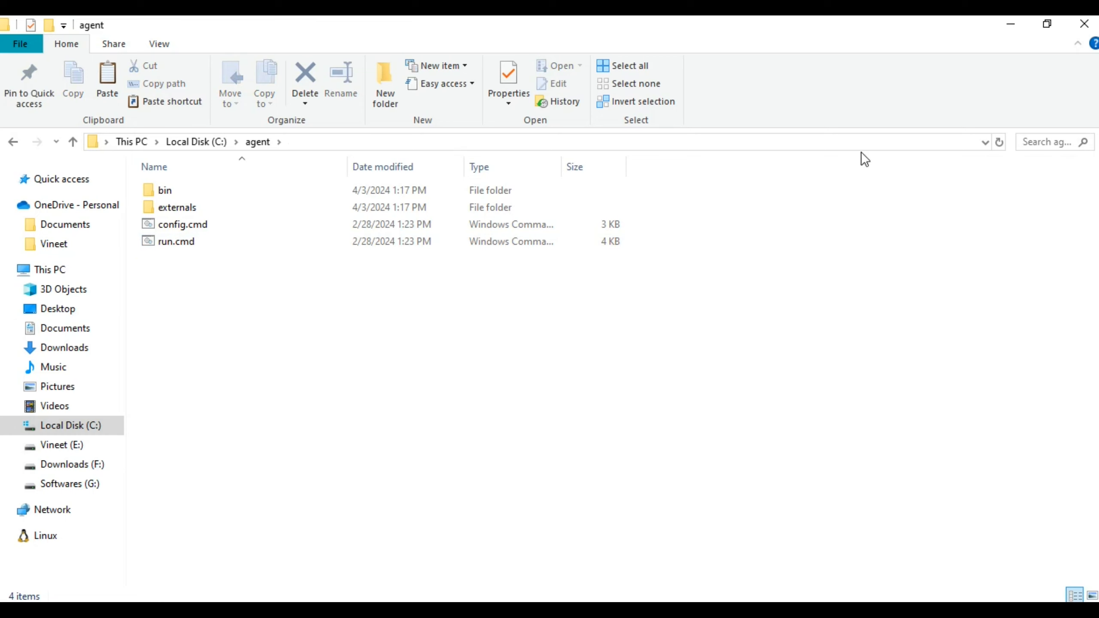
- Open a Command Prompt in C:\agent and run .\config.cmd to start the agent configuration
click(480, 143)
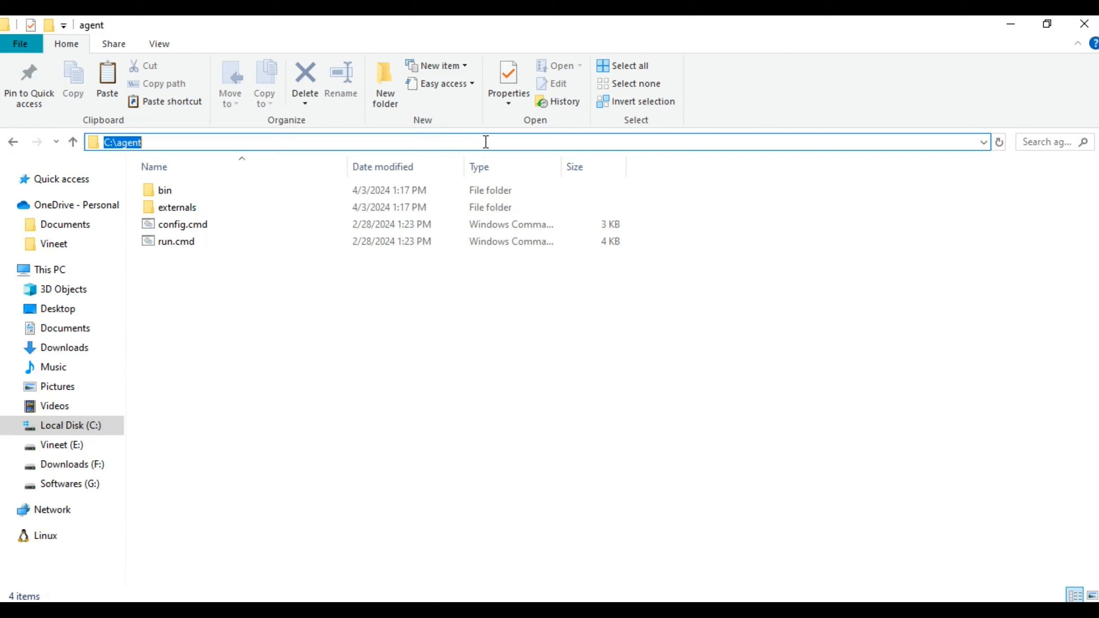
text(cmd)
key(Return)
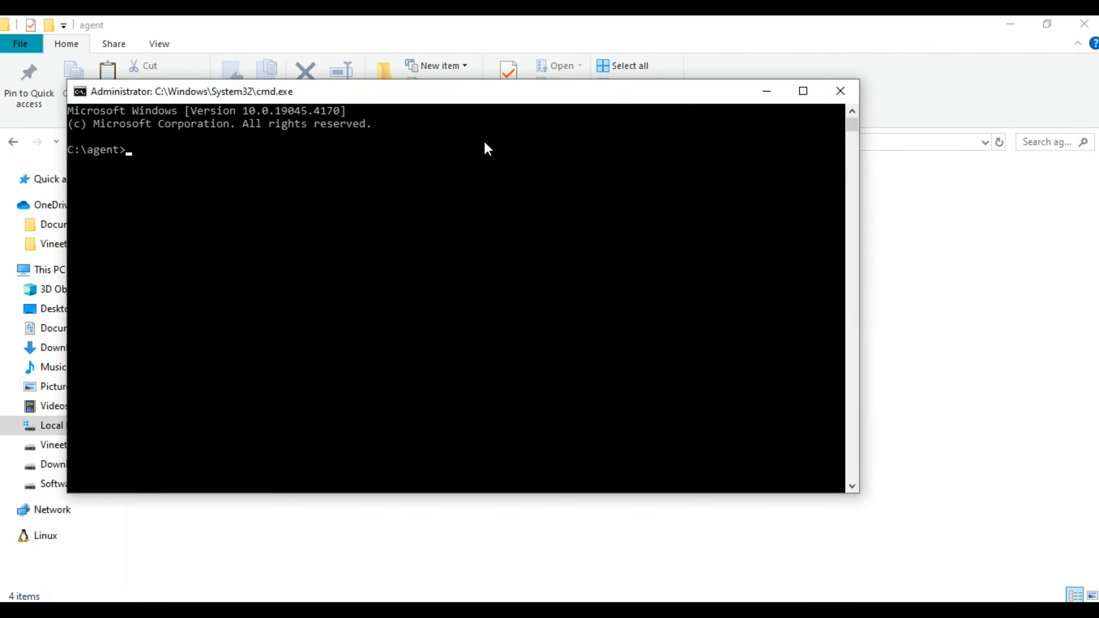
drag(407, 99, 561, 182)
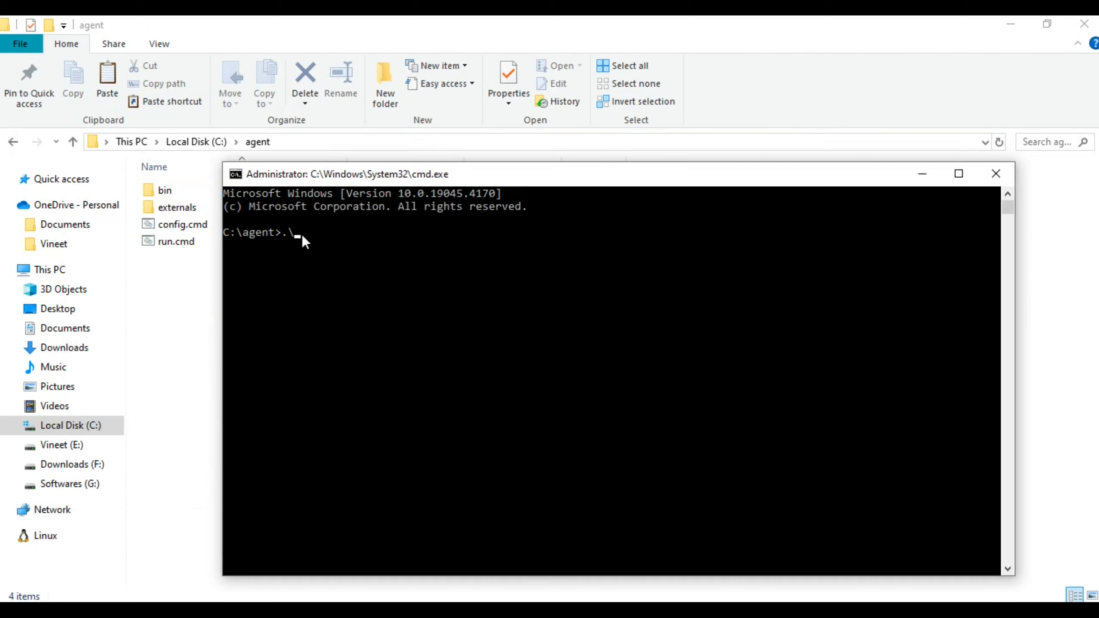
text(.\config.cmd)
key(Return)
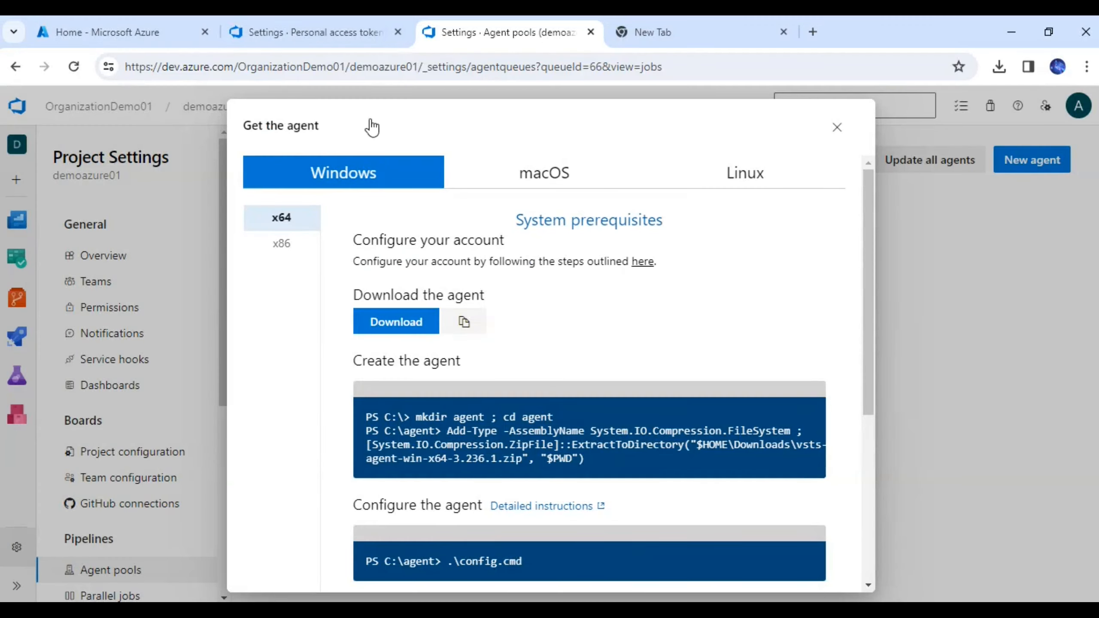
drag(345, 68, 96, 68)
key(ctrl+c)
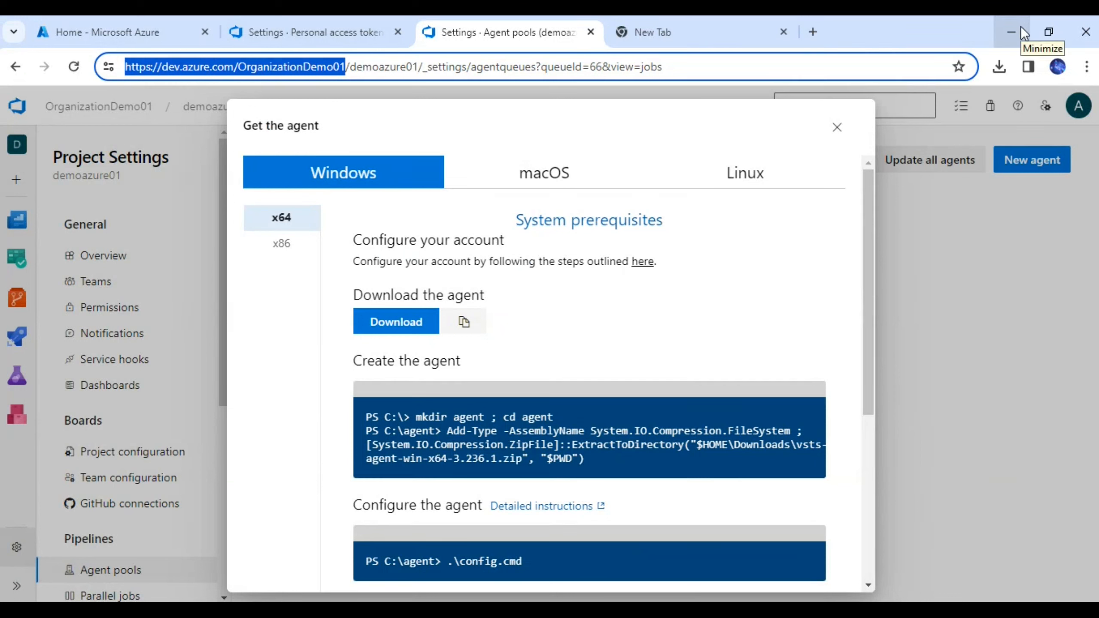
click(1010, 33)
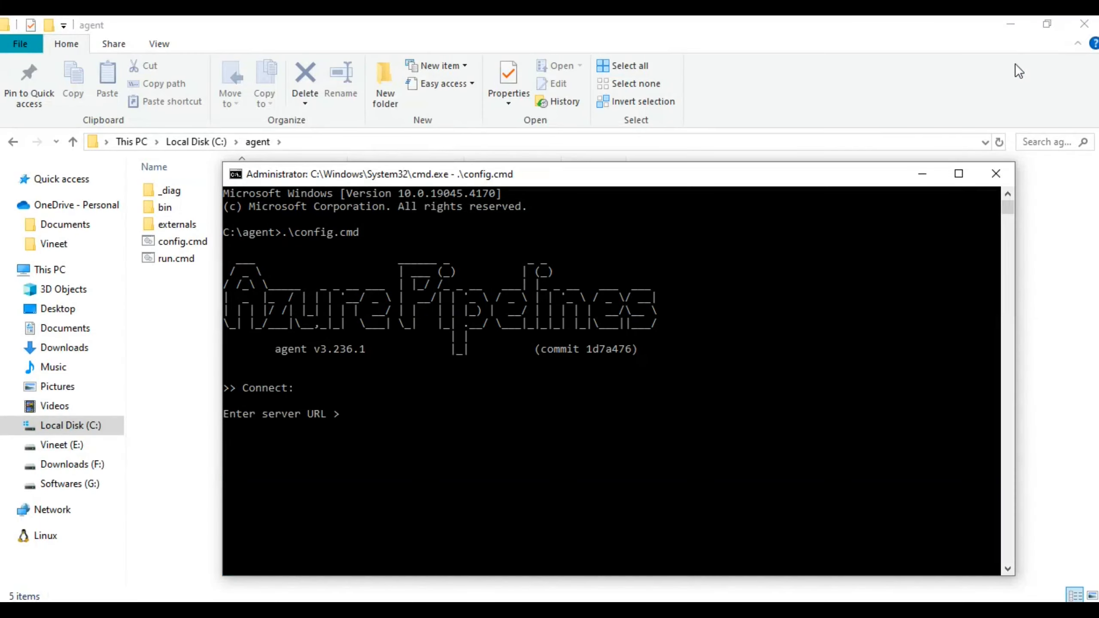
right_click(396, 413)
key(Return)
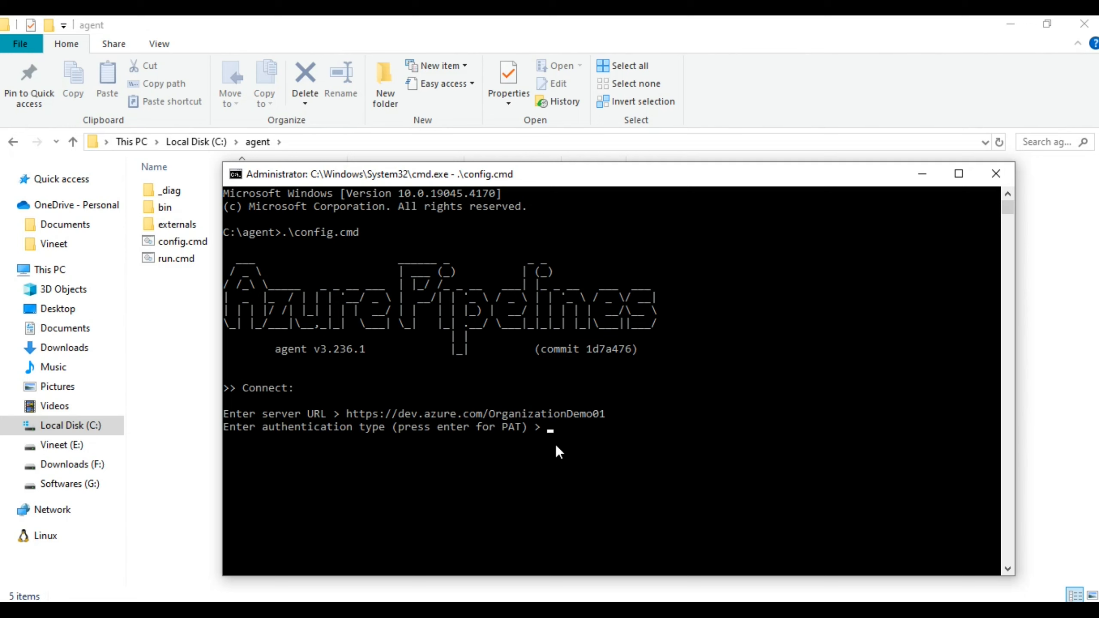
key(Return)
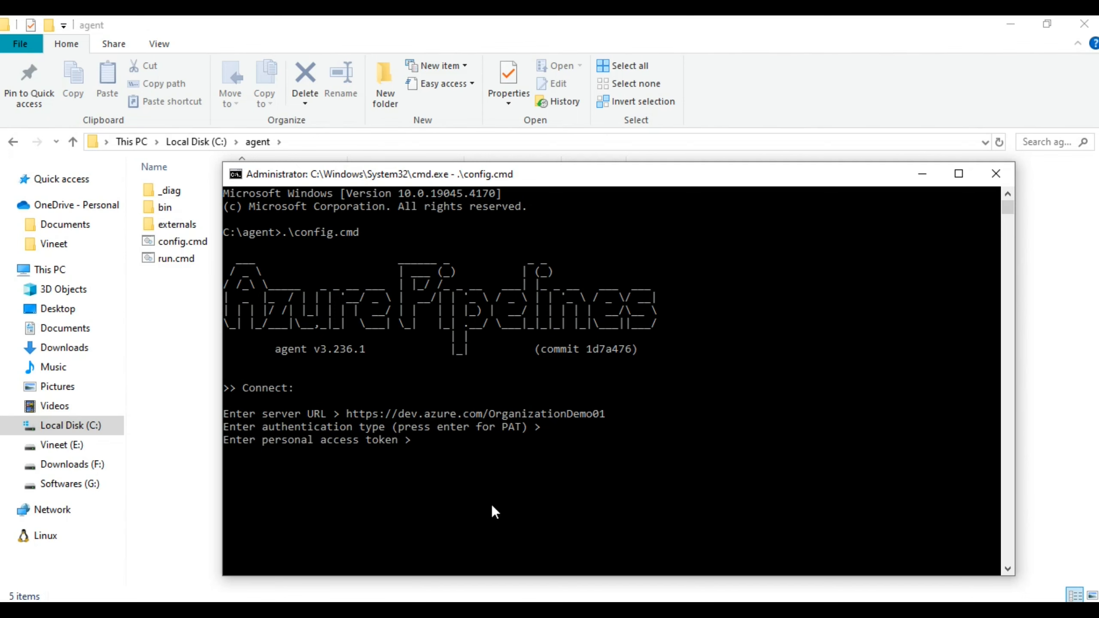
- Switch to Azure DevOps in Chrome, close the agent instructions and start a new personal access token in the user settings
mouse_move(649, 611)
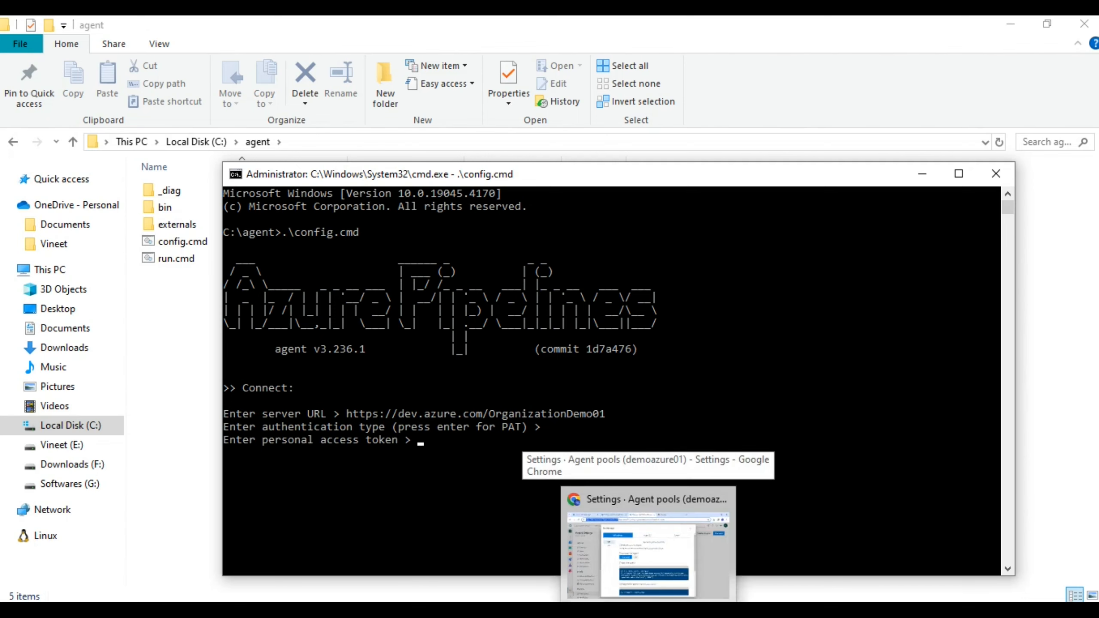
click(648, 549)
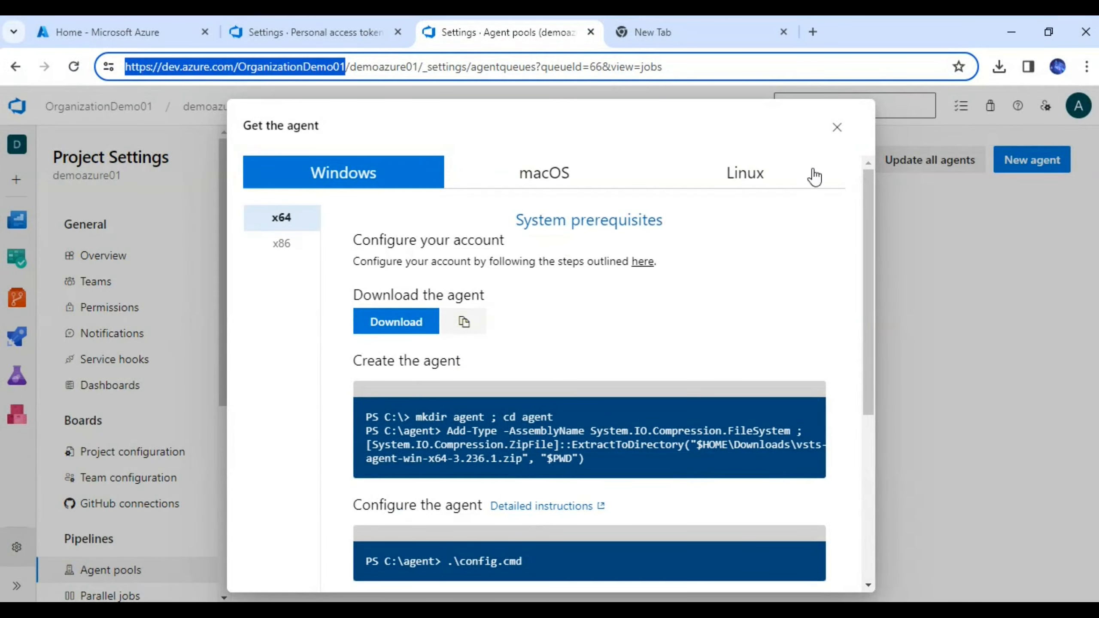
click(836, 128)
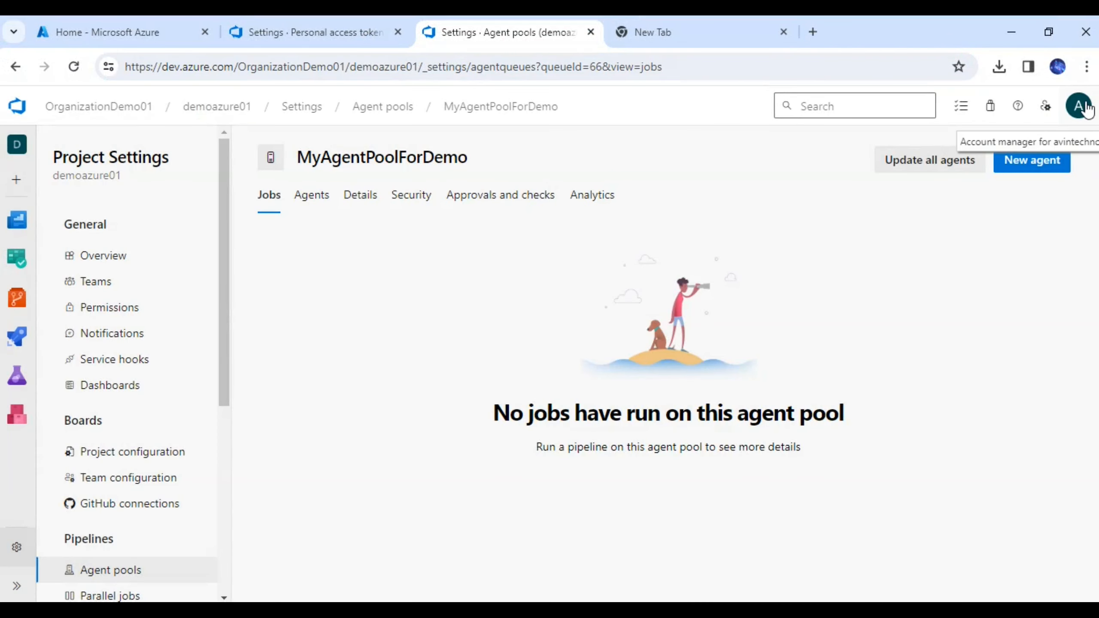
click(1046, 111)
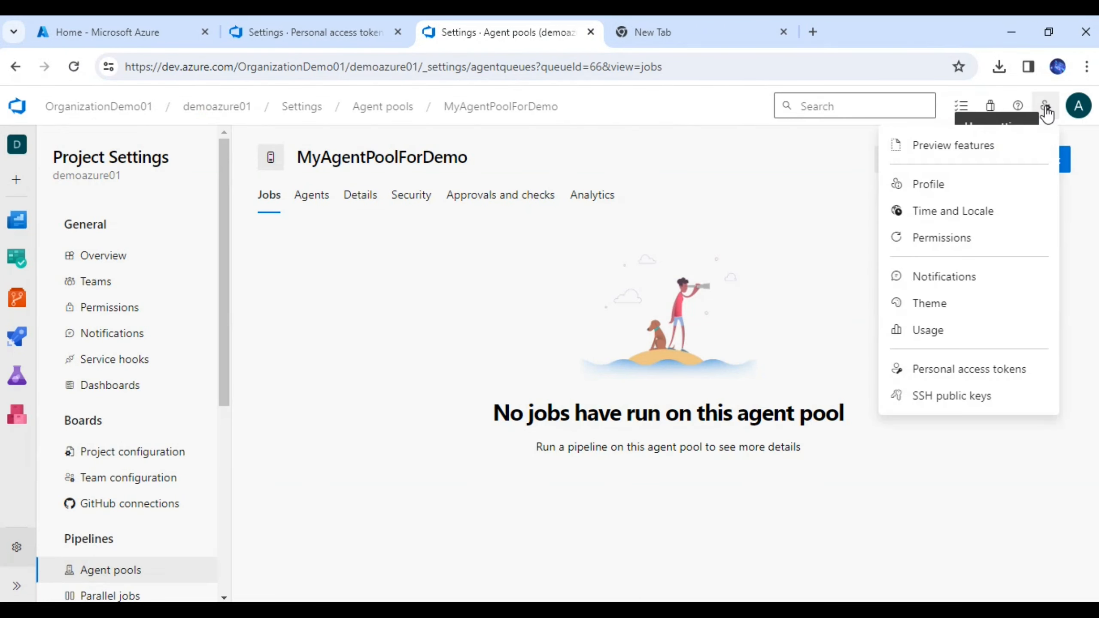
click(940, 370)
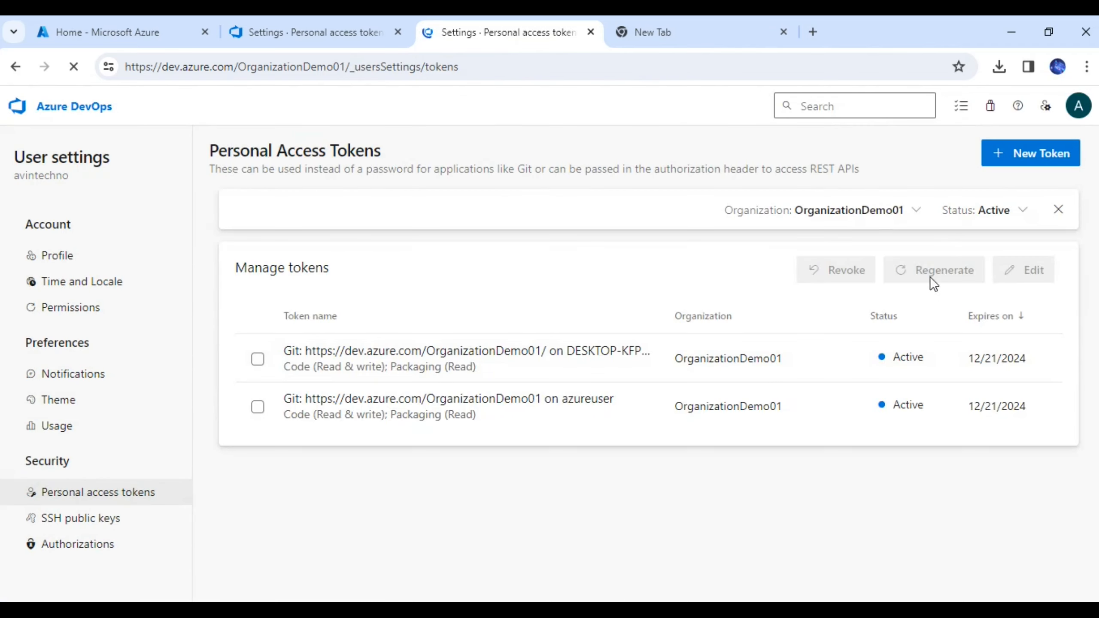
click(1019, 157)
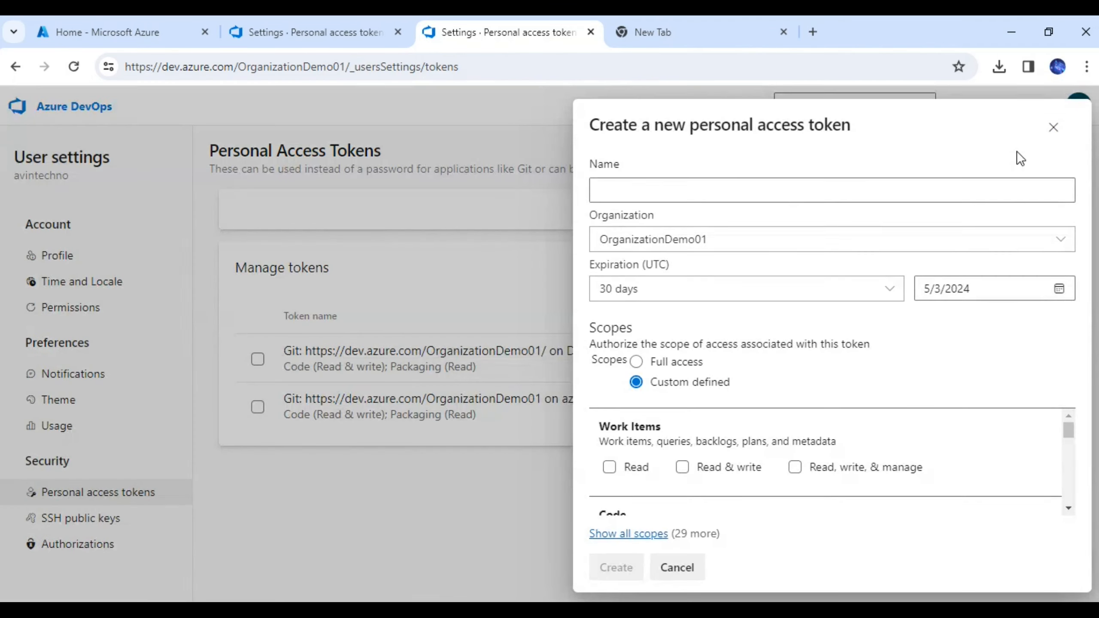
- Name the new personal access token TokenForAgent and choose a 30-day expiration
click(789, 197)
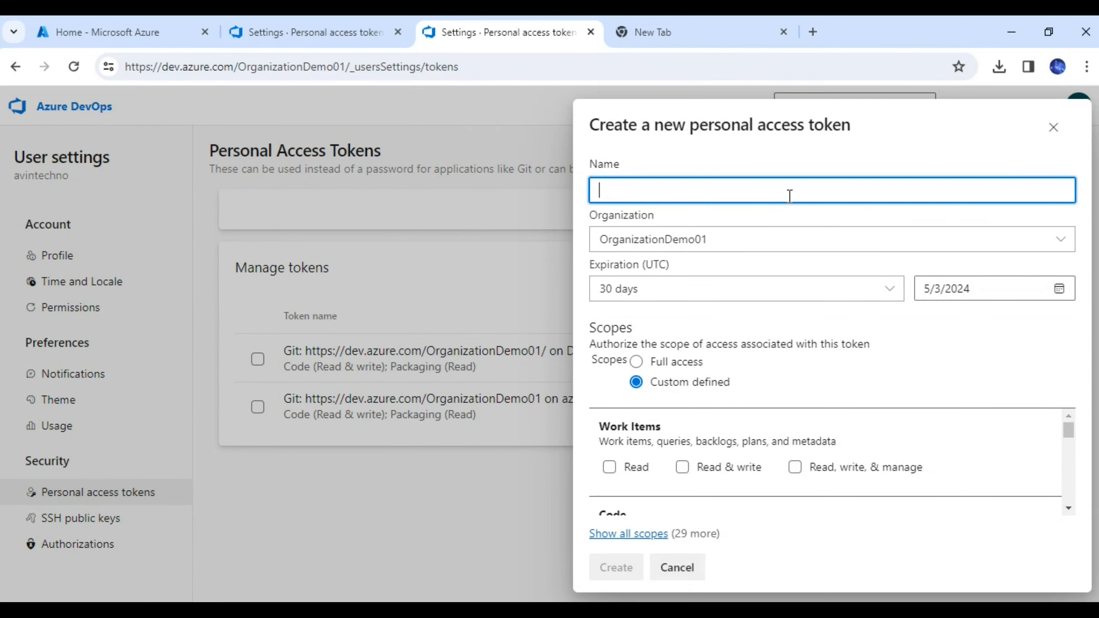
text(TokenForAgent)
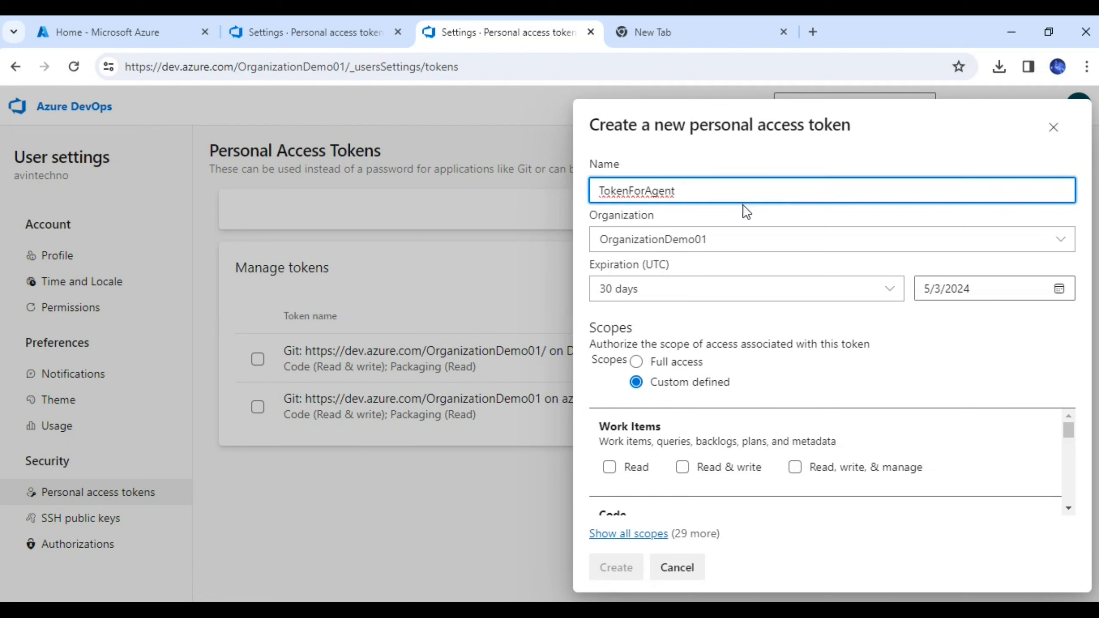
click(893, 289)
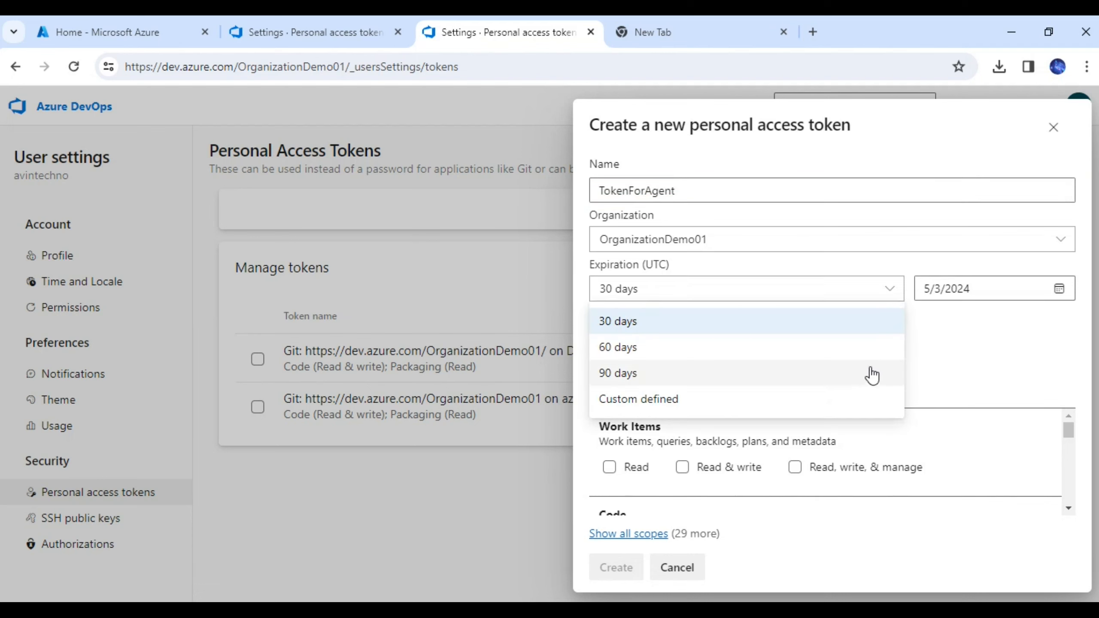
click(639, 323)
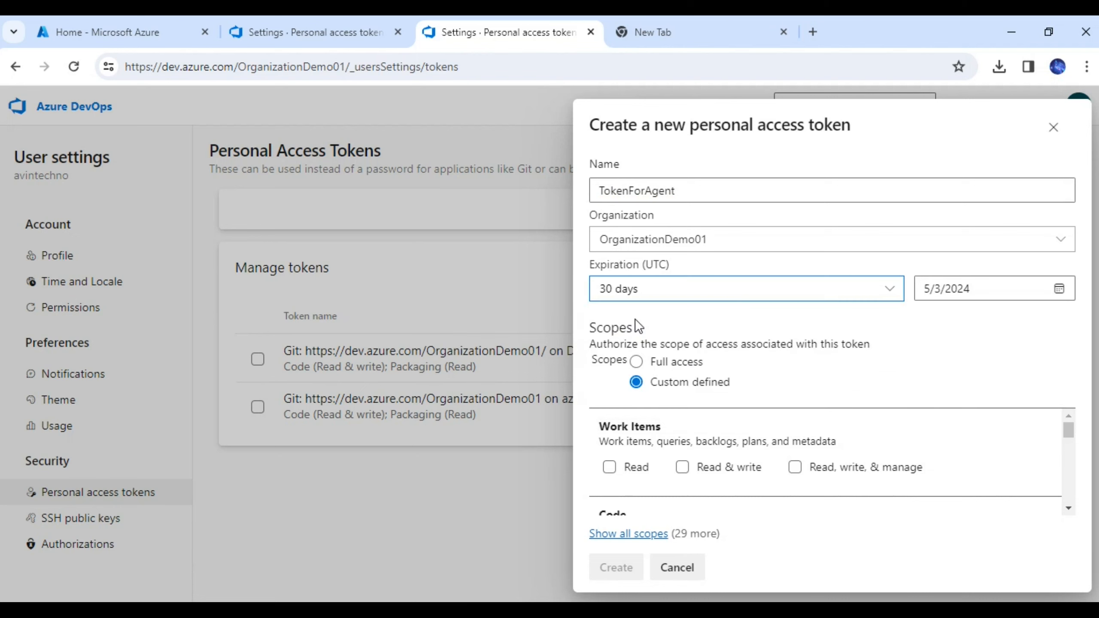
click(803, 298)
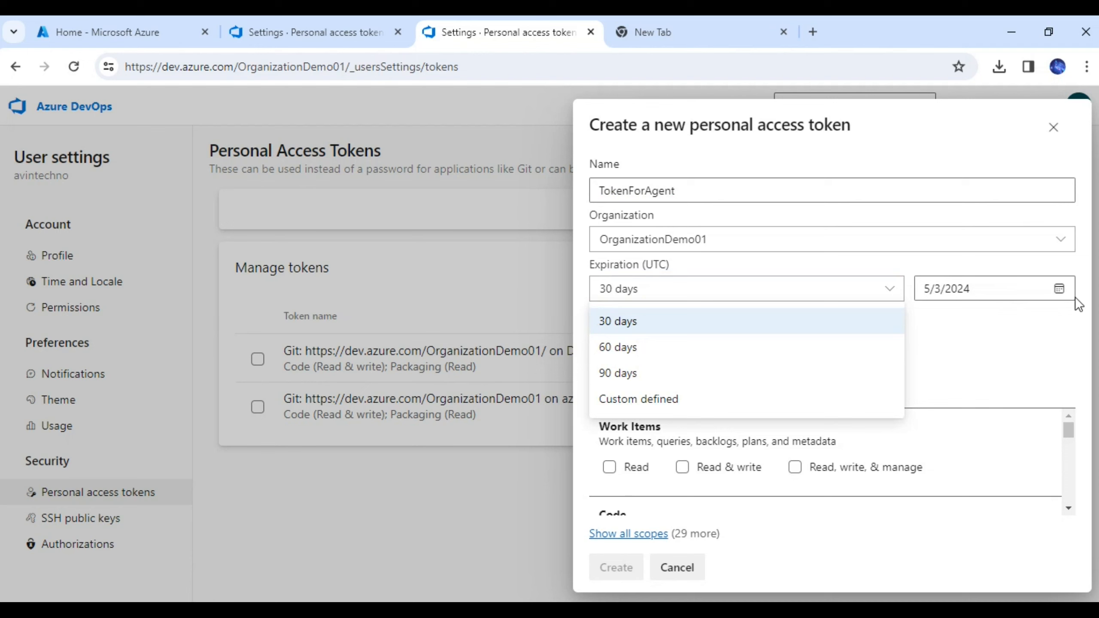
click(916, 399)
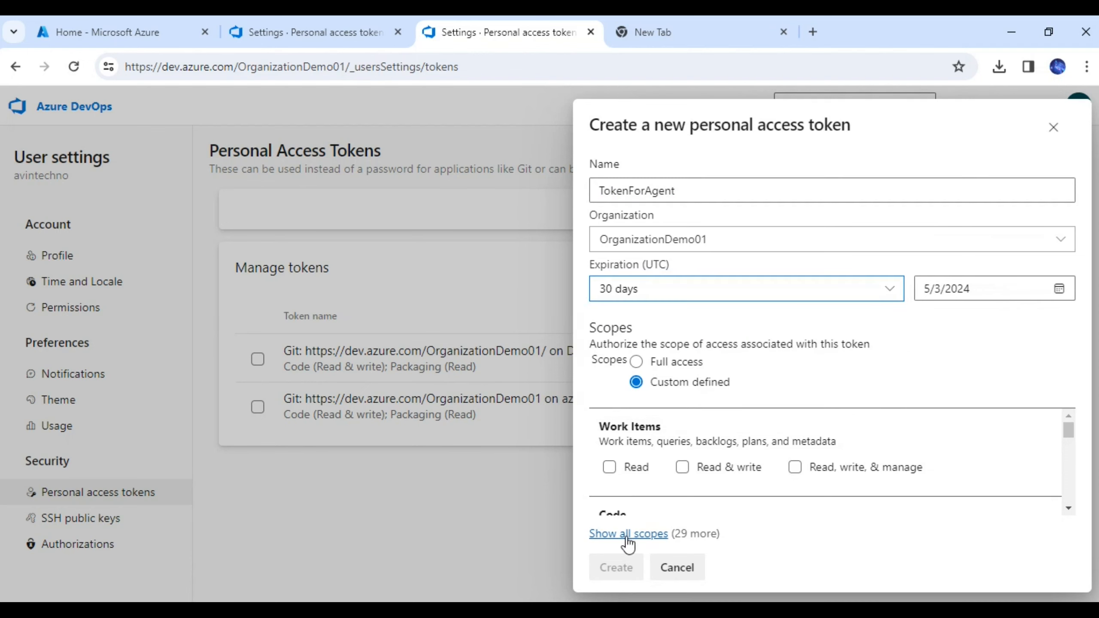
- Show all scopes, grant the token Read & manage access to Agent Pools, and create it
scroll(713, 412, down, 2)
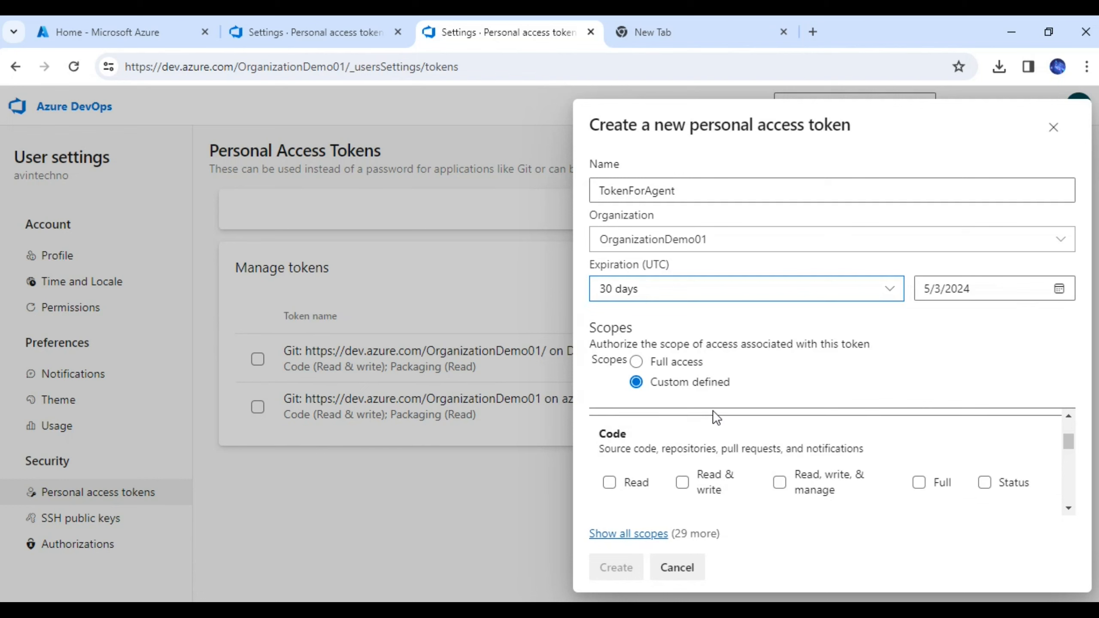
scroll(714, 412, down, 1)
scroll(713, 452, down, 1)
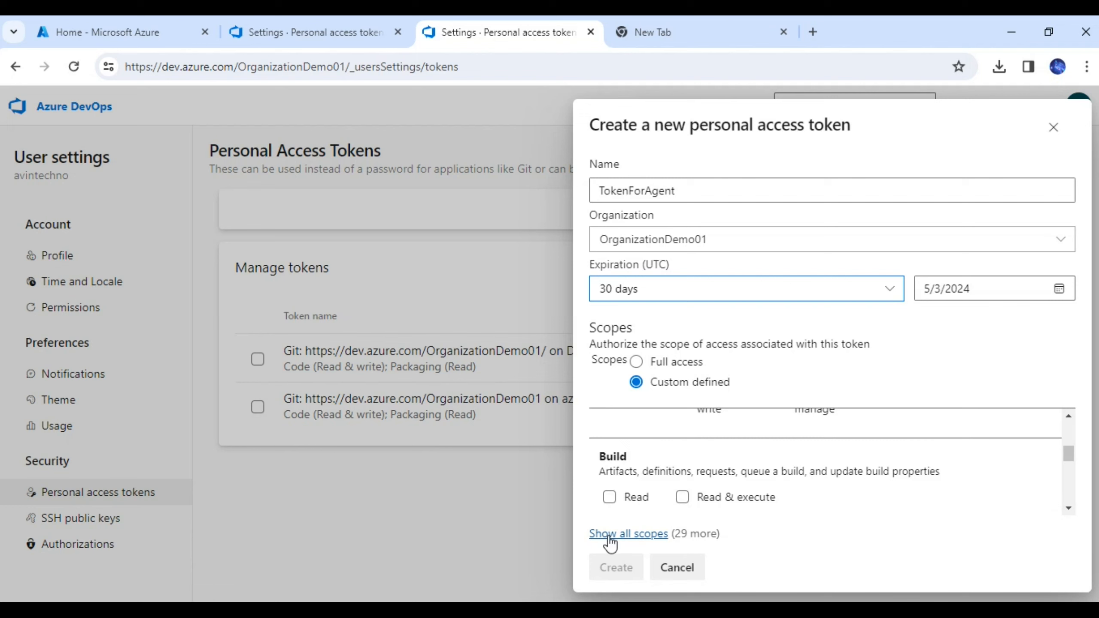
click(609, 536)
scroll(667, 478, up, 2)
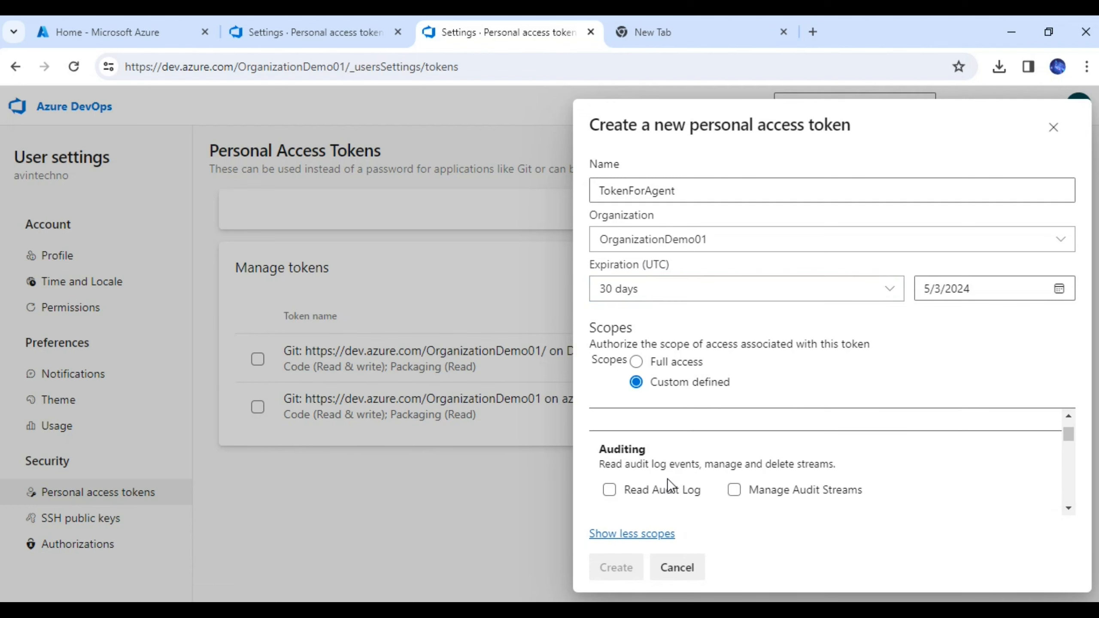
scroll(667, 478, up, 1)
scroll(667, 478, down, 1)
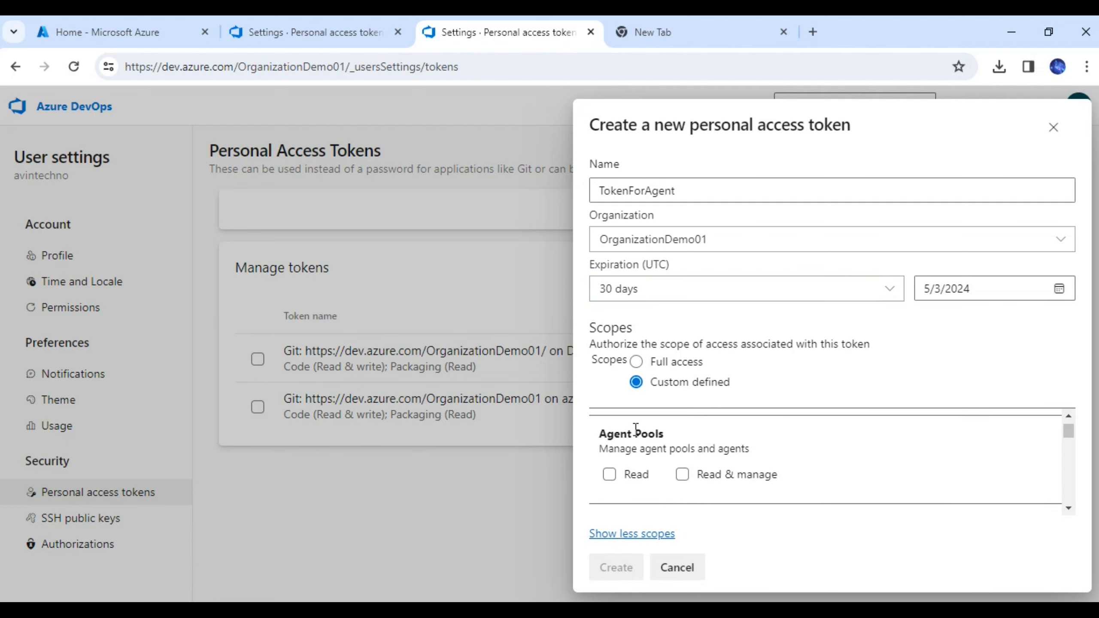
drag(628, 432, 686, 444)
click(681, 475)
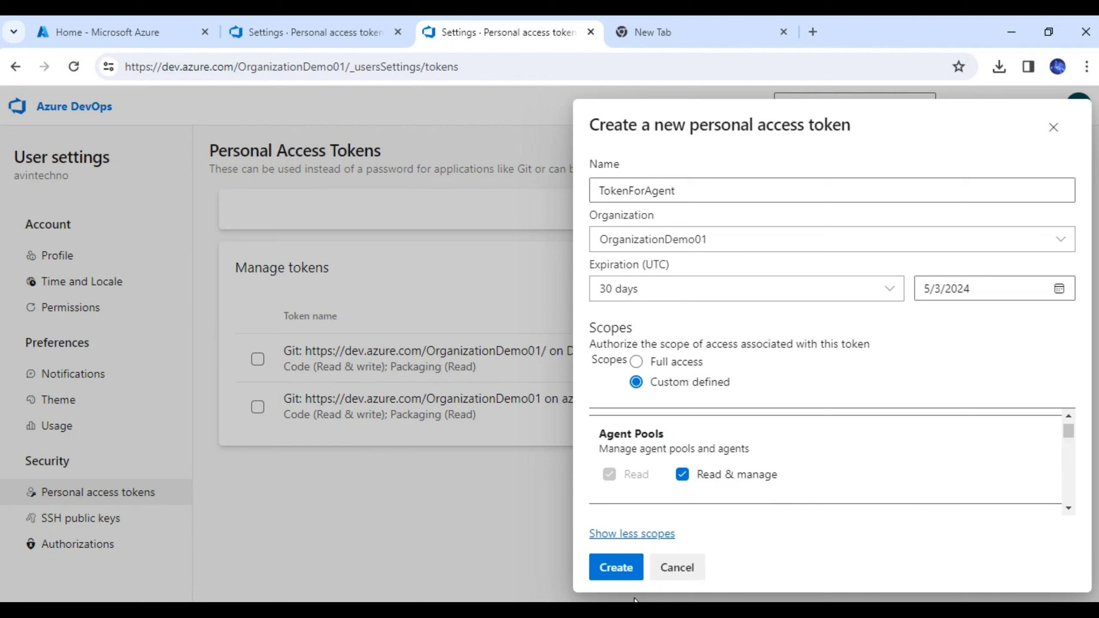
click(612, 568)
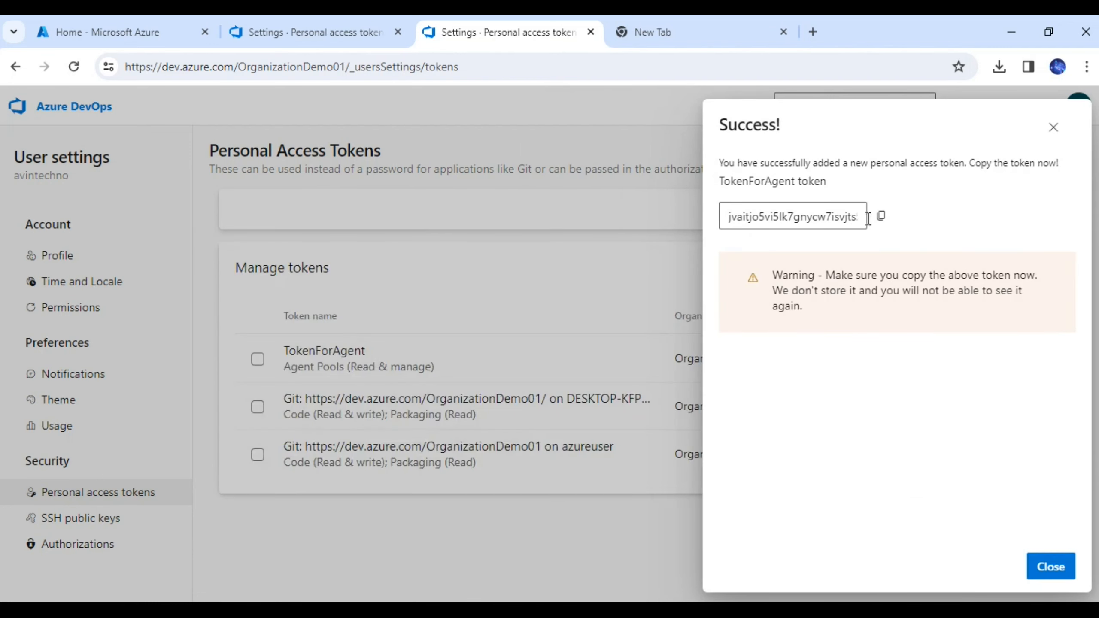
- Copy the new personal access token, close its dialog, and submit it at the Command Prompt's personal access token prompt
click(881, 218)
click(883, 221)
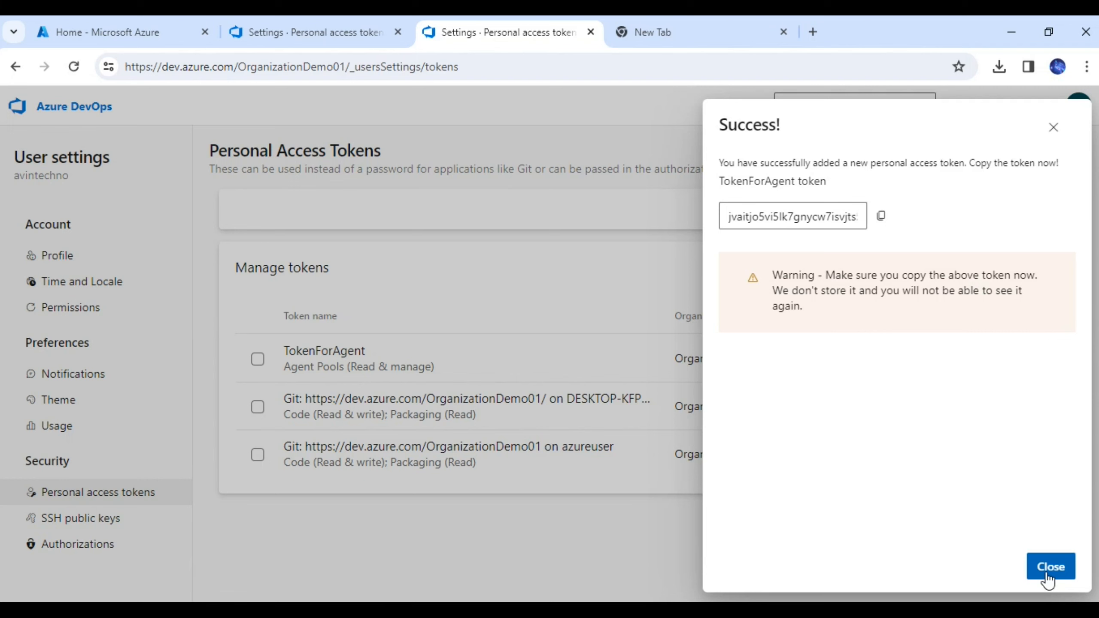
click(881, 215)
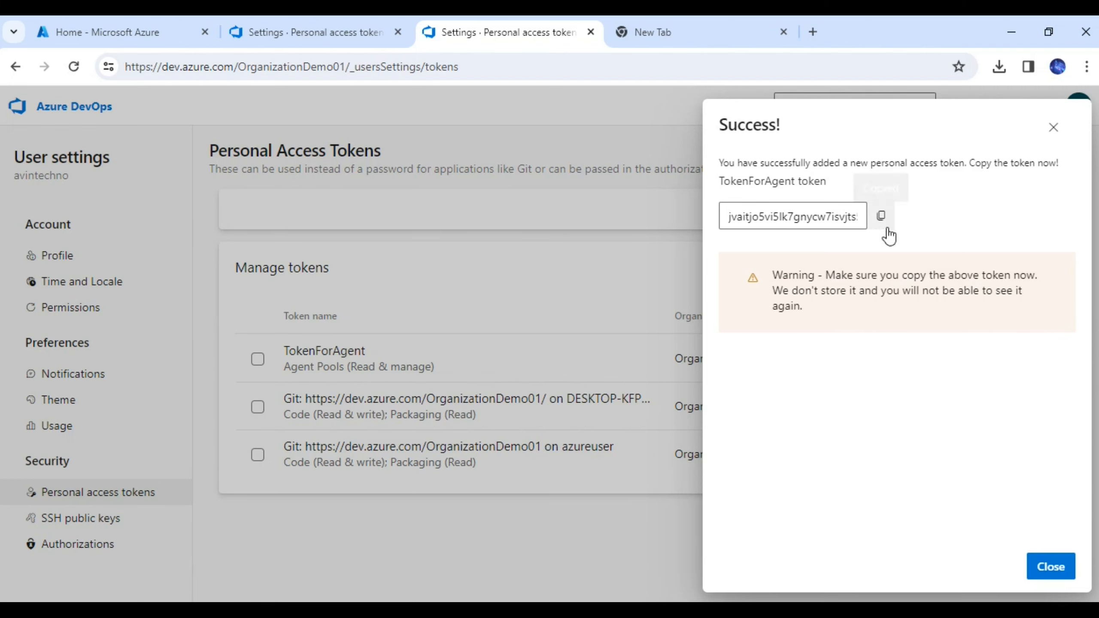
click(1056, 558)
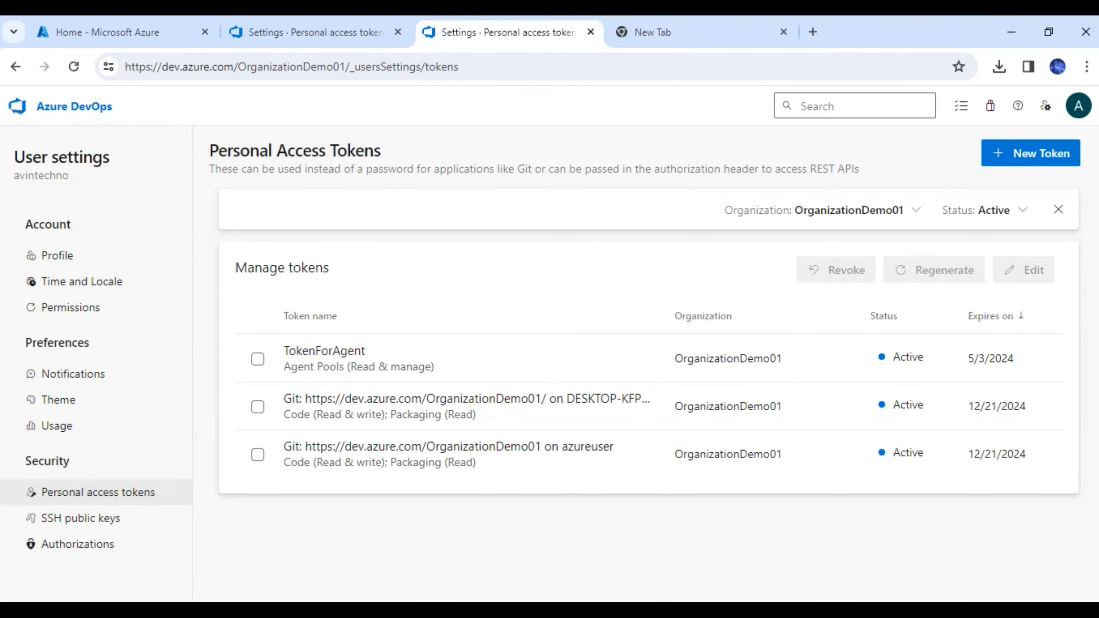
key(alt+Tab)
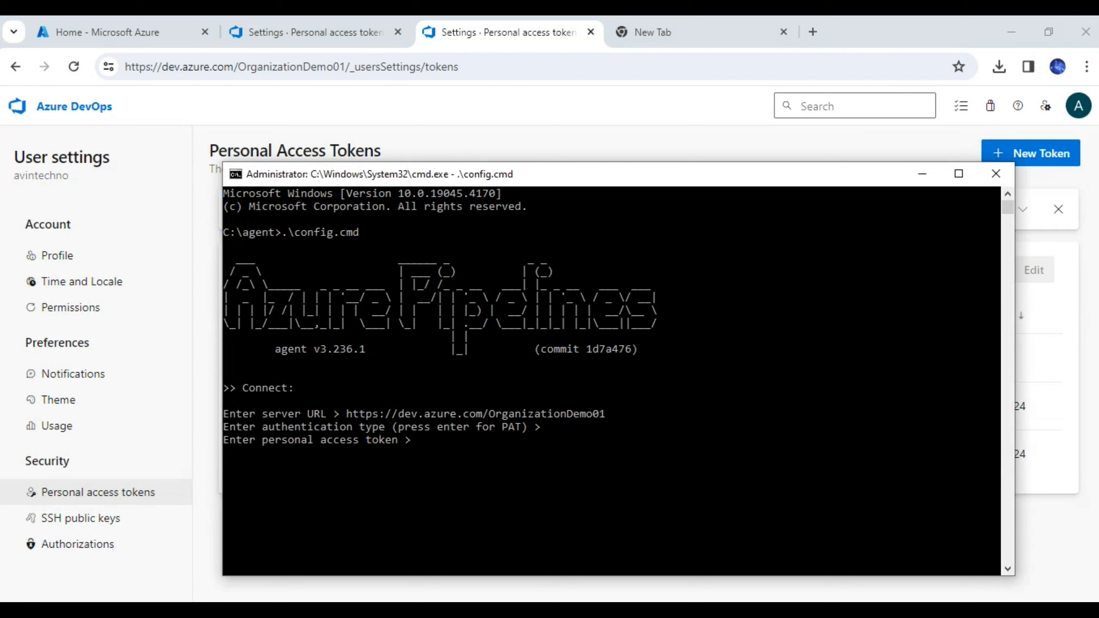
right_click(632, 452)
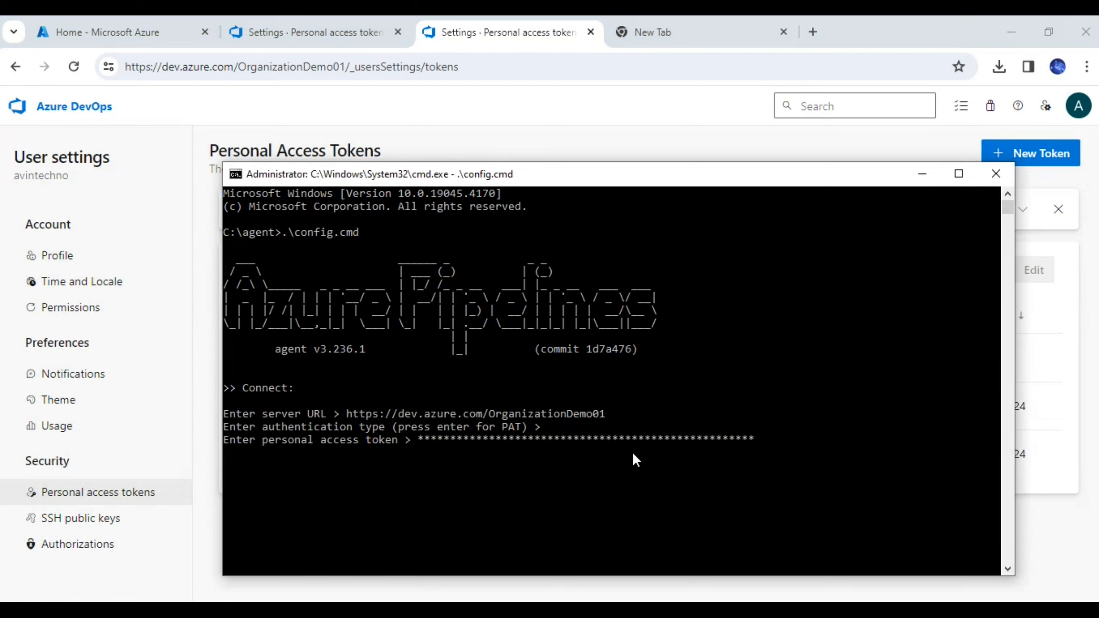
key(Return)
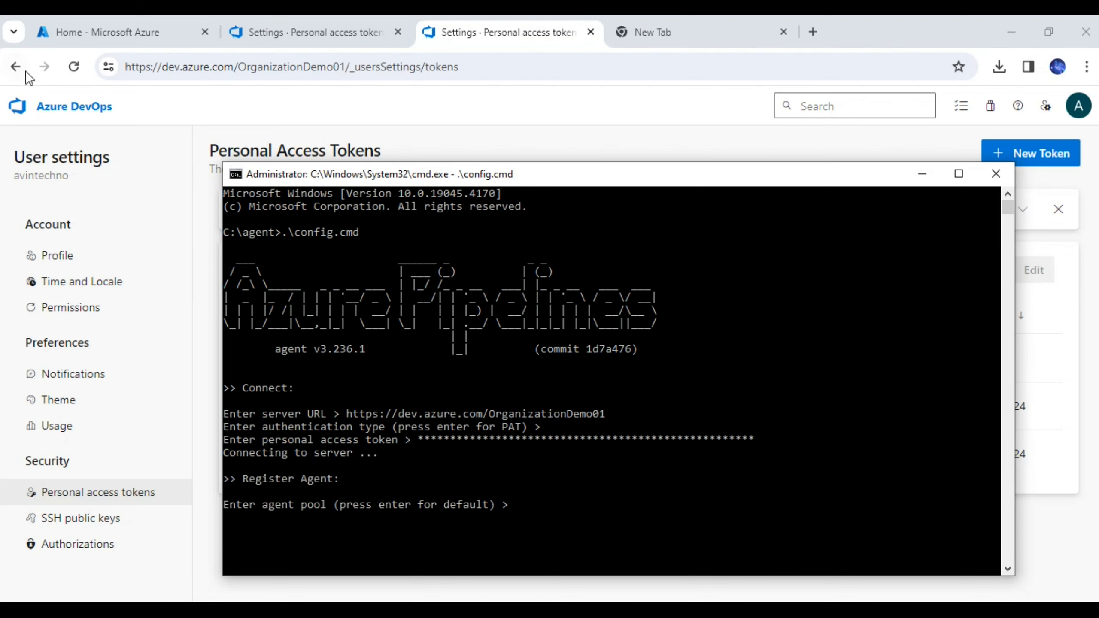
- Copy the pool name MyAgentPoolForDemo from Azure DevOps in Chrome and enter it as the agent pool in the Command Prompt
click(15, 66)
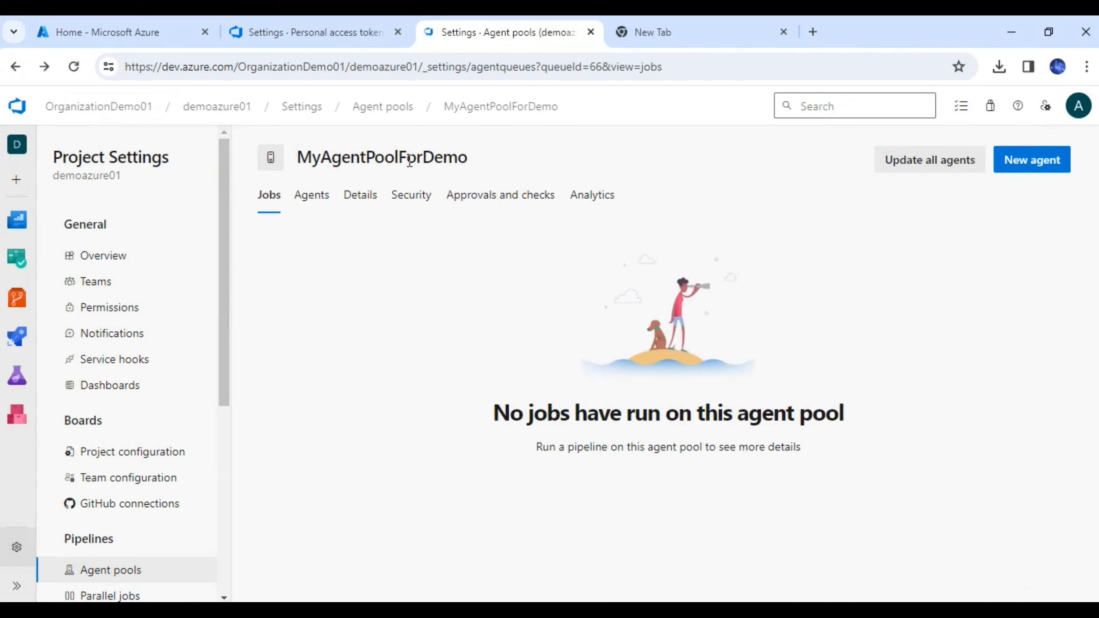
double_click(409, 161)
key(alt+Tab)
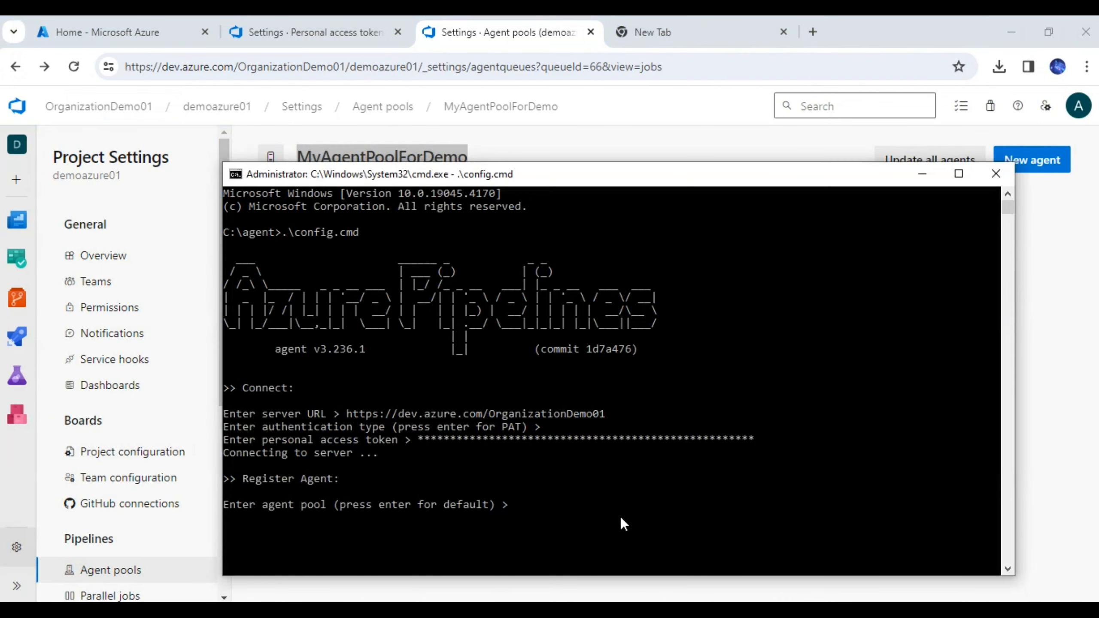
key(ctrl+v)
key(Return)
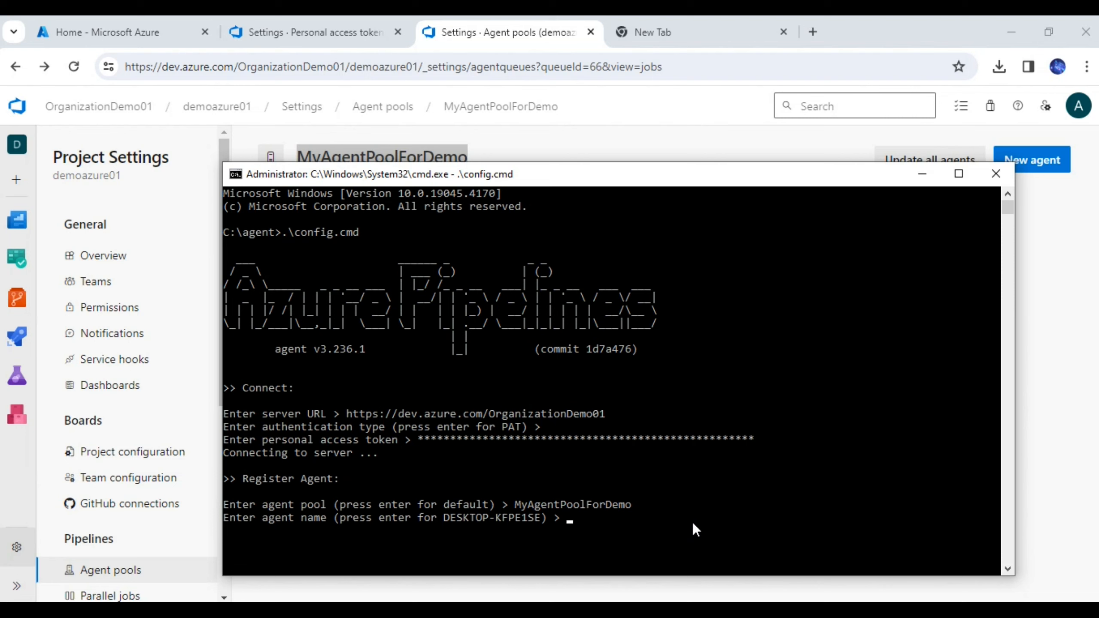
- Accept the default agent name DESKTOP-KFPE1SE and the default work folder _work
key(Return)
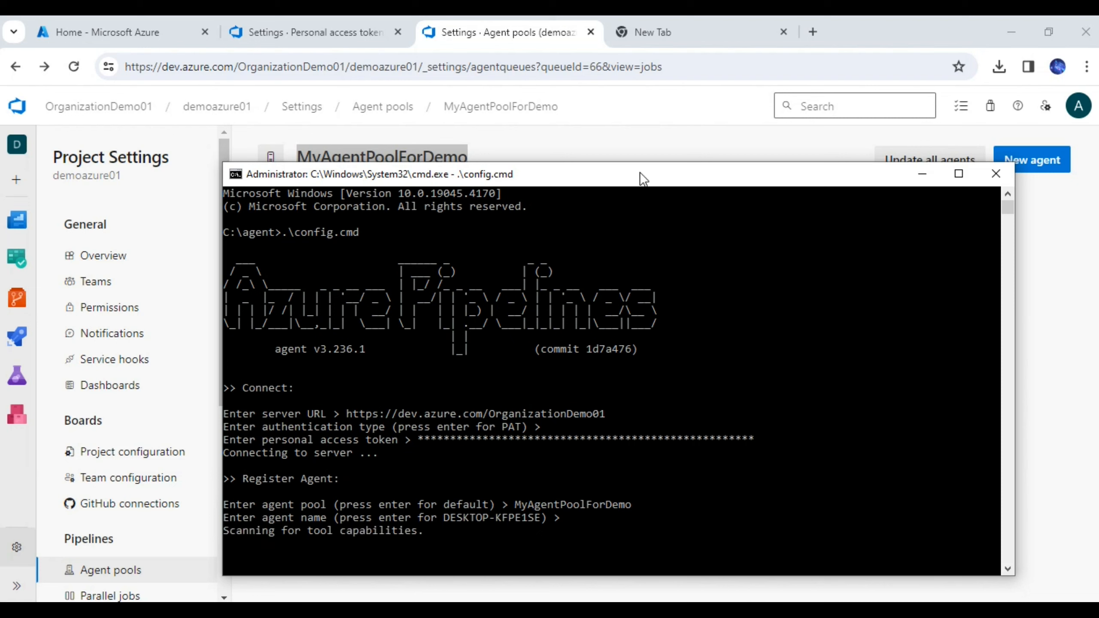
drag(640, 172, 638, 105)
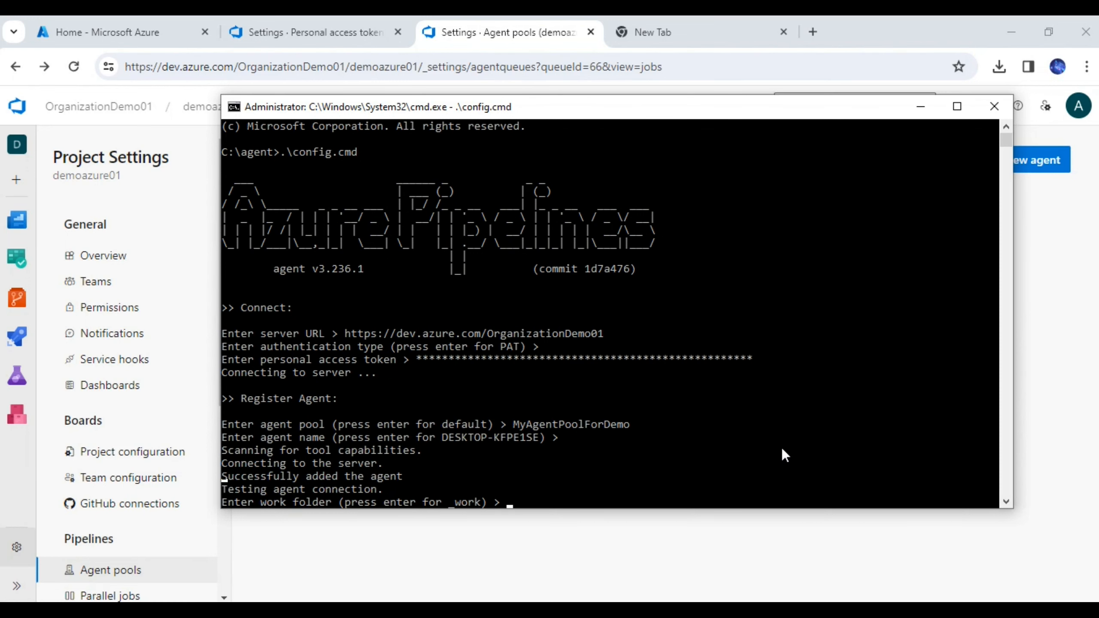
key(Return)
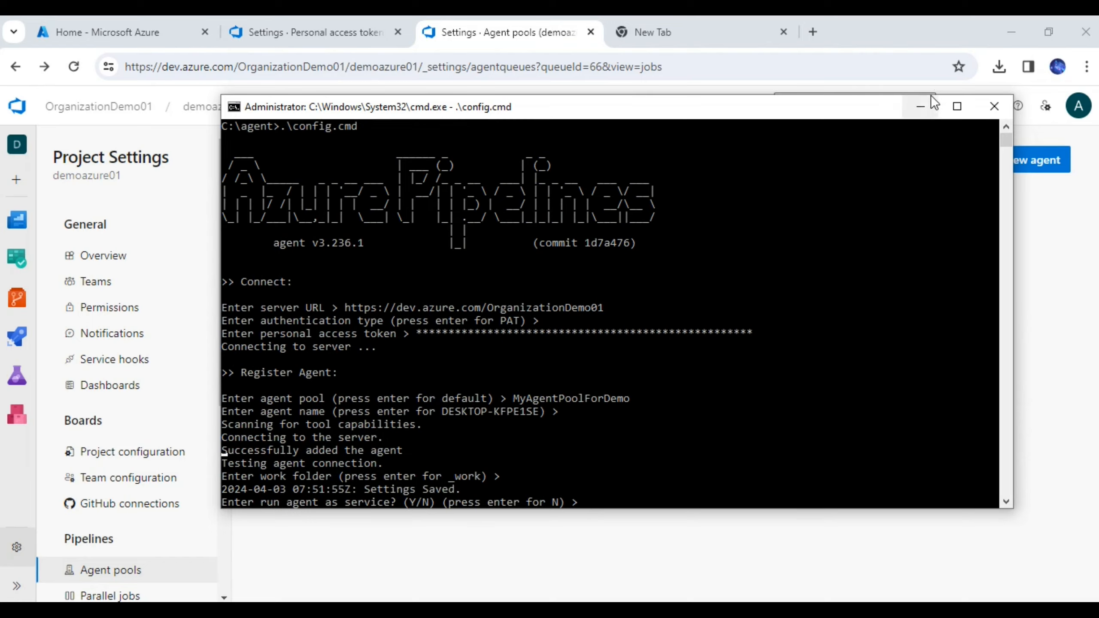
- Configure the agent as a service with Y, keep the default SID type and user account, and answer Y to prevent immediate starting
click(941, 99)
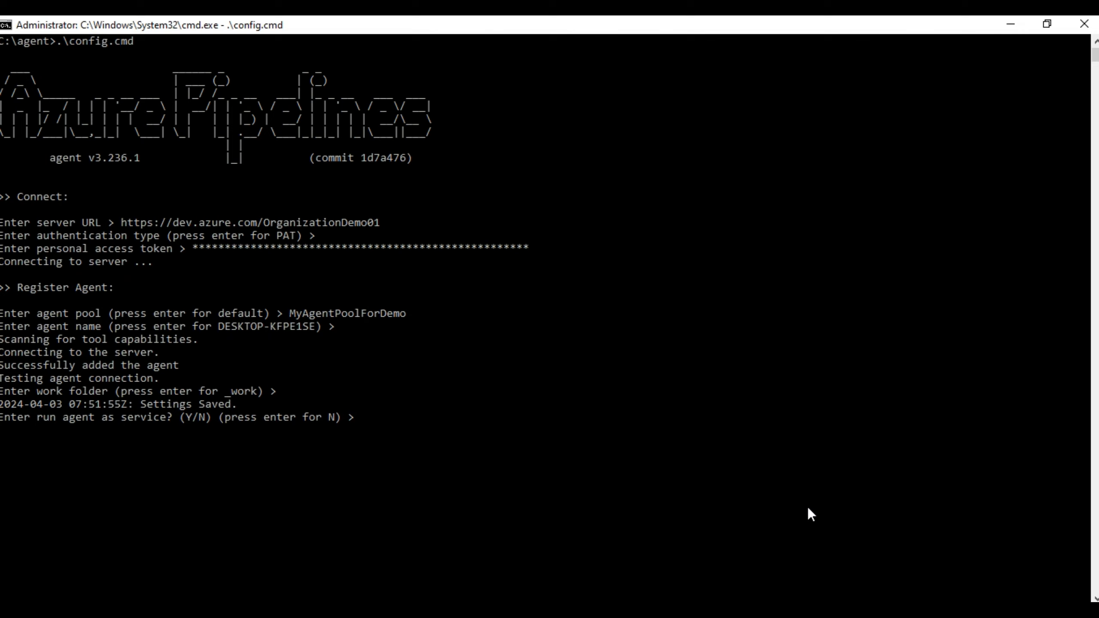
text(Y)
key(Return)
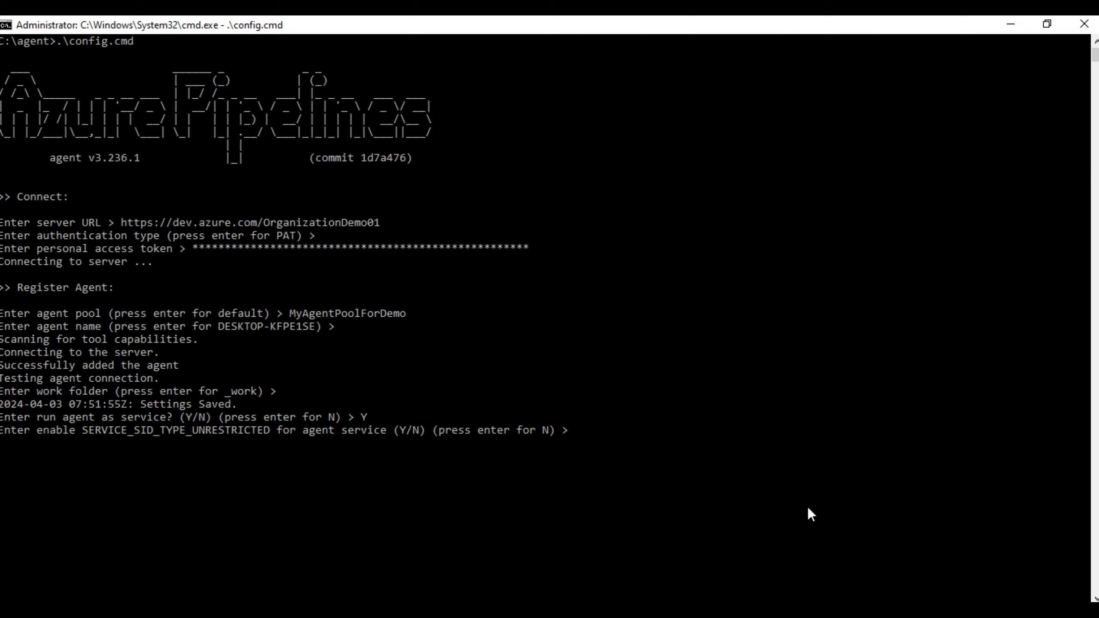
key(Return)
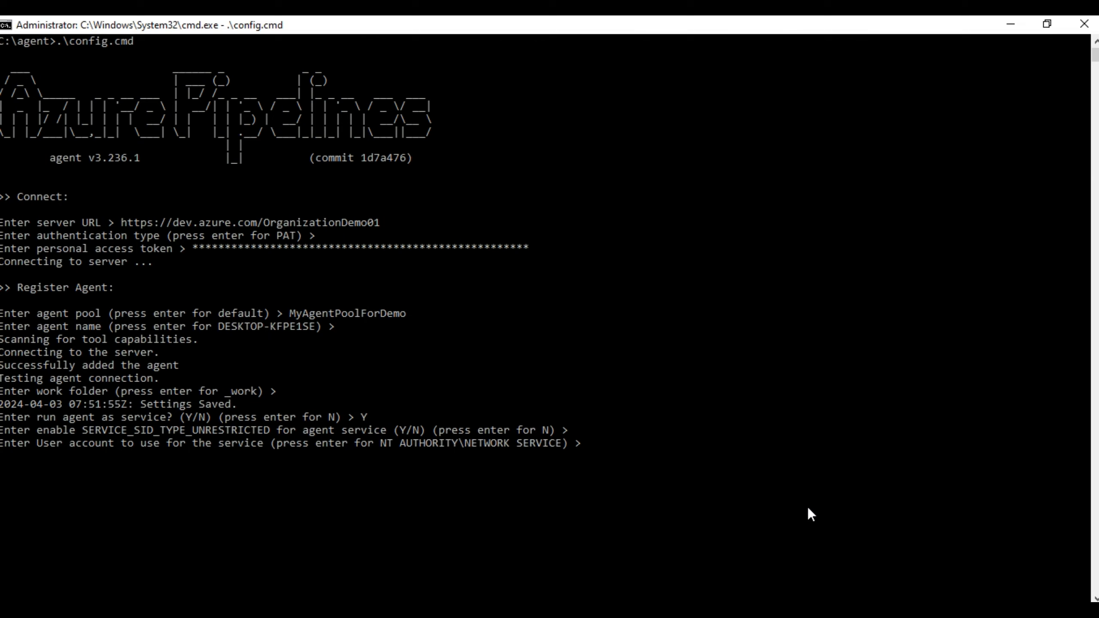
key(Return)
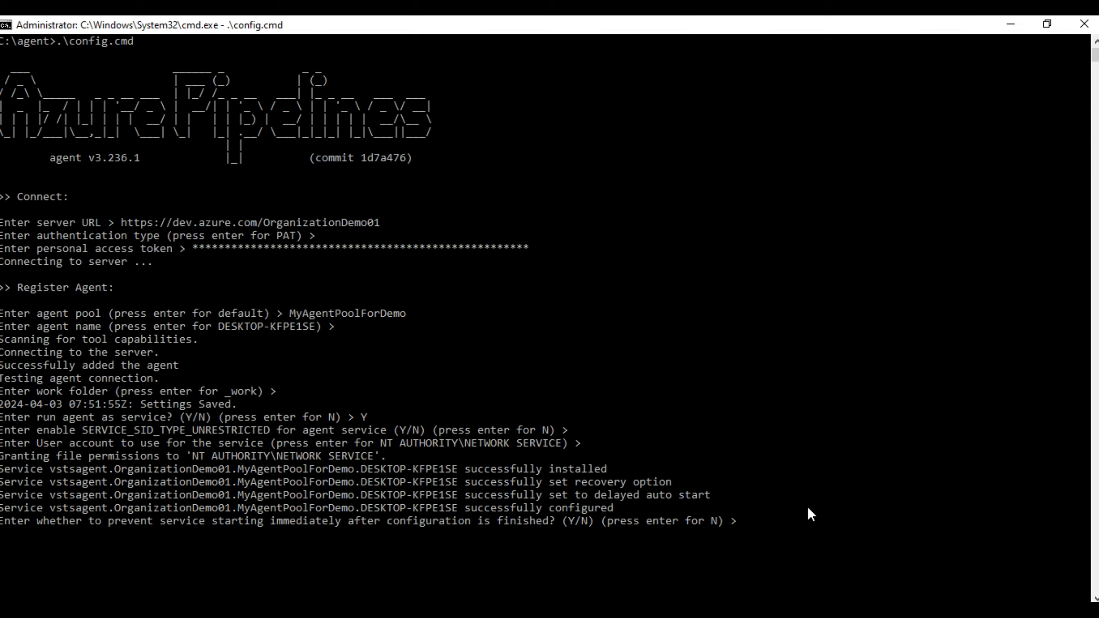
text(Y)
key(Return)
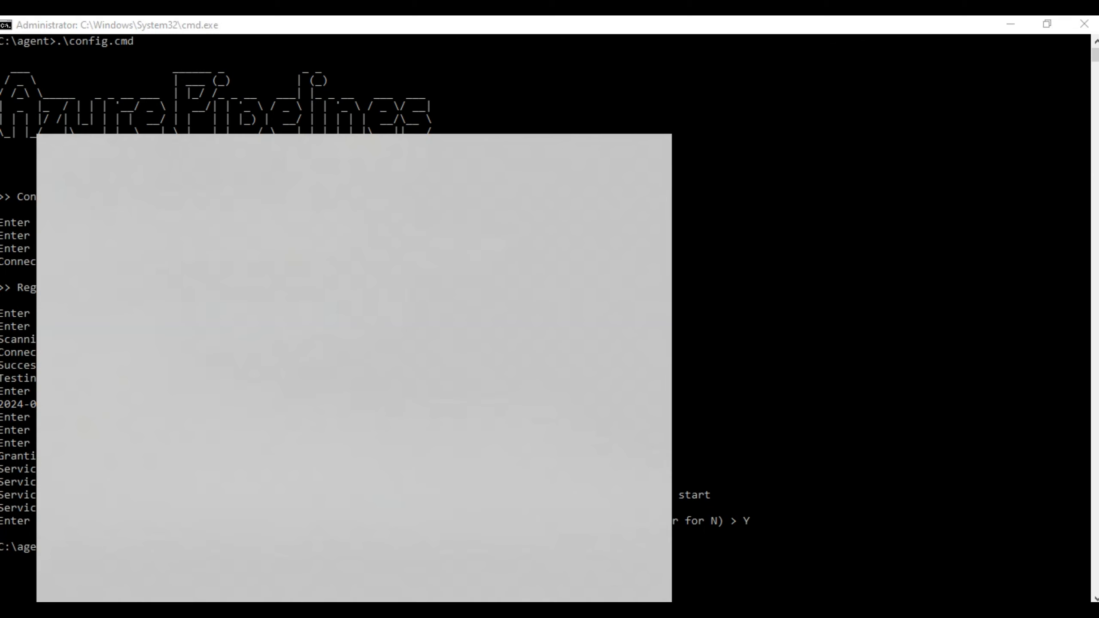
- Open the Windows Services console, and in Chrome reload the MyAgentPoolForDemo page and show its agents
text(servi)
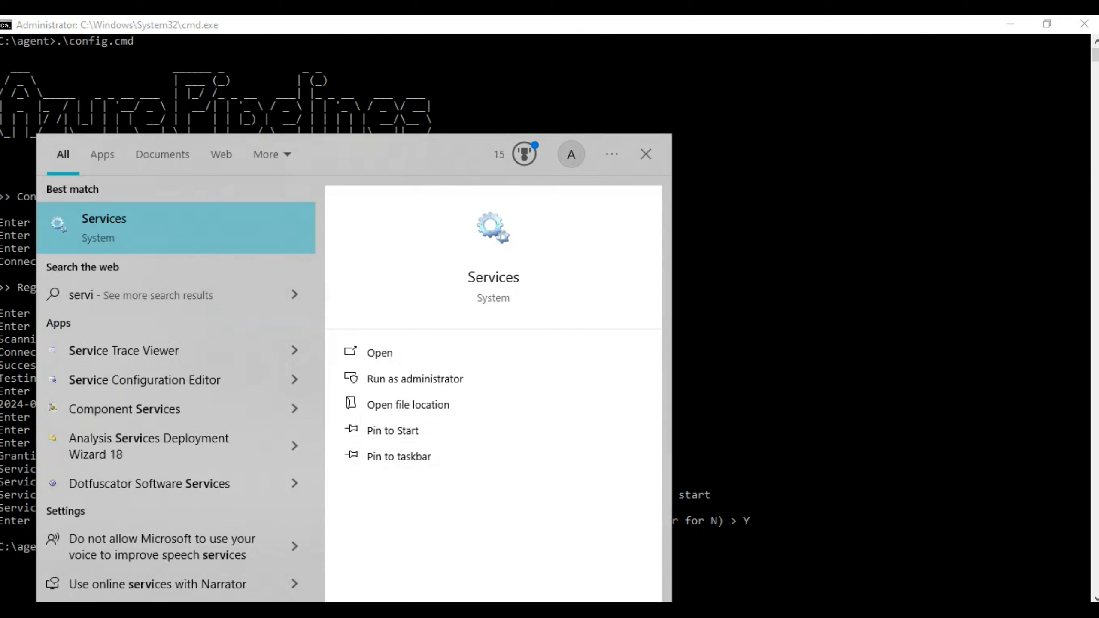
click(119, 227)
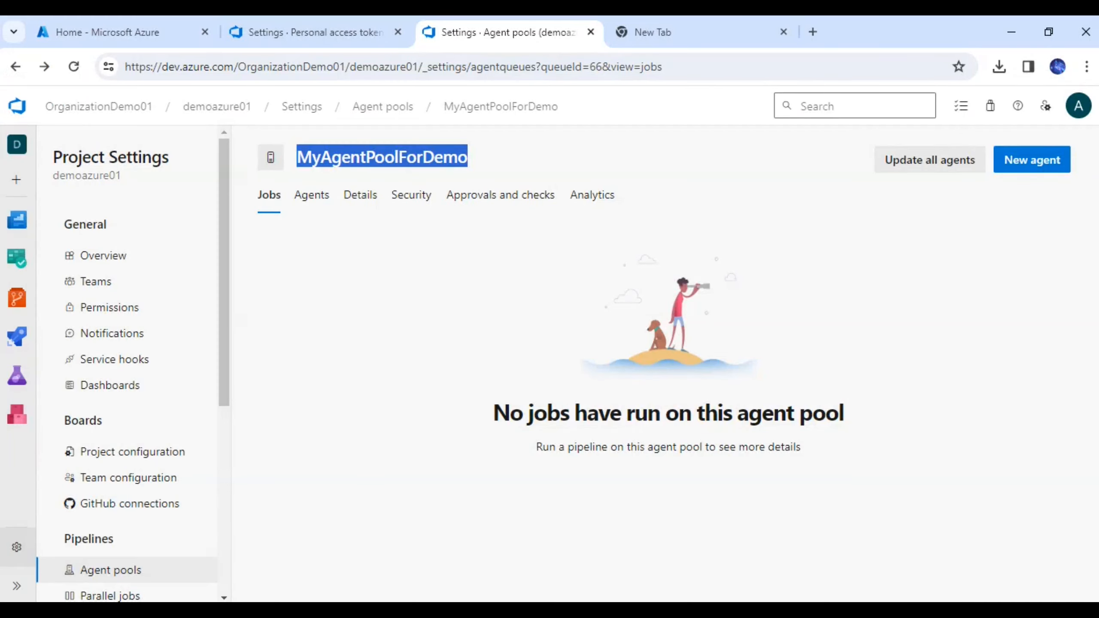
click(73, 67)
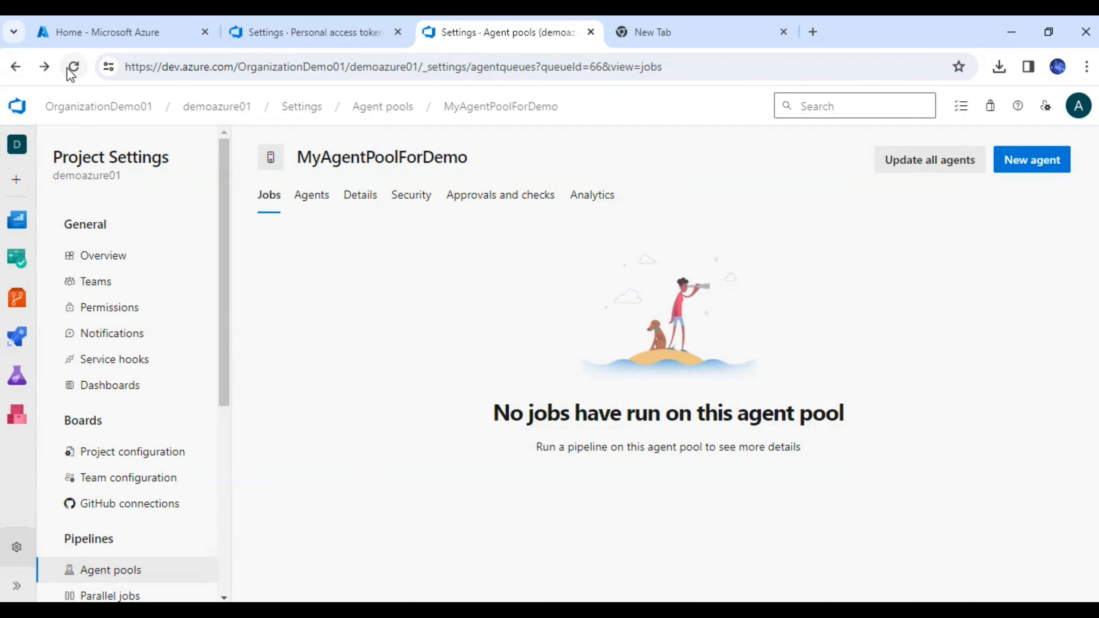
click(318, 202)
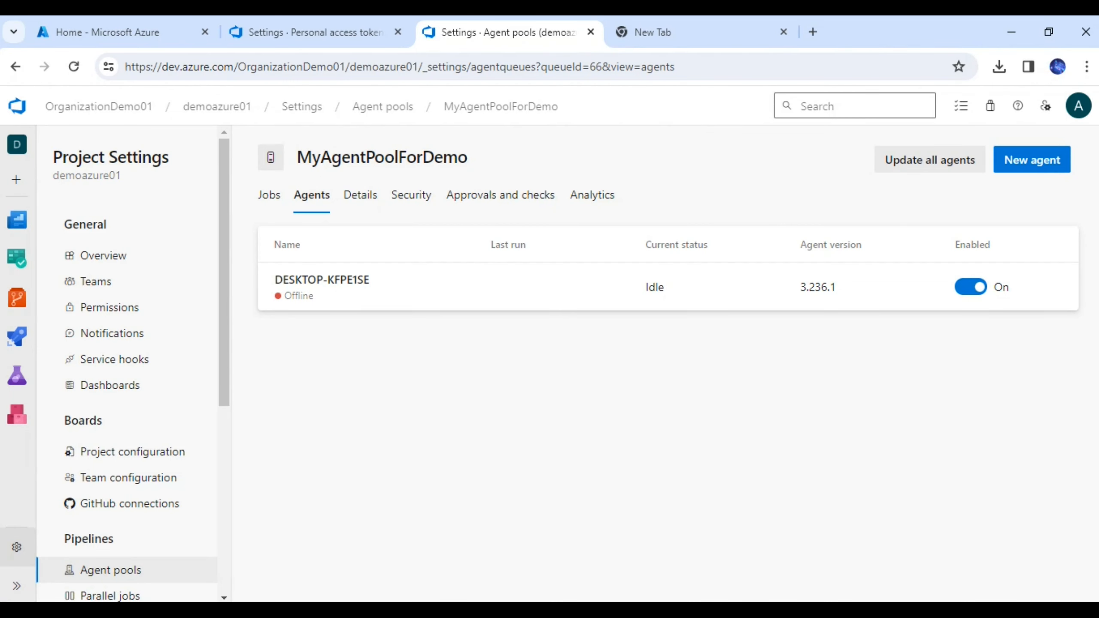
- Switch to the Services console and start the Azure Pipelines Agent service for MyAgentPoolForDemo
click(808, 610)
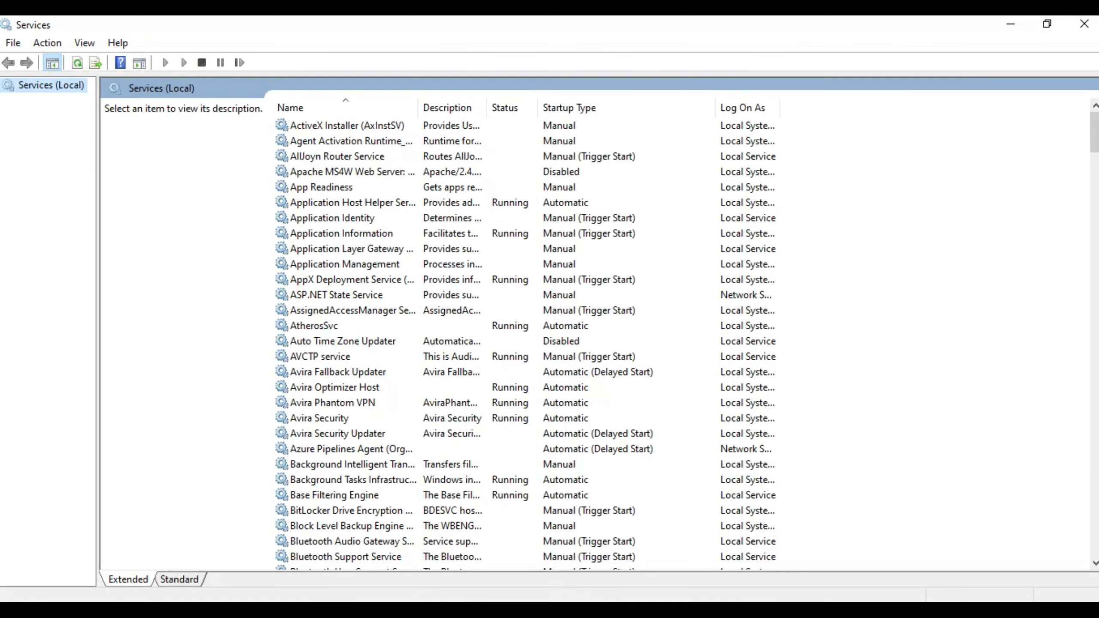
click(328, 189)
key(Down)
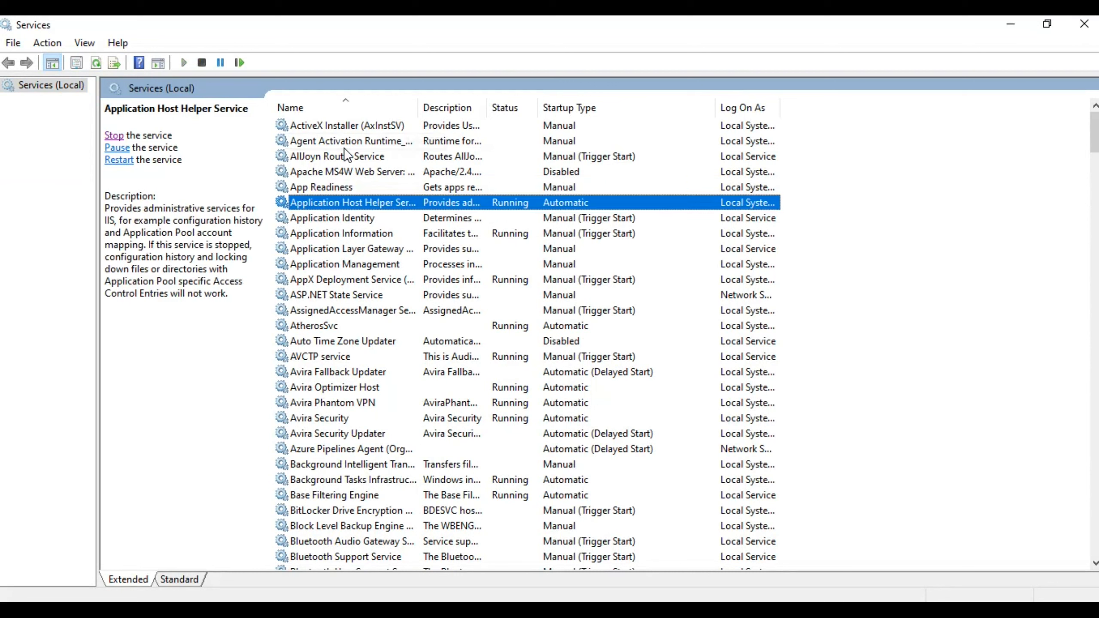
key(Down)
key(Down)
key(Down)
key(Down)
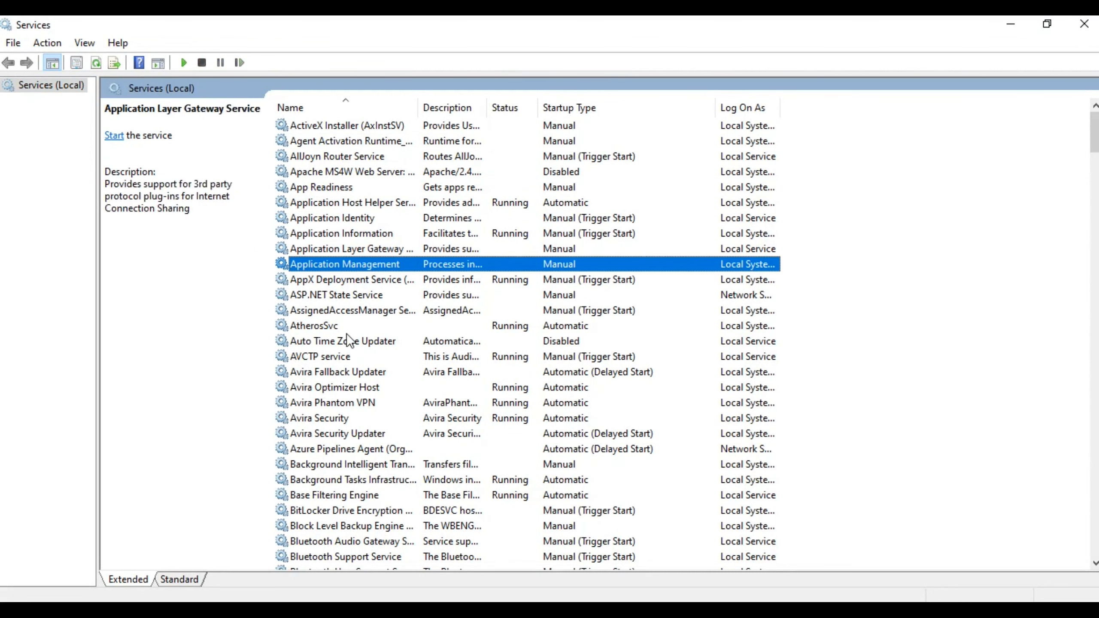
key(Down)
key(Down)
key(Down)
key(Down)
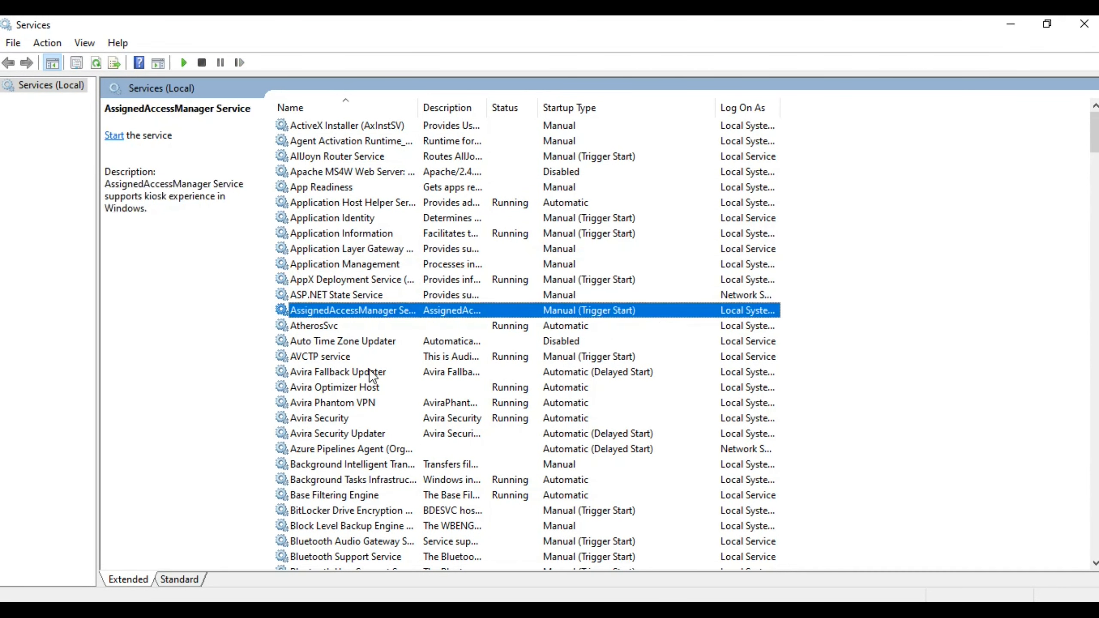
key(Down)
key(Down)
key(Down)
key(Down)
key(Down)
key(Down)
key(Down)
key(Down)
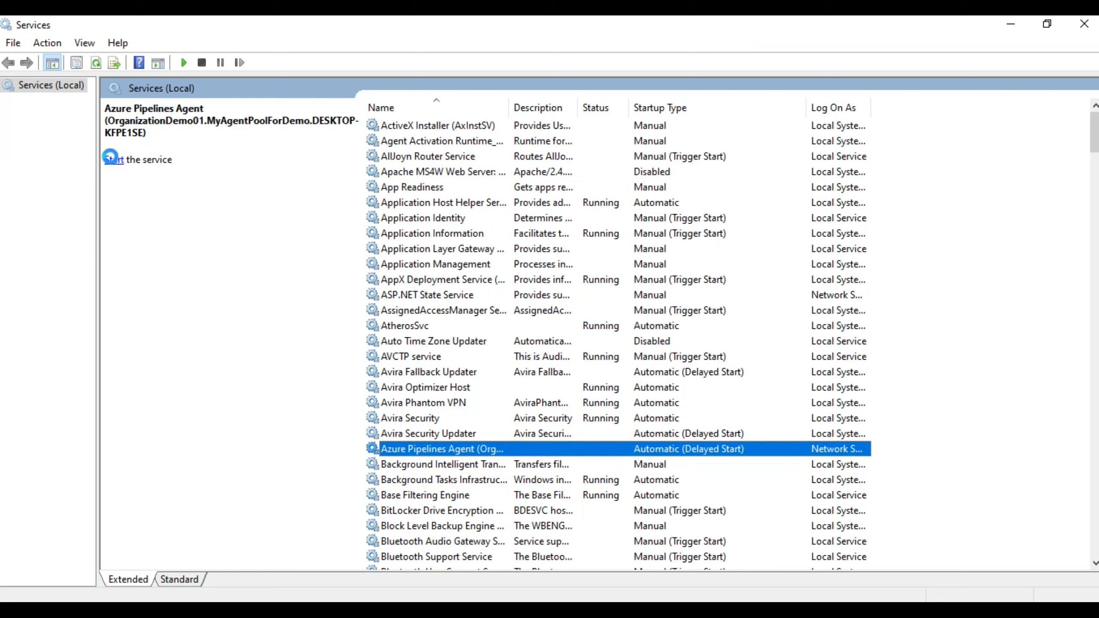
click(114, 159)
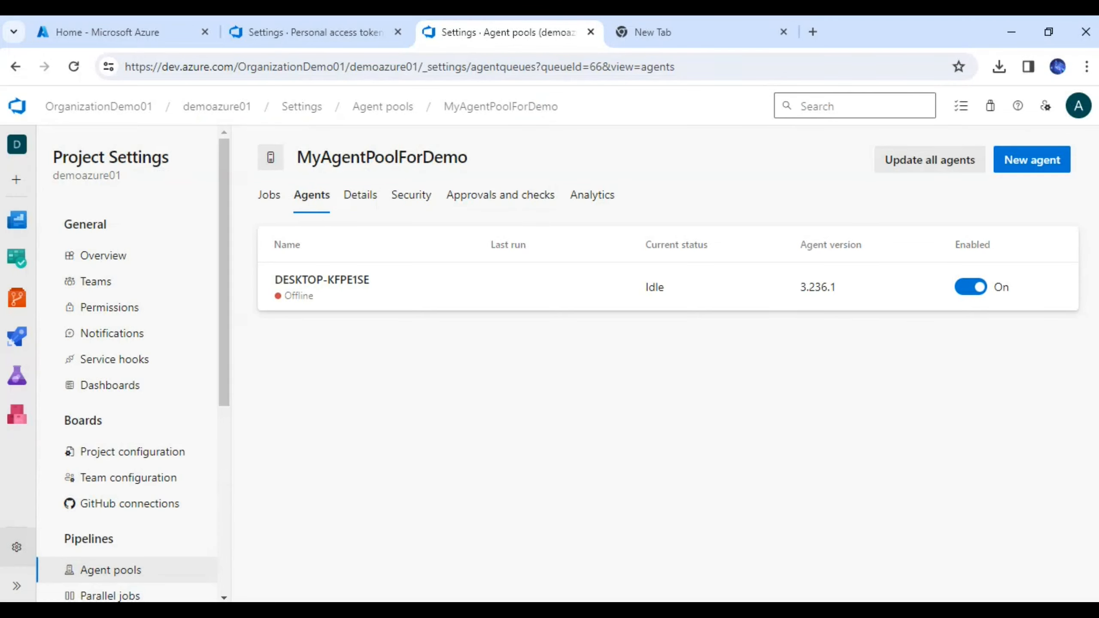
- Switch to Chrome and reload the MyAgentPoolForDemo agent list to check the agent's status
click(73, 66)
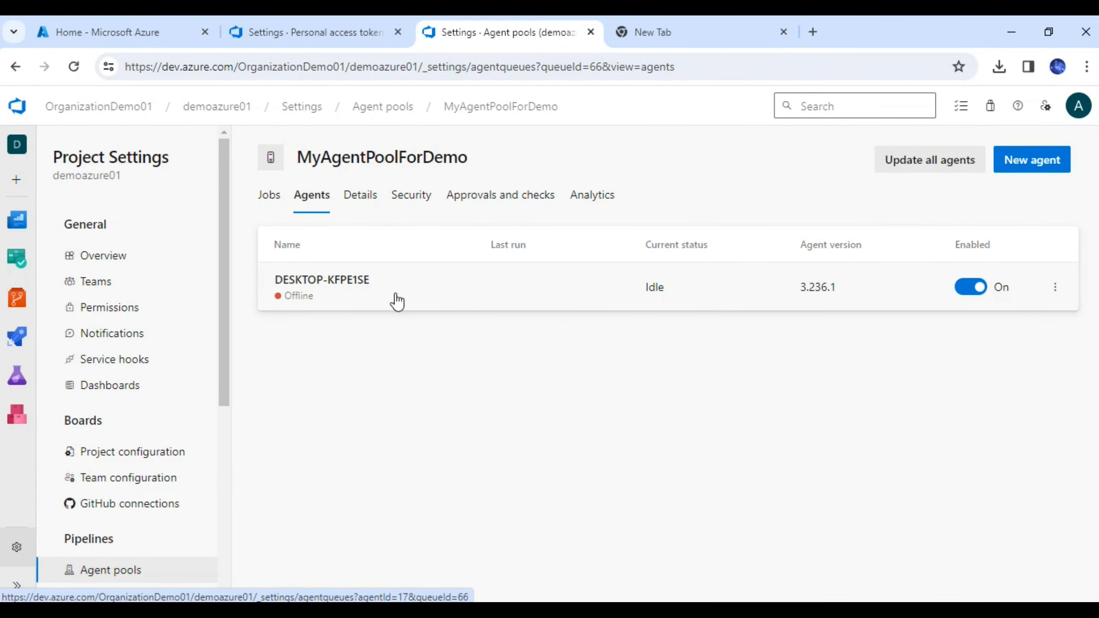
click(76, 67)
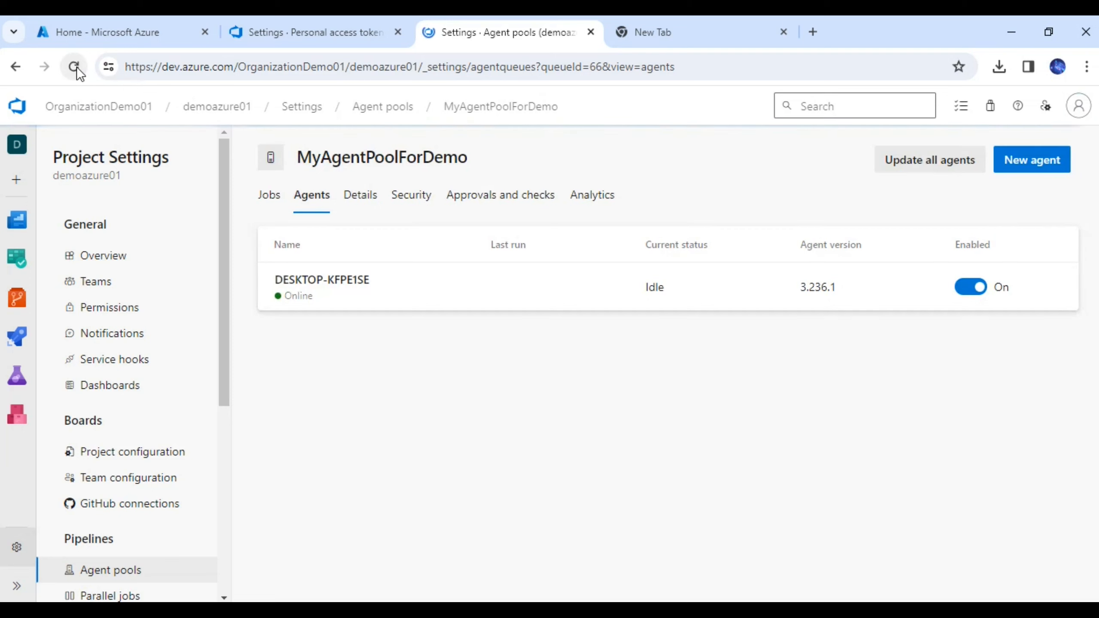
- Reload the agent list, open the project's pipelines and open the Core-CI pipeline for editing
click(76, 67)
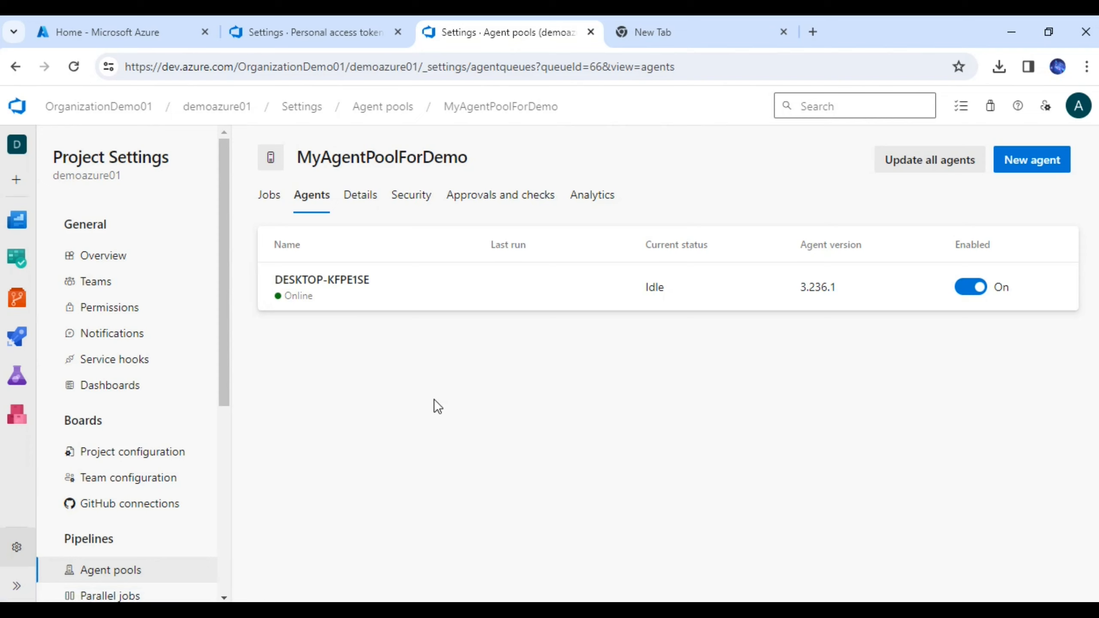
mouse_move(33, 350)
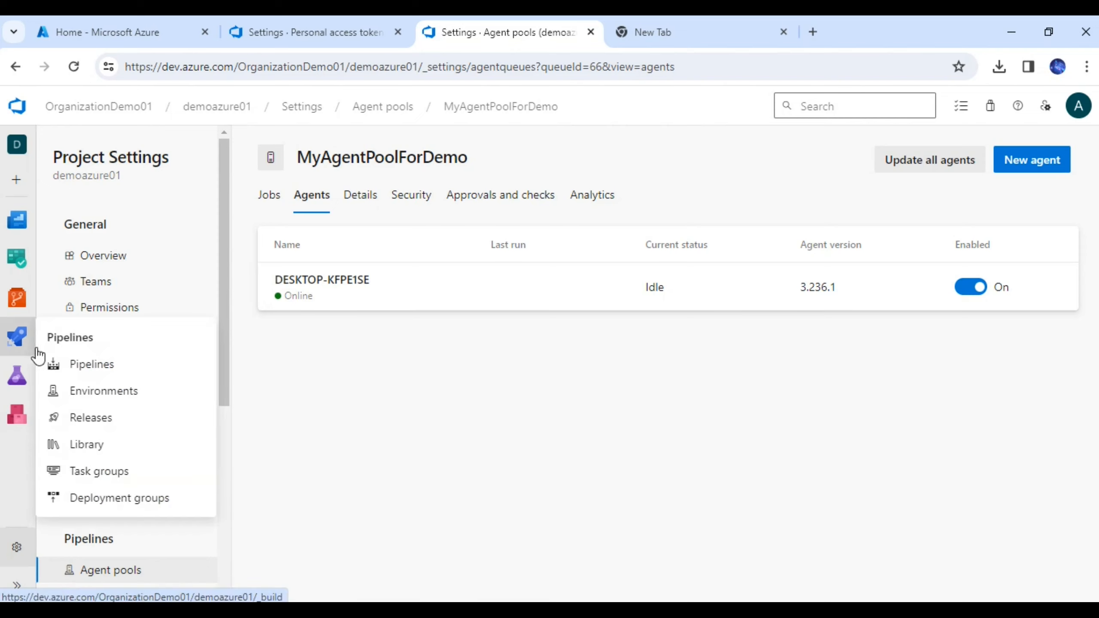
click(92, 364)
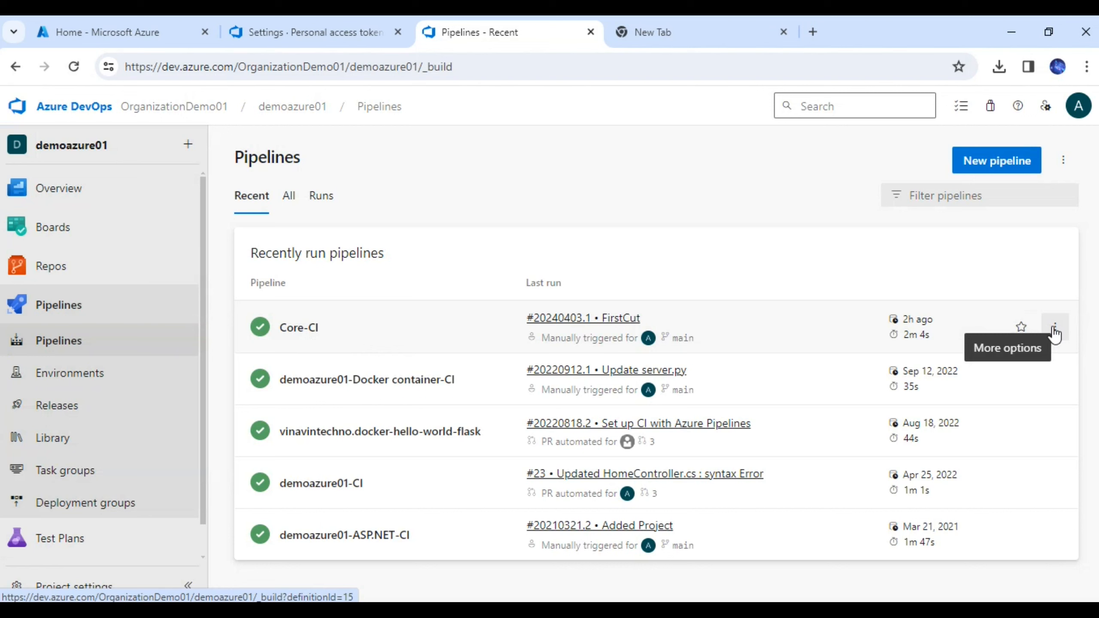
click(1054, 328)
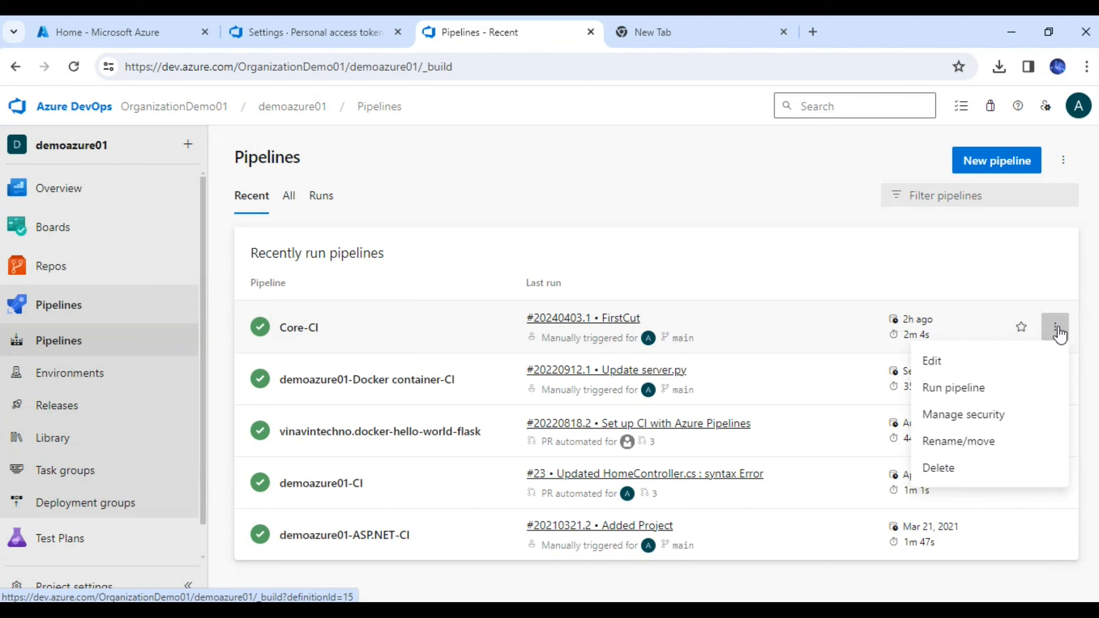
click(1056, 330)
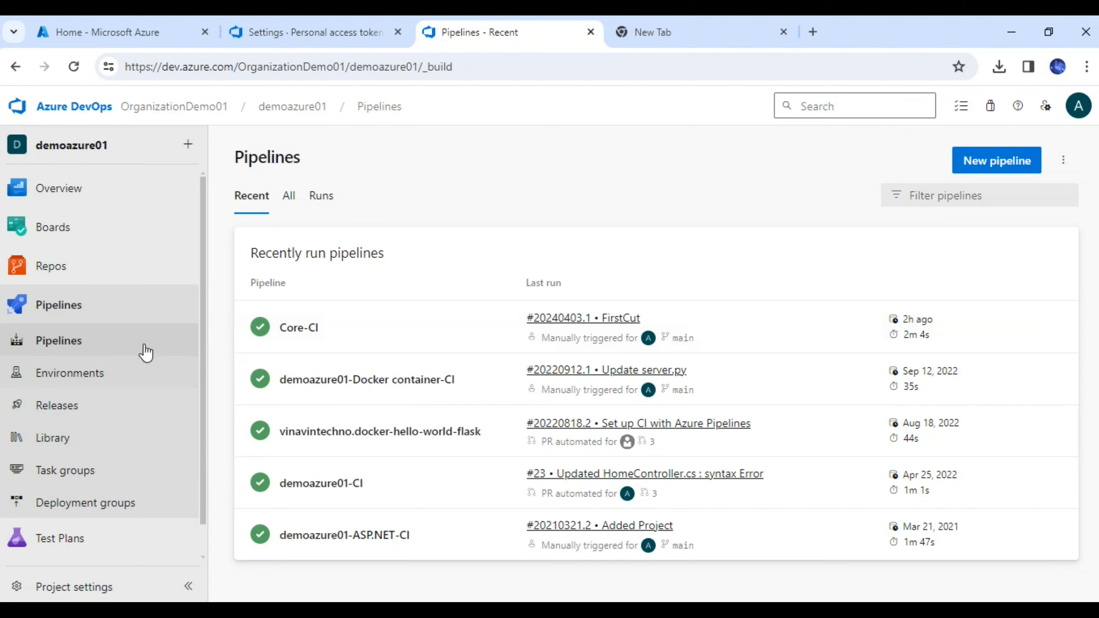
click(298, 328)
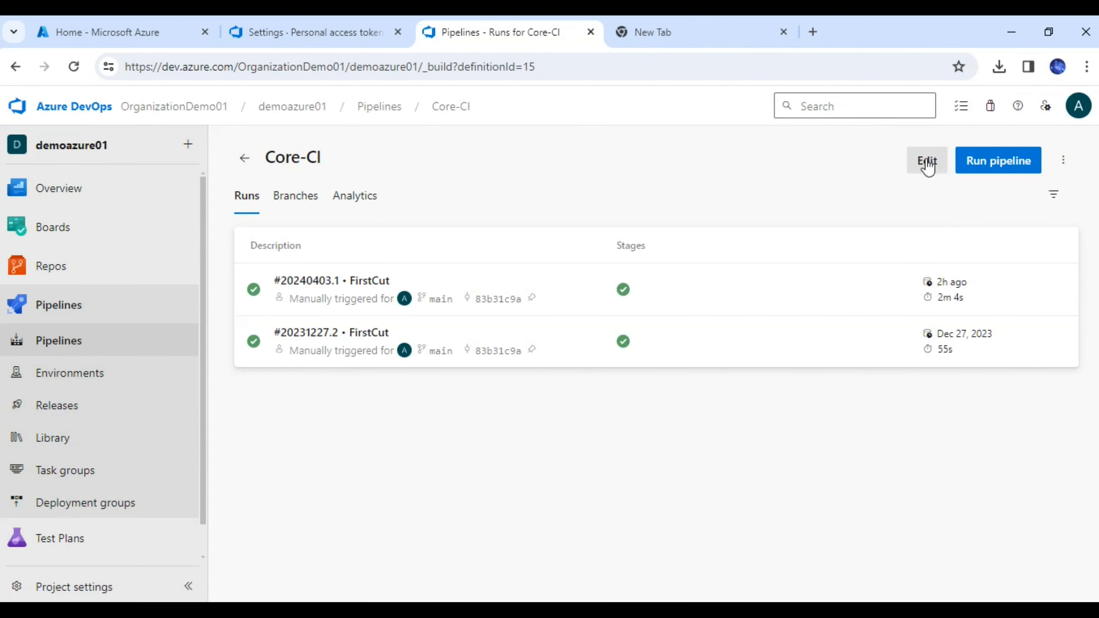
click(919, 173)
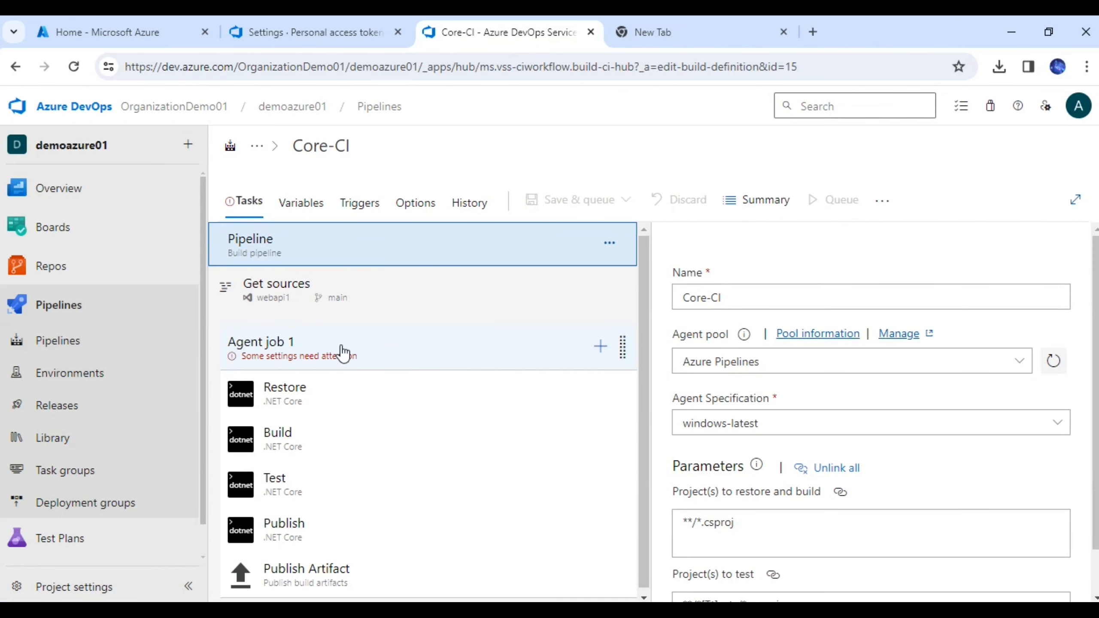
- Set the agent pool of Agent job 1 to MyAgentPoolForDemo
click(432, 361)
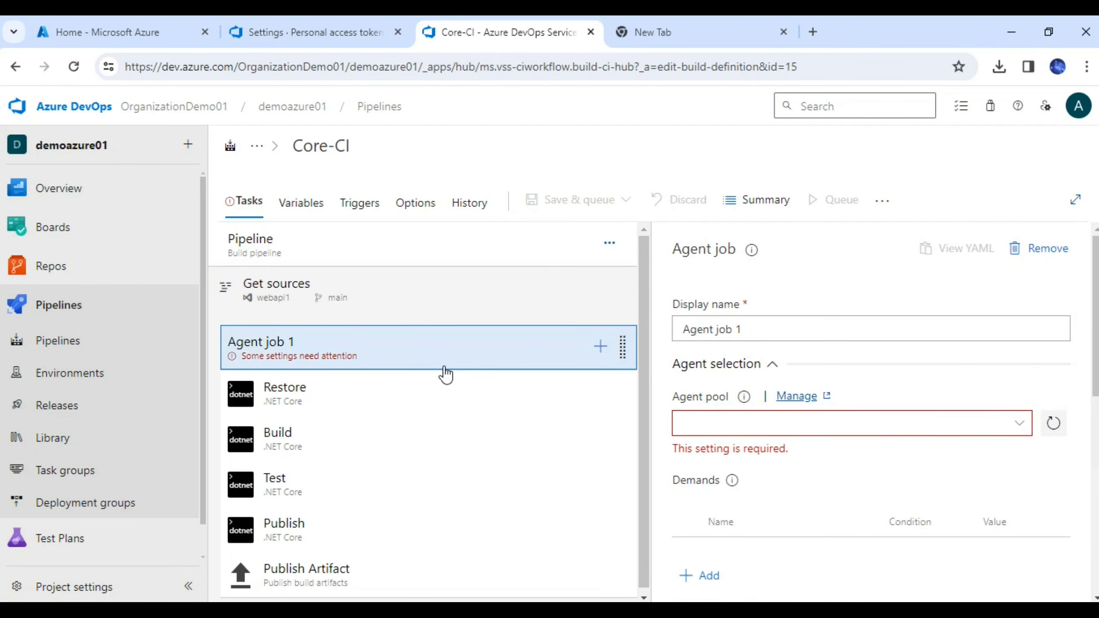
scroll(1023, 348, down, 2)
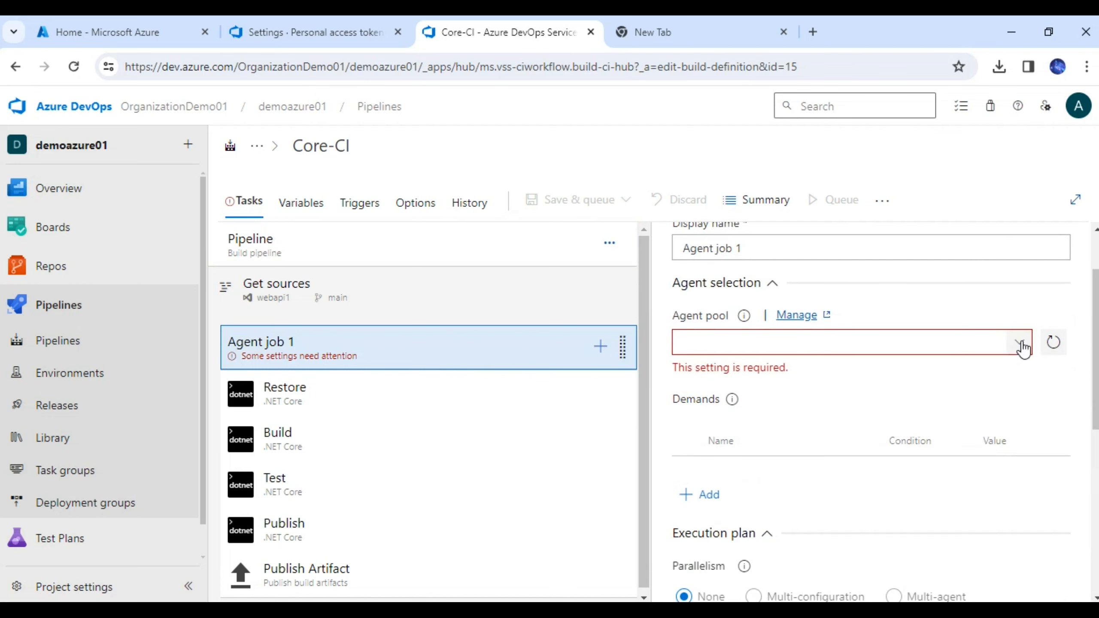
click(1023, 345)
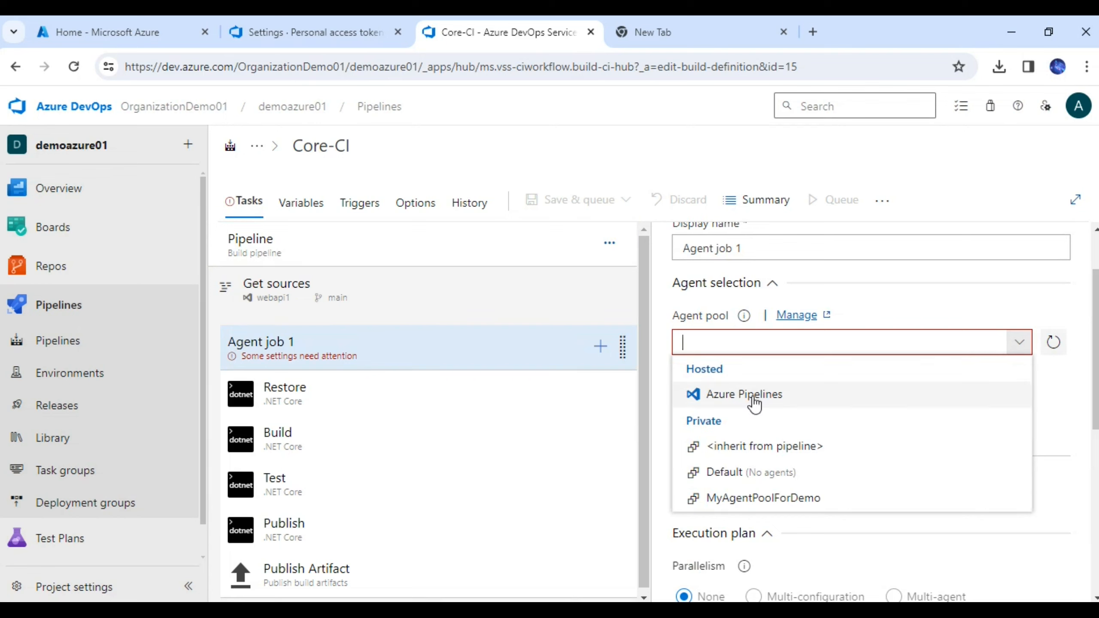
click(753, 499)
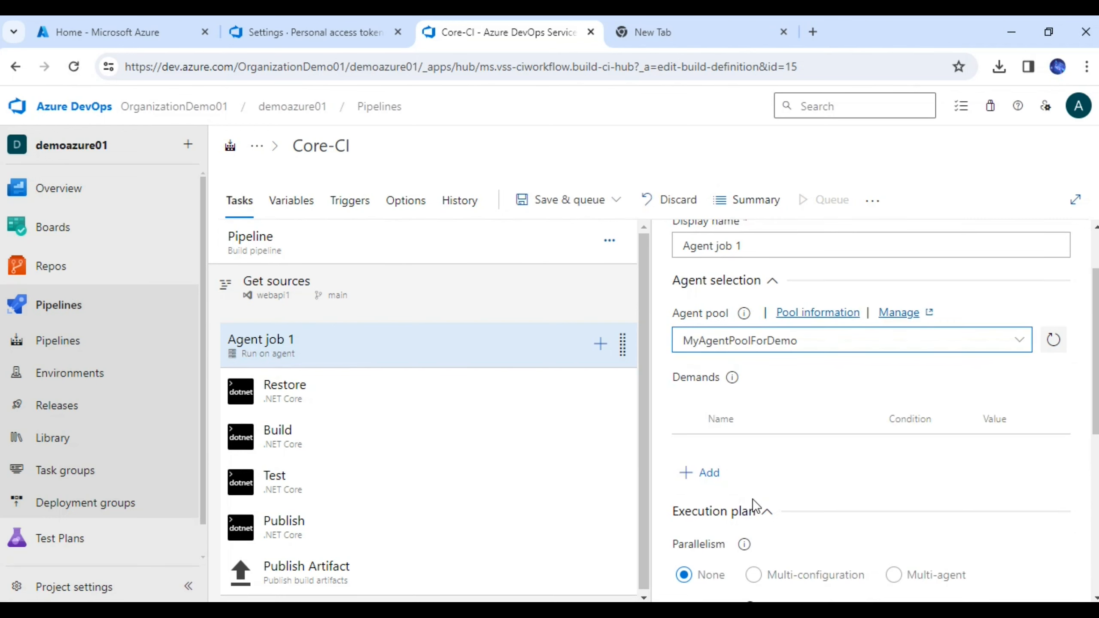
- Review the settings of Agent job 1 and save the Core-CI pipeline without queuing it, leaving the comment empty
scroll(838, 387, up, 2)
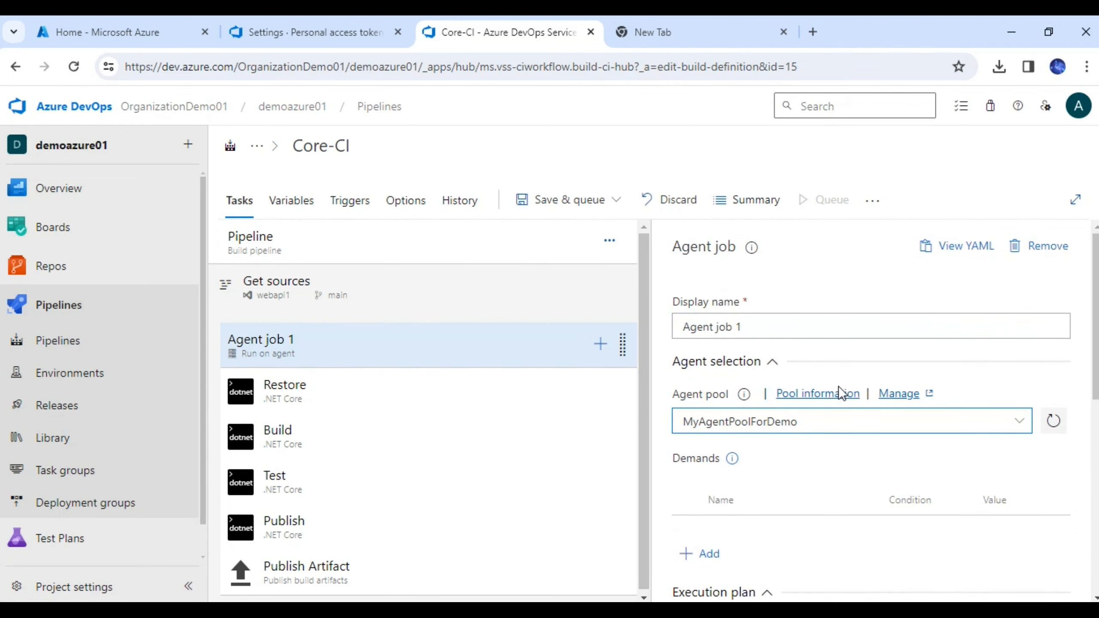
scroll(838, 387, down, 2)
scroll(779, 408, down, 2)
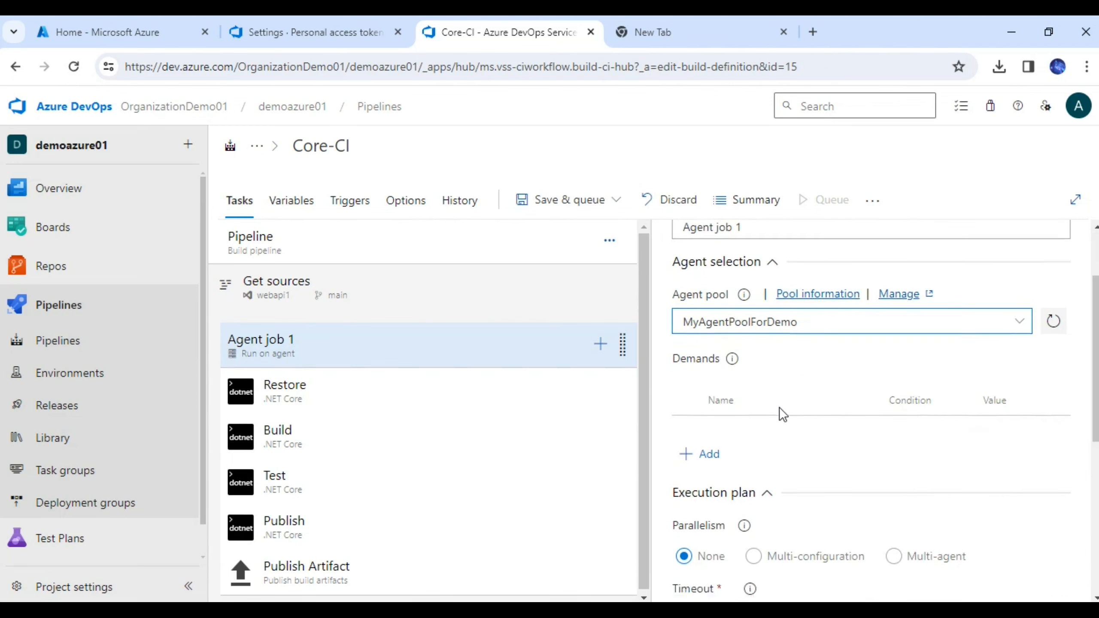
scroll(780, 407, up, 2)
scroll(779, 408, down, 6)
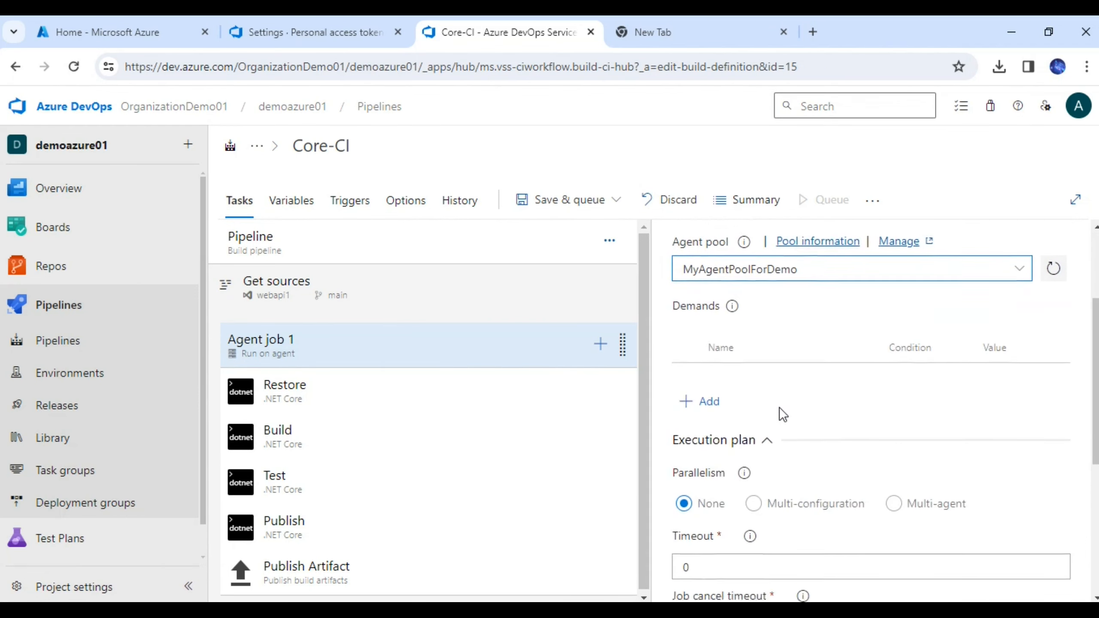
scroll(779, 408, up, 8)
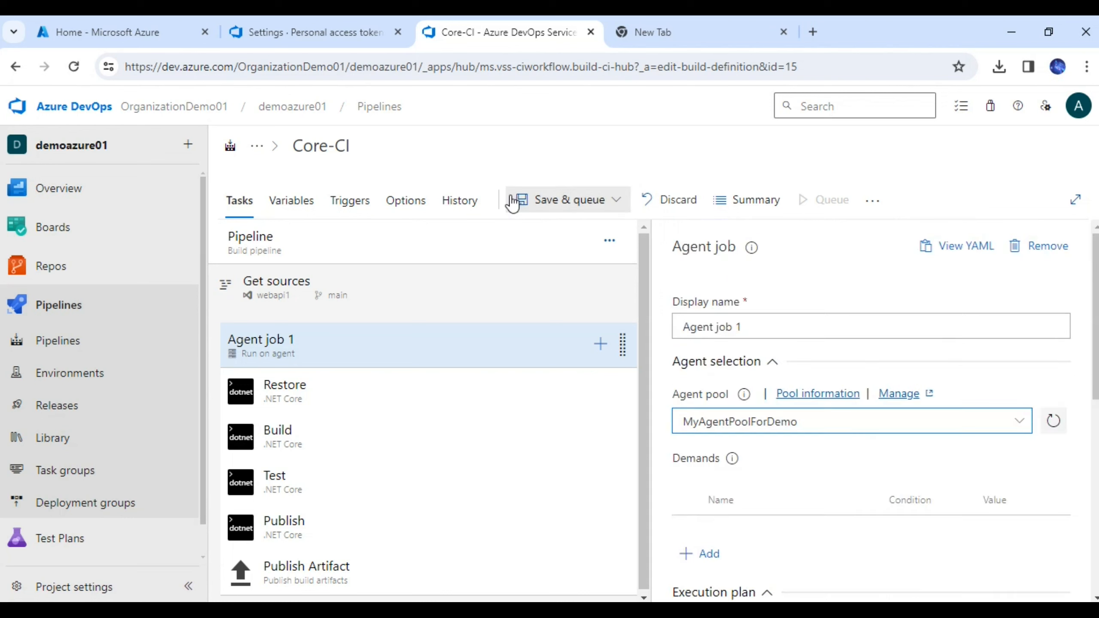
click(616, 200)
click(579, 260)
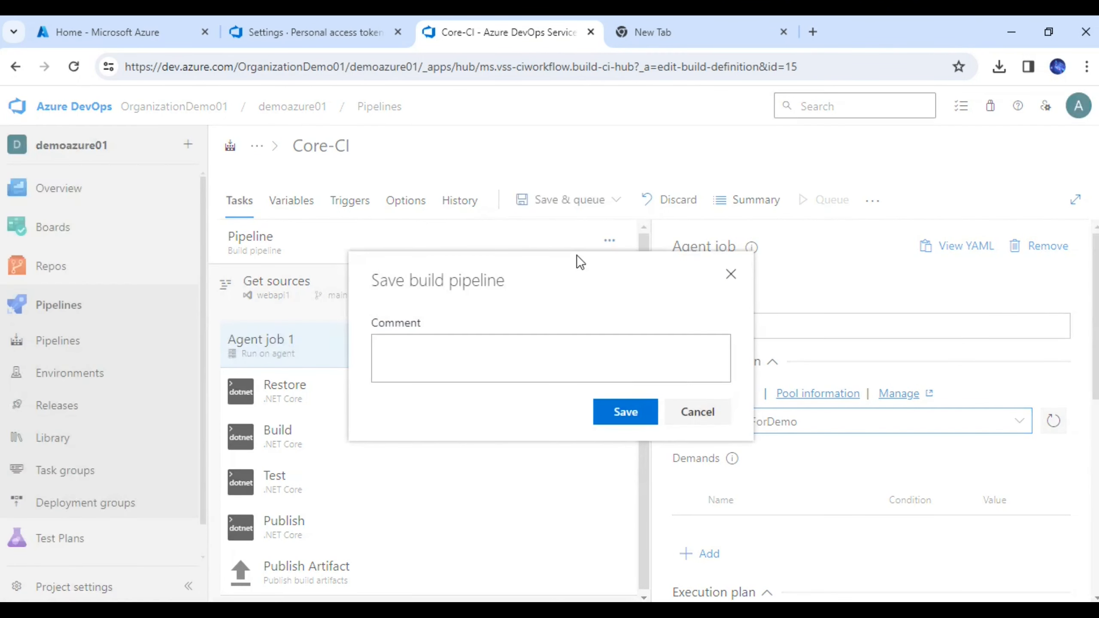
click(636, 412)
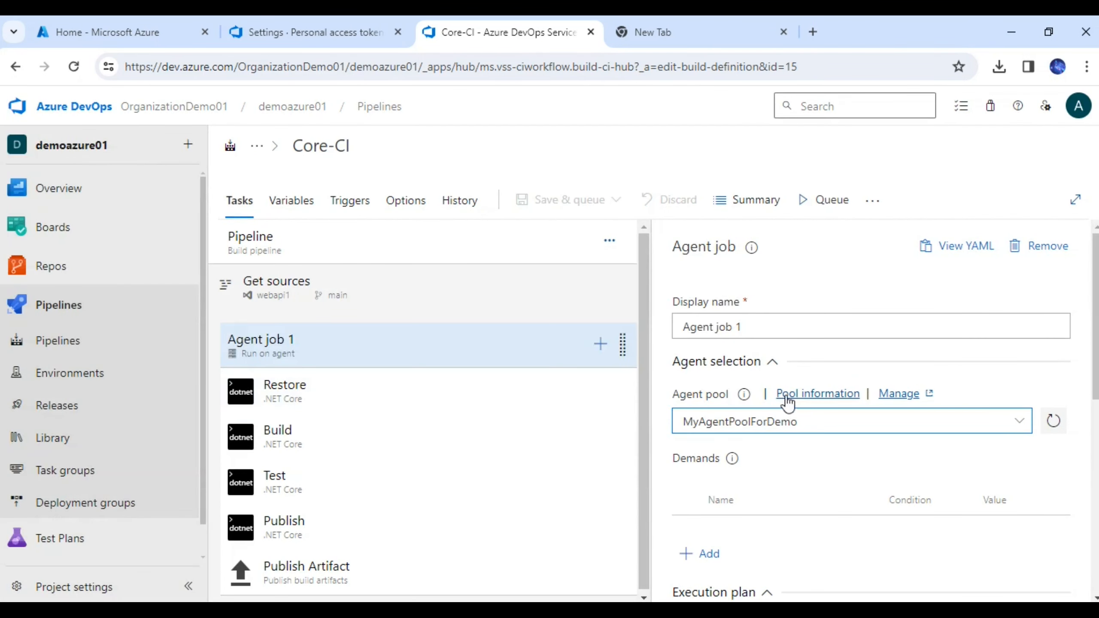
- Queue a Core-CI run on the main branch with MyAgentPoolForDemo as the agent pool
click(812, 202)
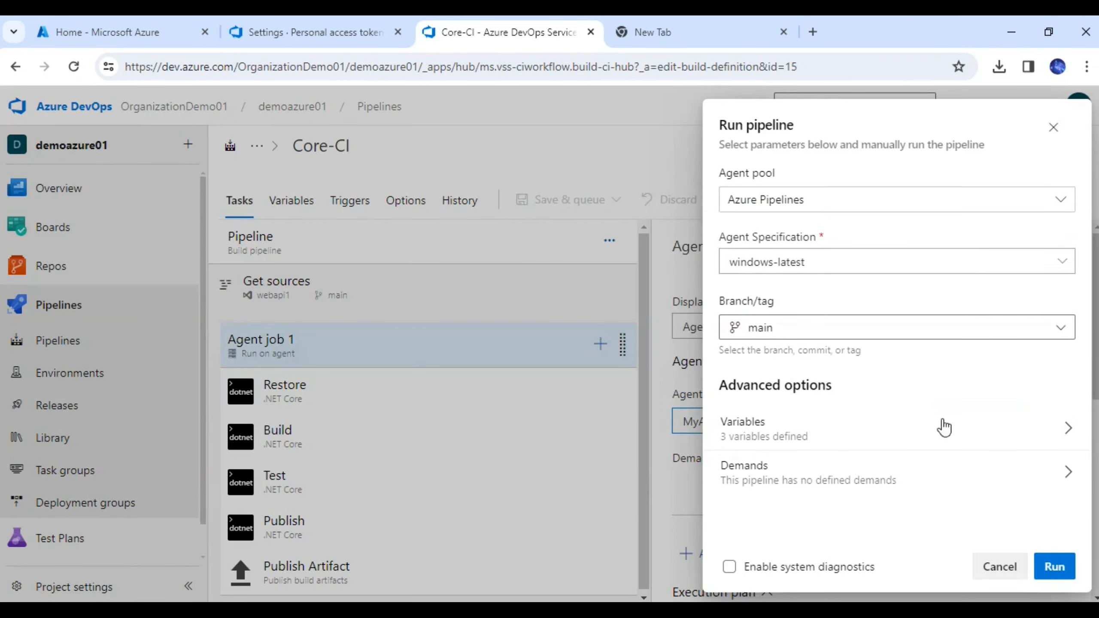
click(1062, 201)
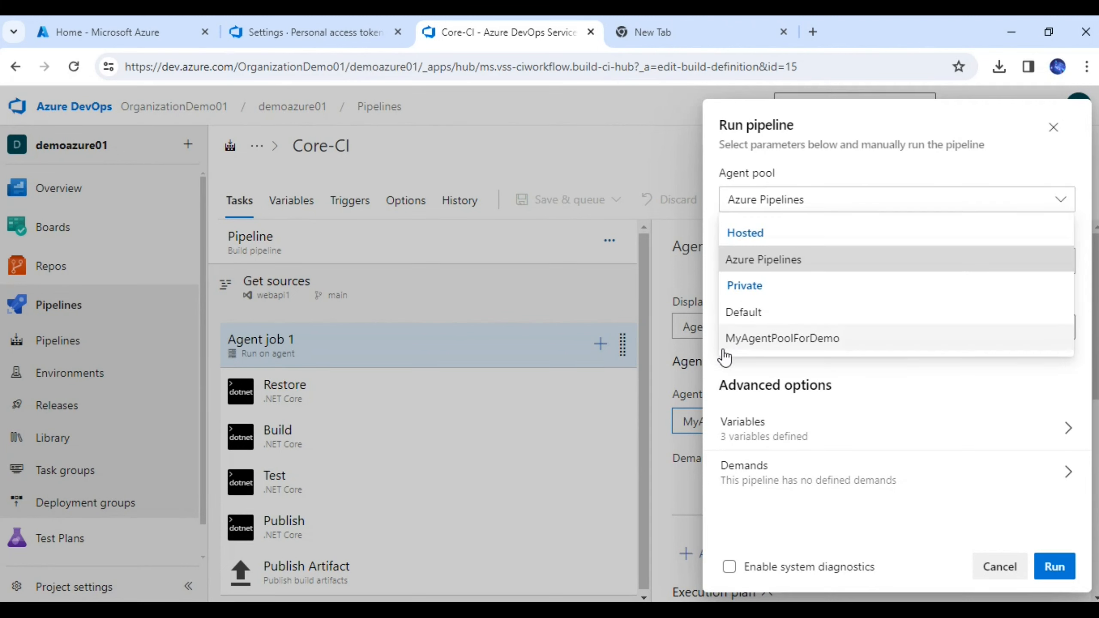
click(743, 342)
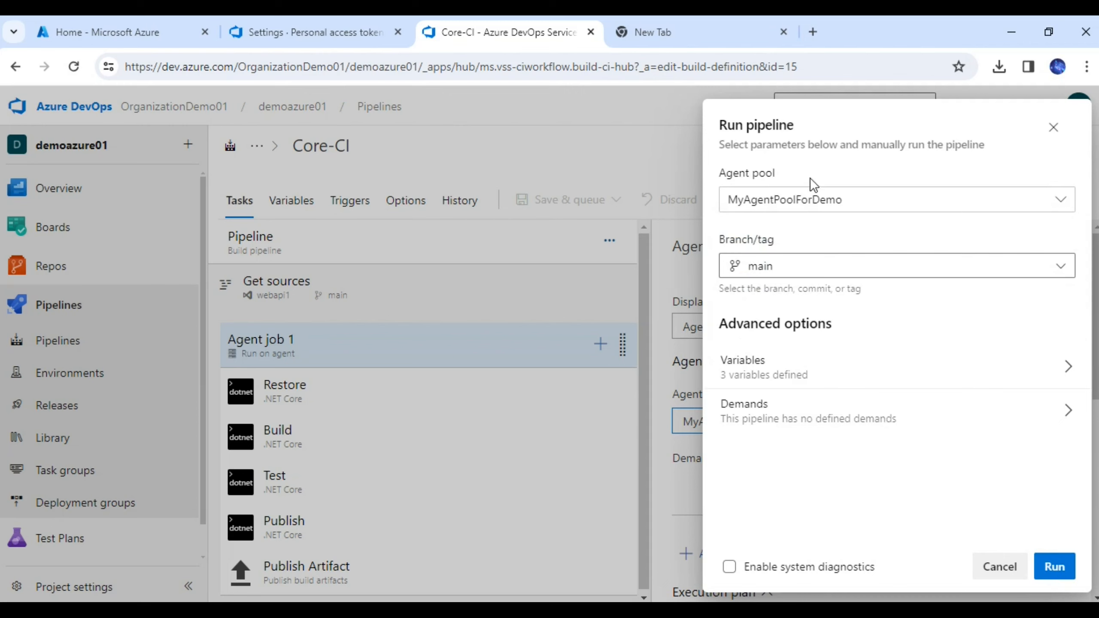
drag(727, 174, 766, 174)
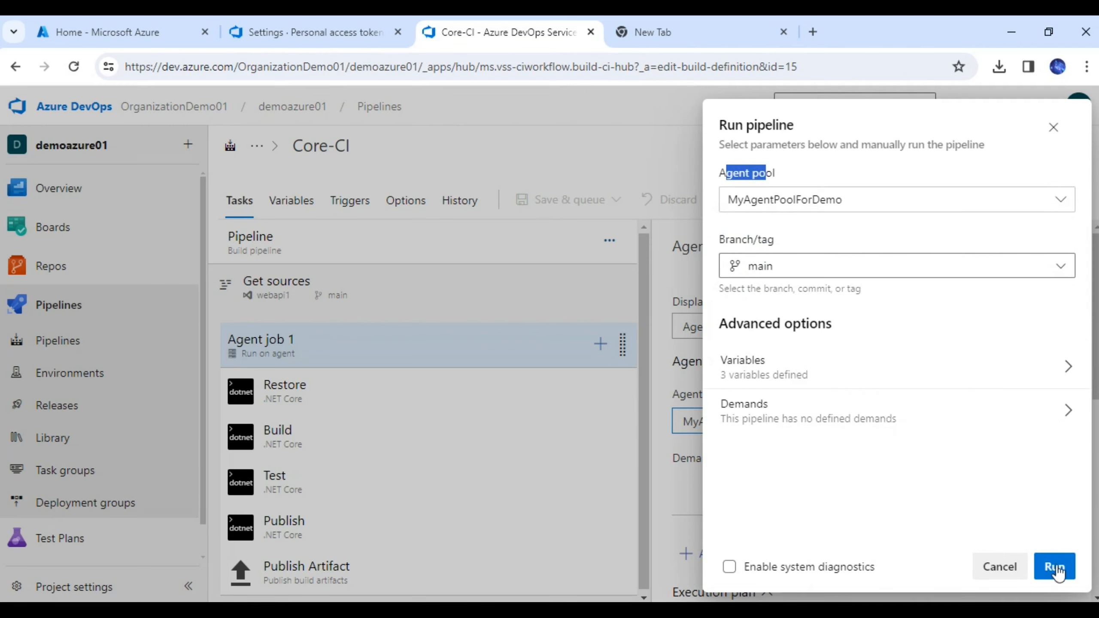
click(1056, 567)
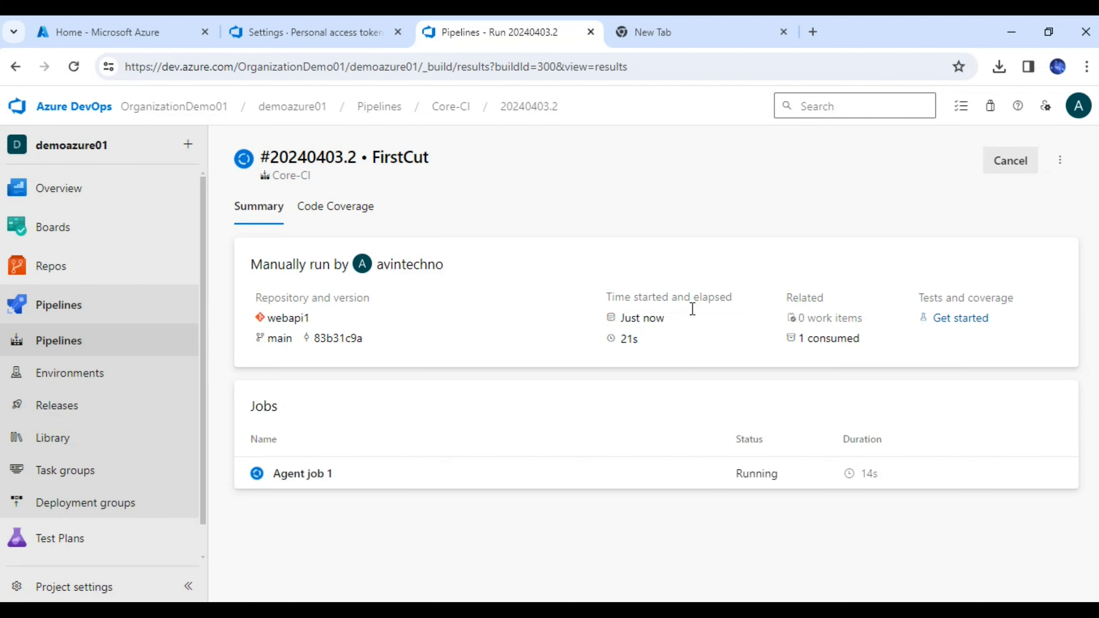
- Switch to File Explorer and open the _work folder in C:\agent, and in Chrome open the log of Agent job 1
click(370, 611)
click(369, 550)
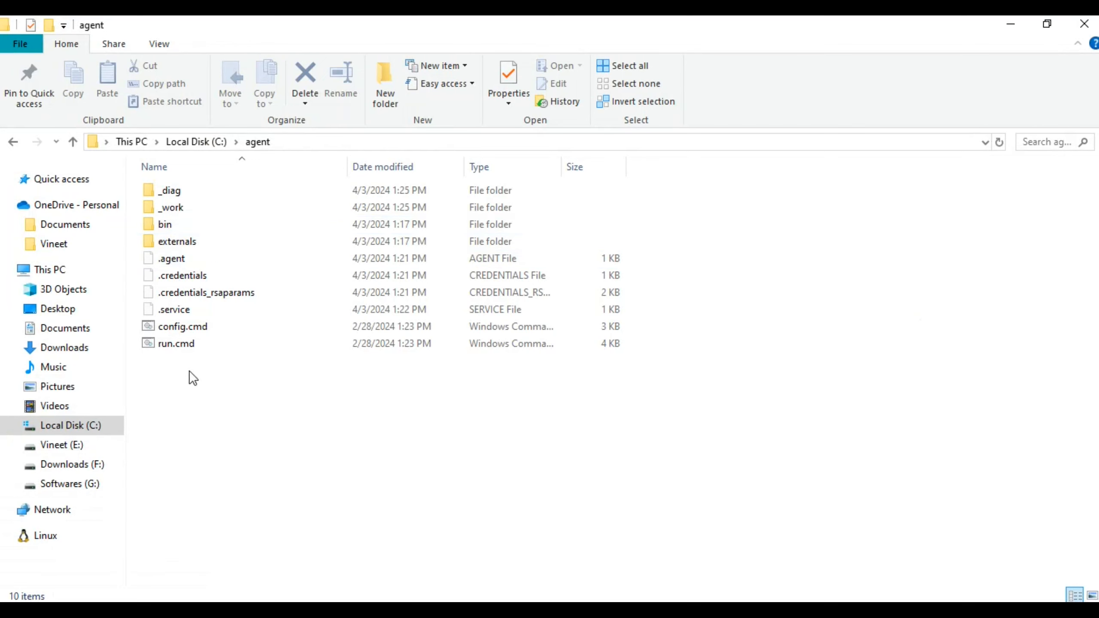
click(187, 212)
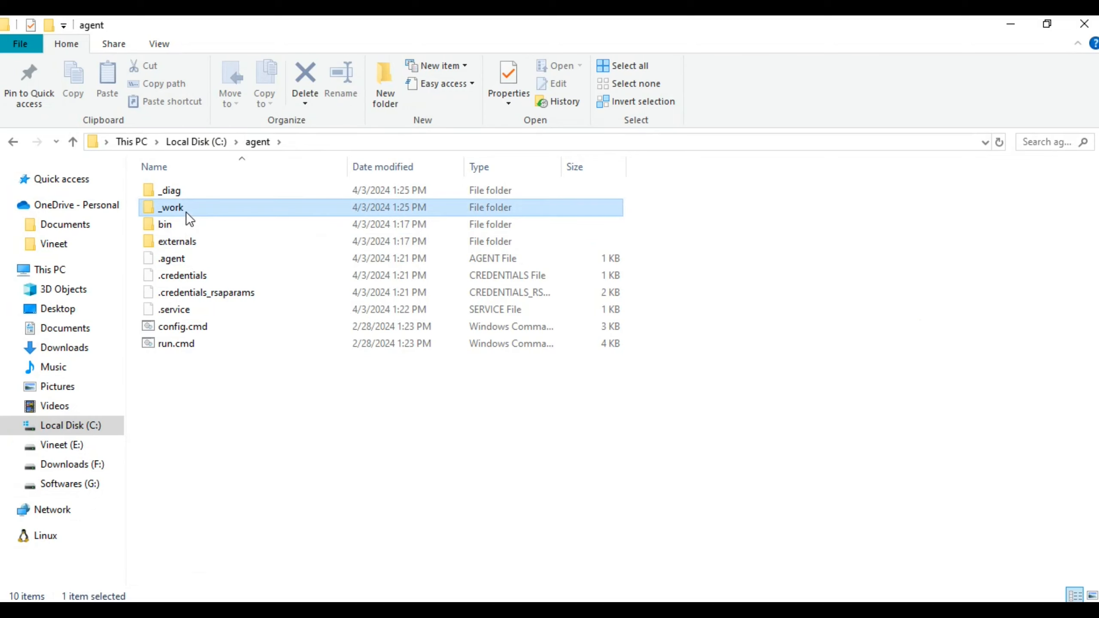
double_click(185, 211)
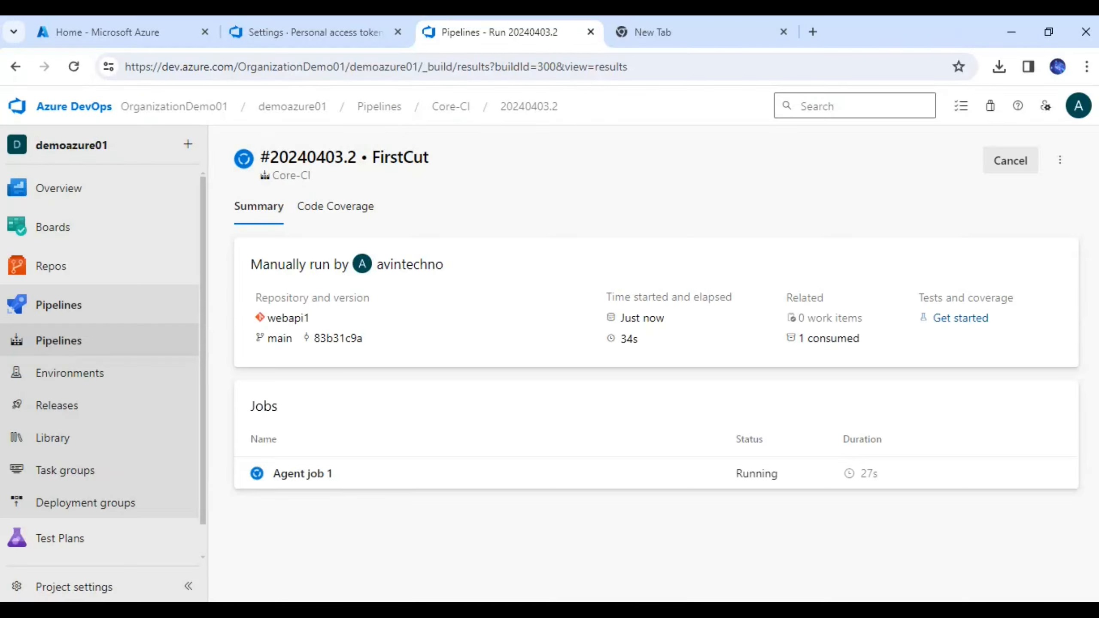
click(298, 476)
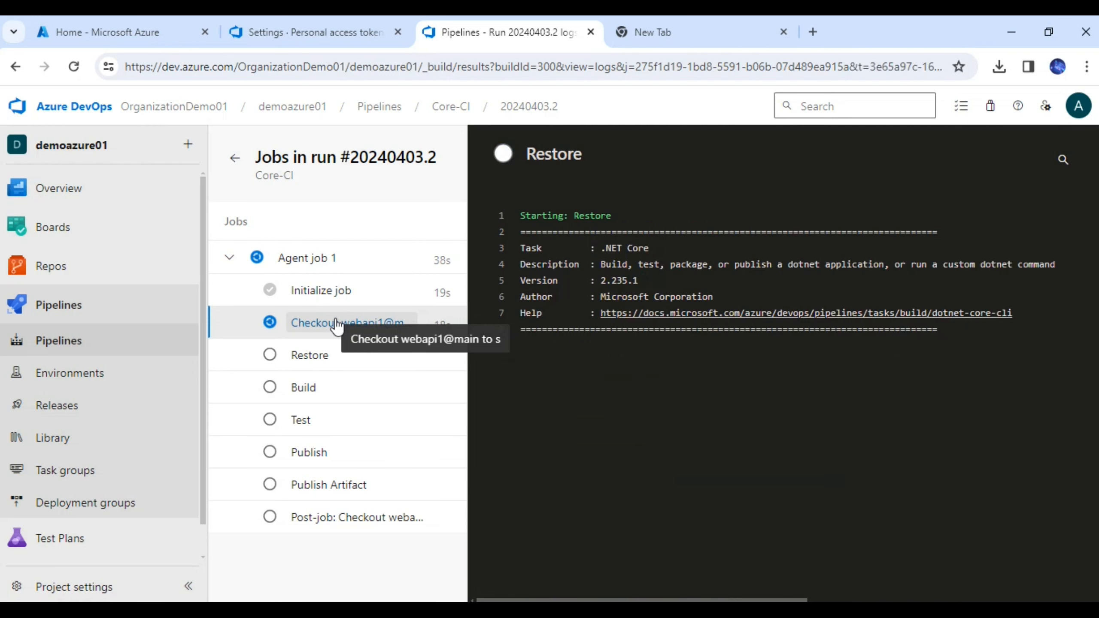
- Switch to File Explorer and open the checked-out source folder C:\agent\_work\1\s
click(1018, 28)
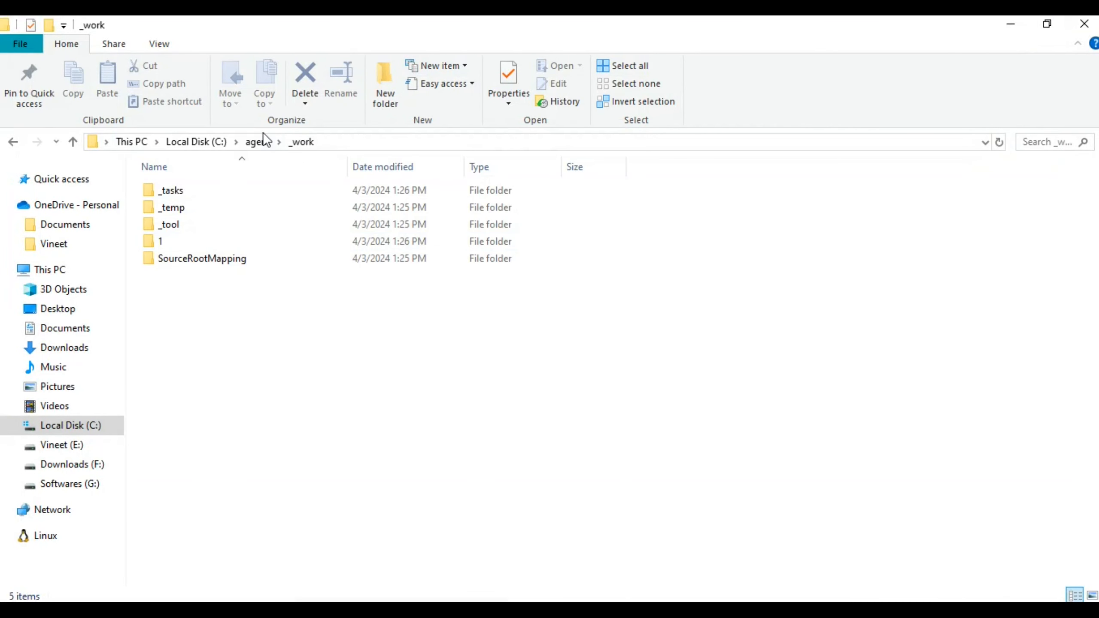
click(260, 143)
double_click(182, 206)
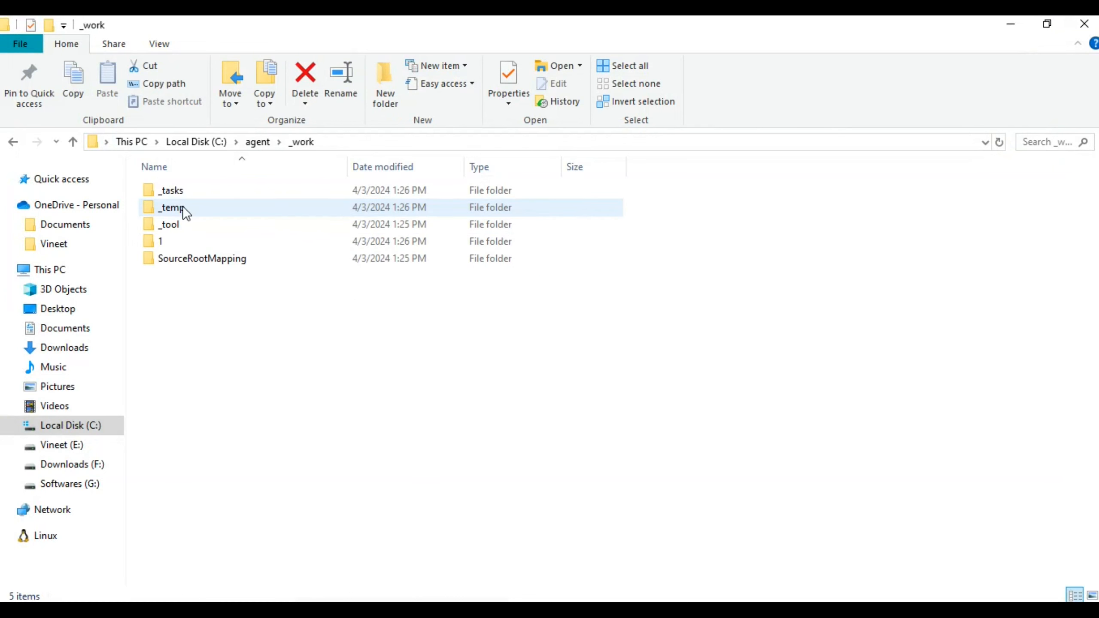
double_click(155, 243)
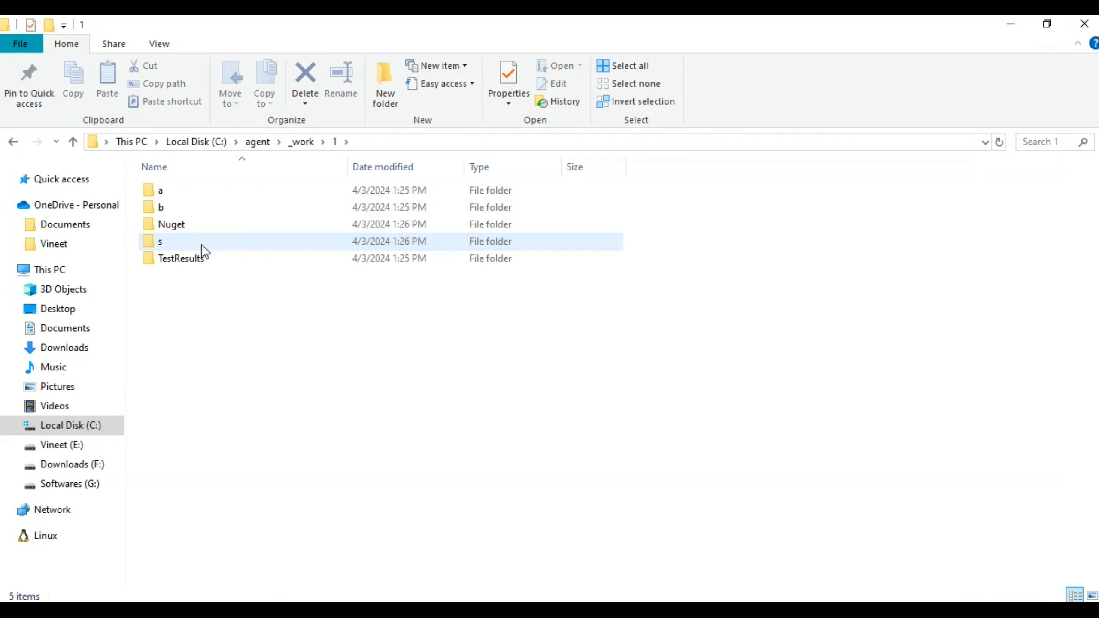
double_click(201, 244)
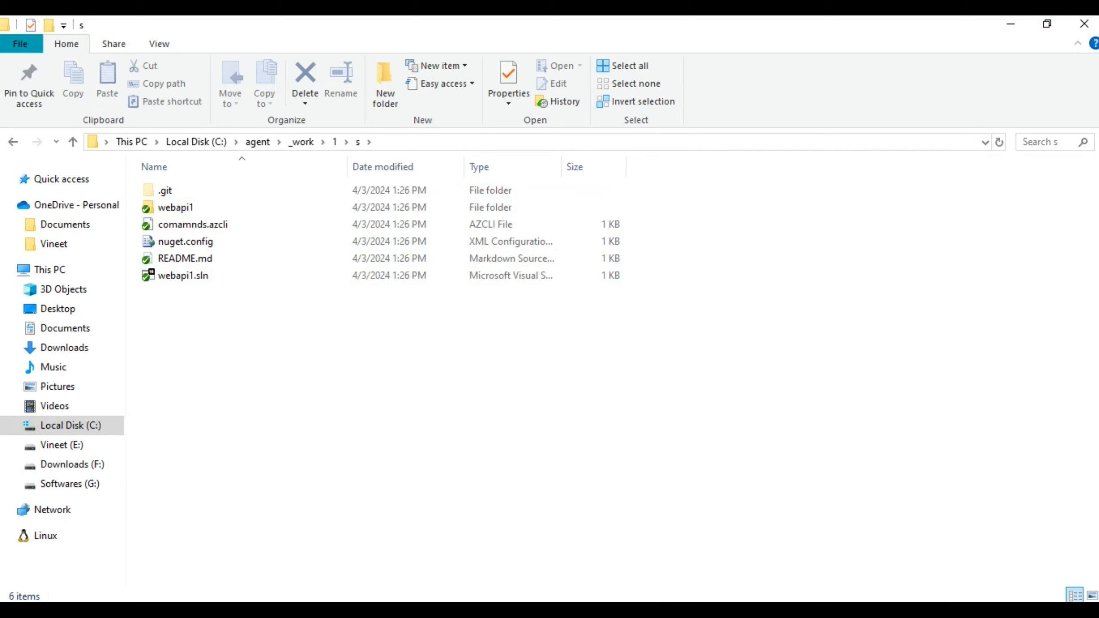
- Switch to Chrome and examine the Publish and Publish Artifact logs, highlighting the uploaded artifact's path
key(alt+Tab)
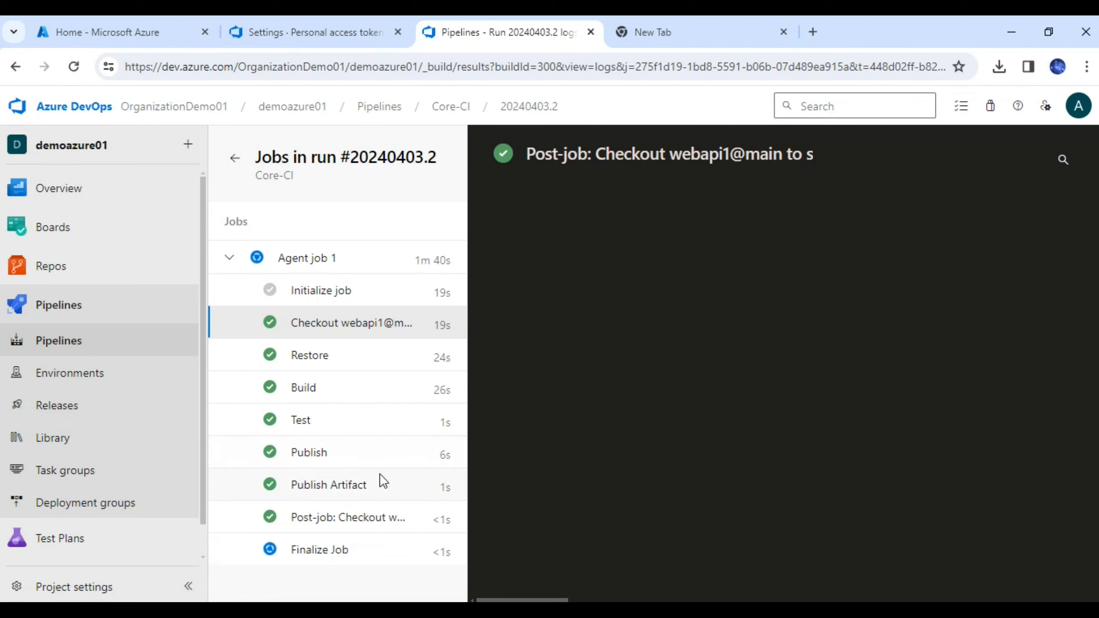
click(309, 454)
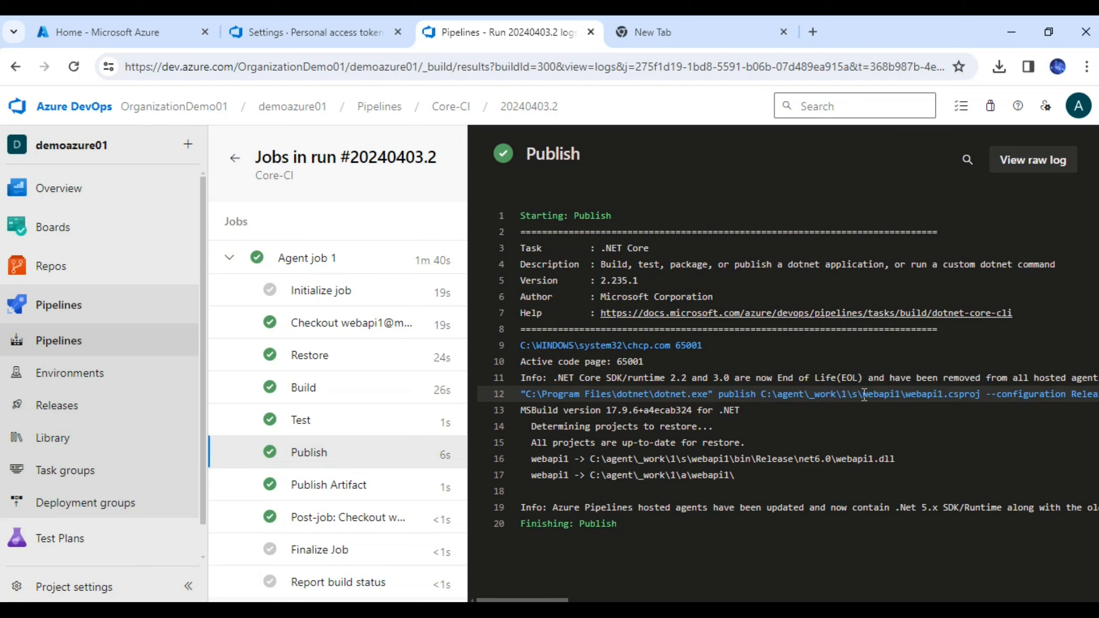
click(304, 484)
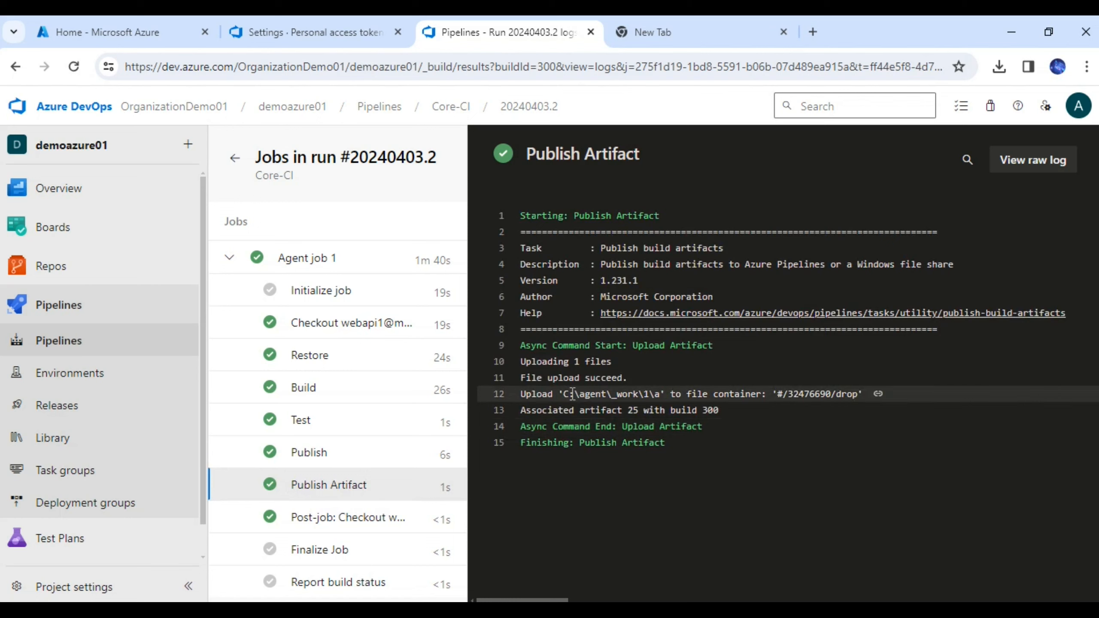
drag(573, 394, 632, 395)
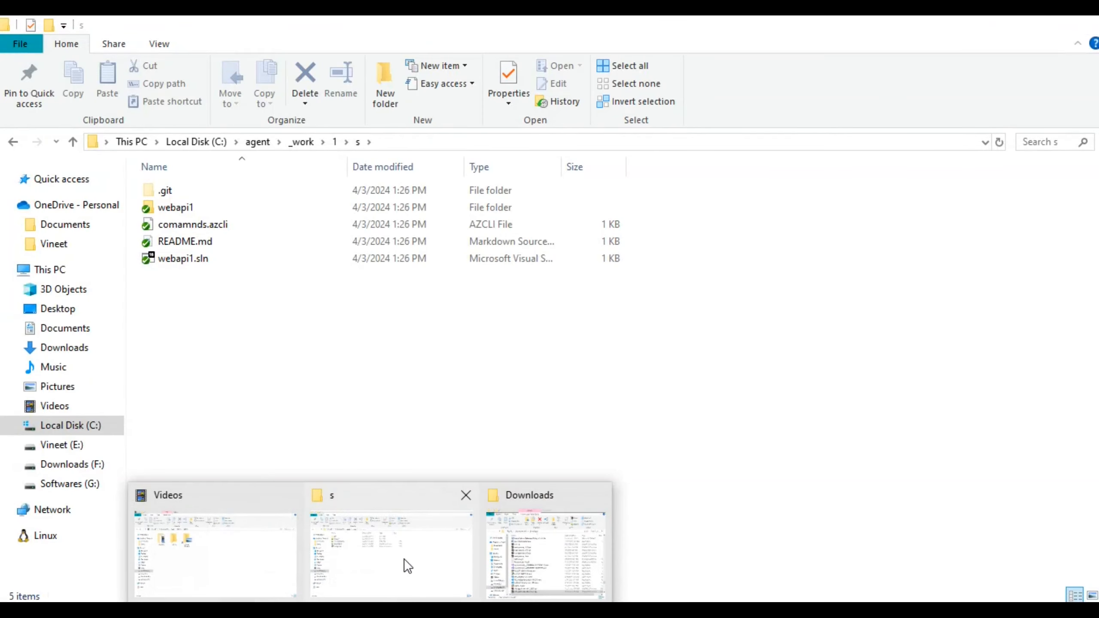
- Switch to File Explorer and open the artifact staging folder C:\agent\_work\1\a
click(403, 559)
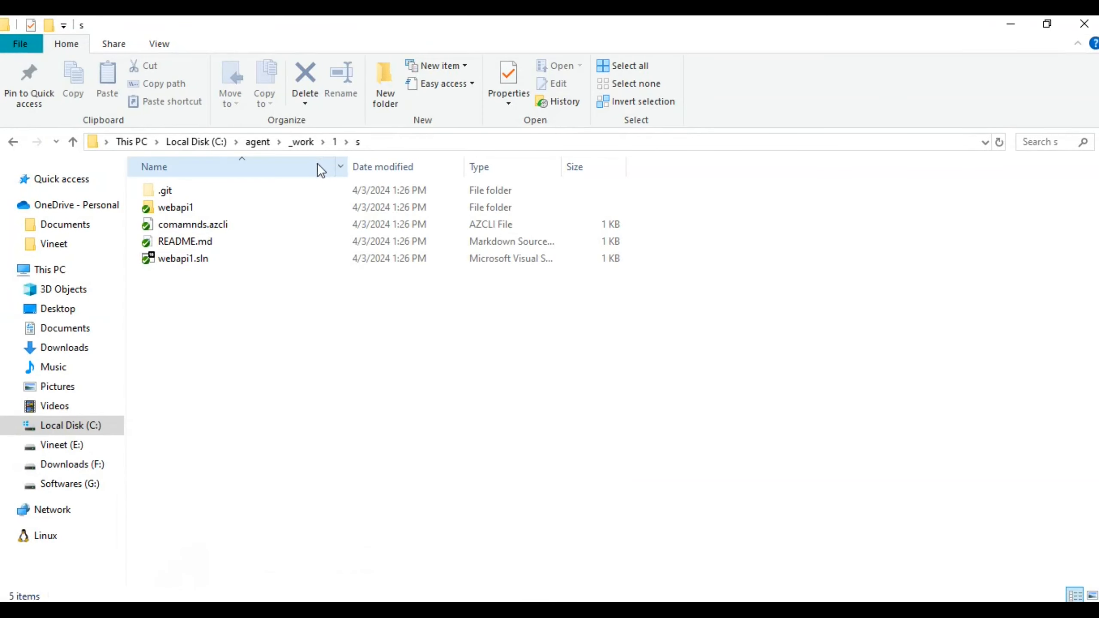
key(BackSpace)
double_click(198, 206)
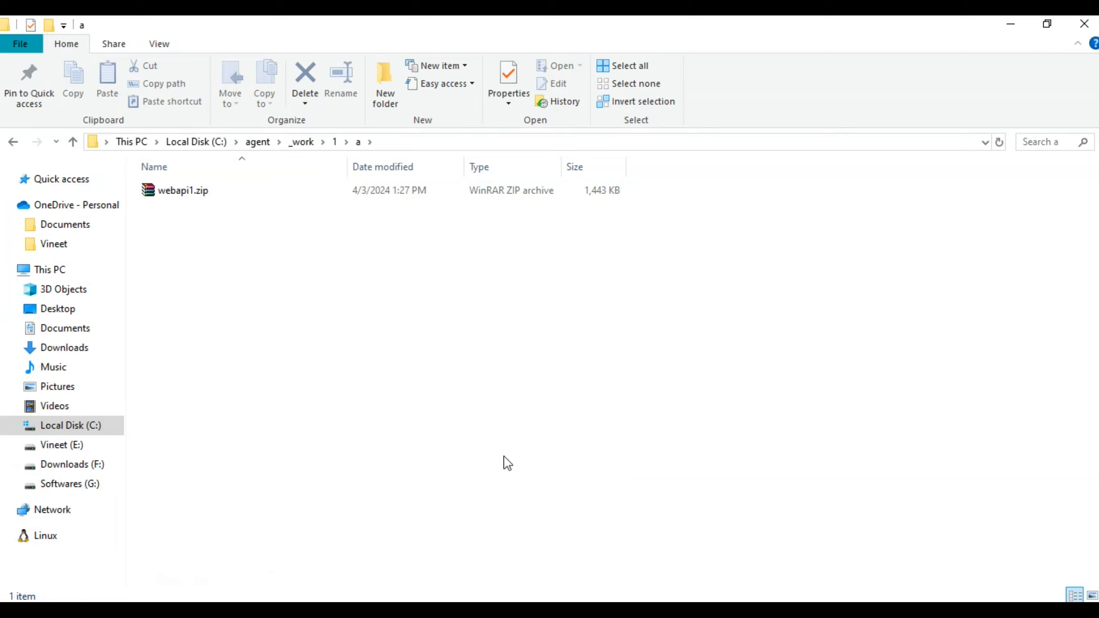
- Switch to Chrome and set the agent pool of Stage 1's Agent job in New release pipeline (1) to MyAgentPoolForDemo
mouse_move(648, 610)
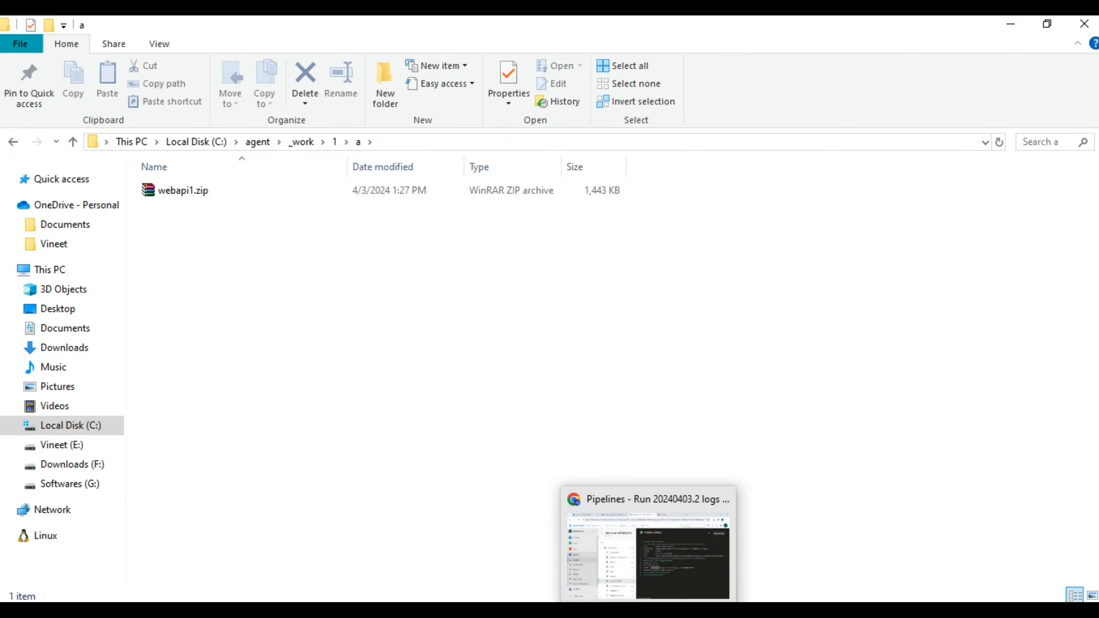
click(652, 560)
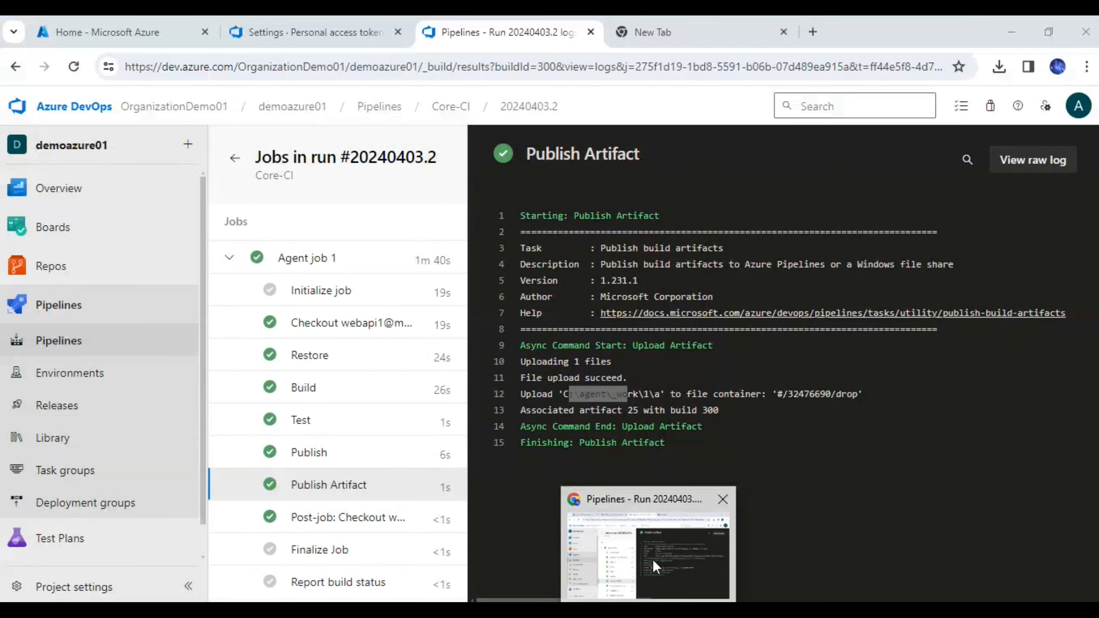
click(68, 414)
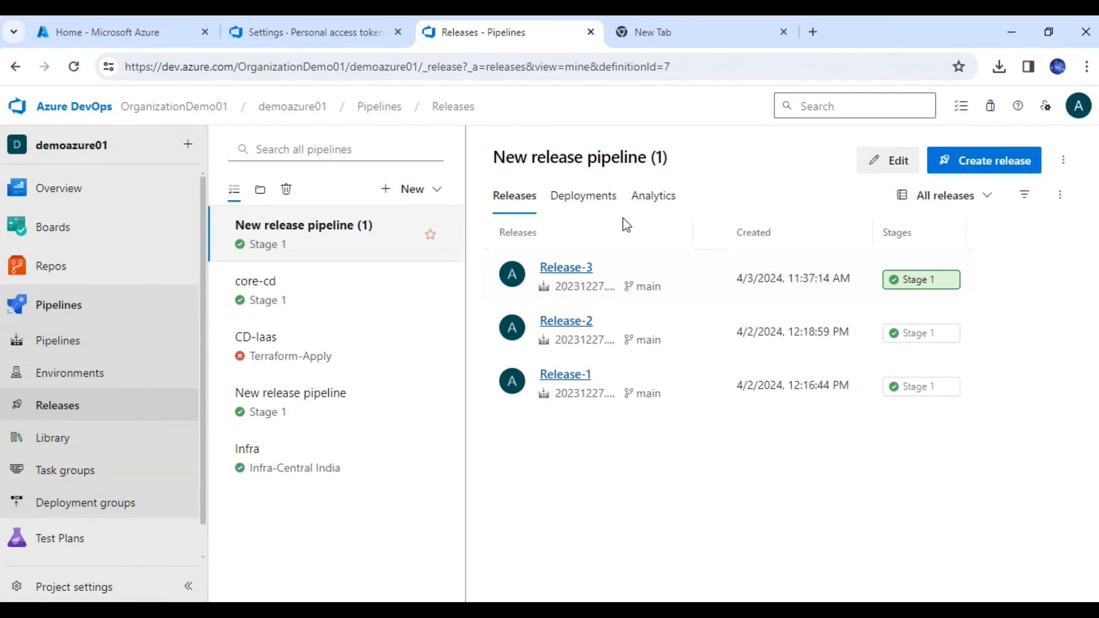
click(891, 161)
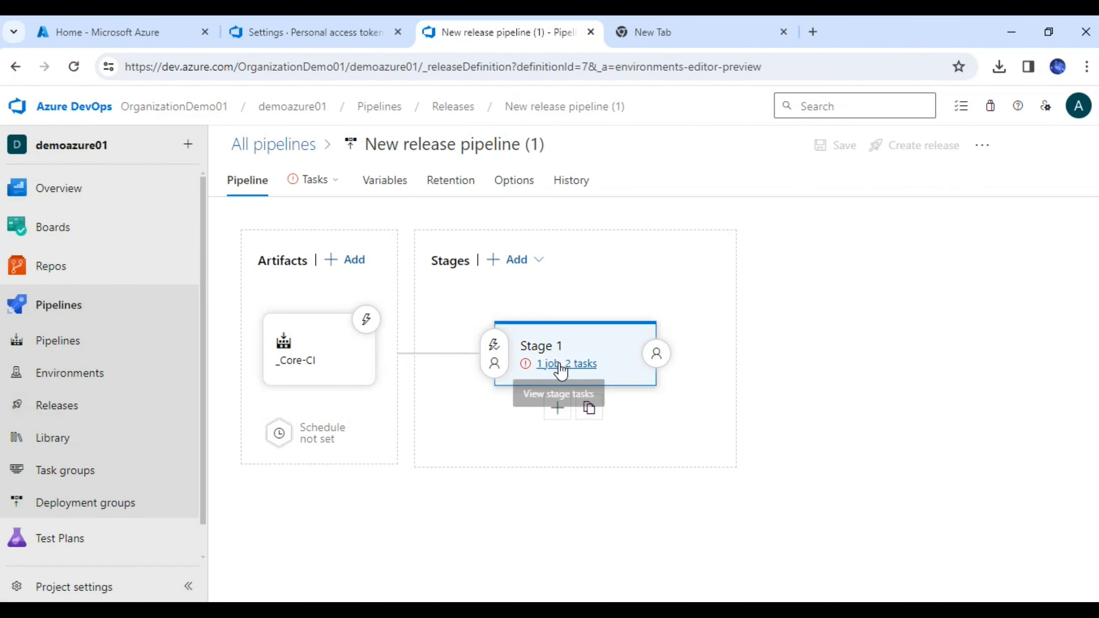
click(575, 364)
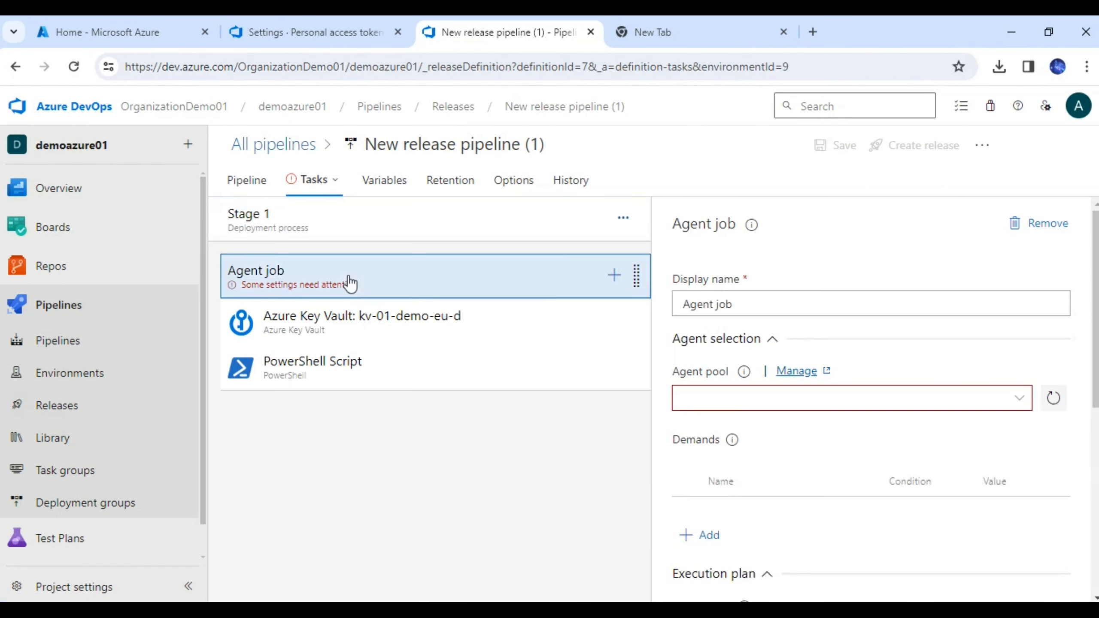
click(1019, 398)
click(736, 530)
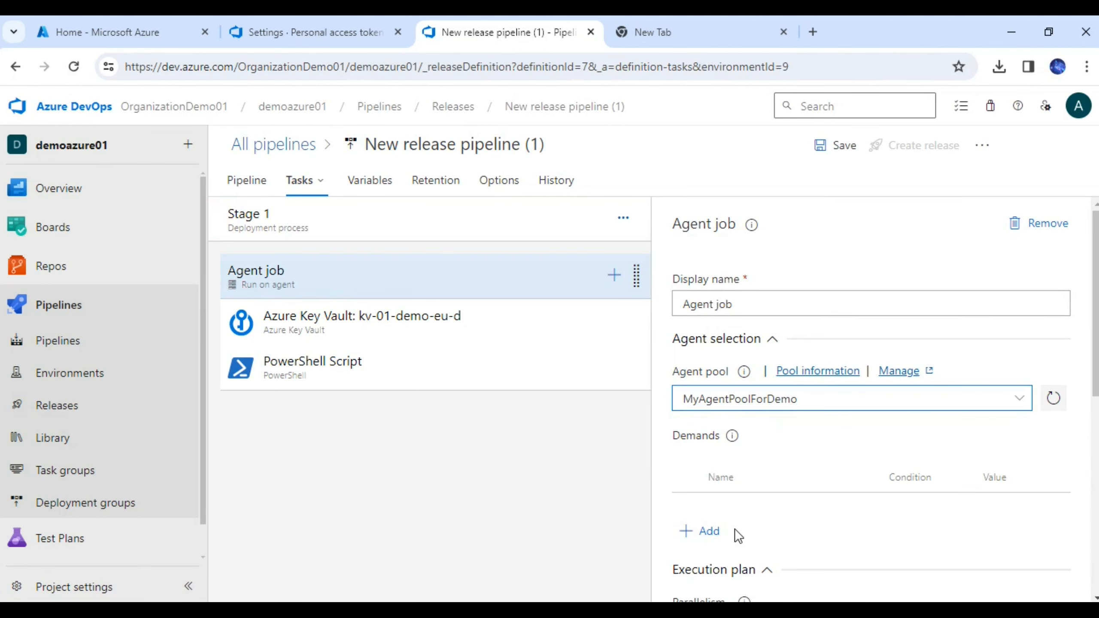